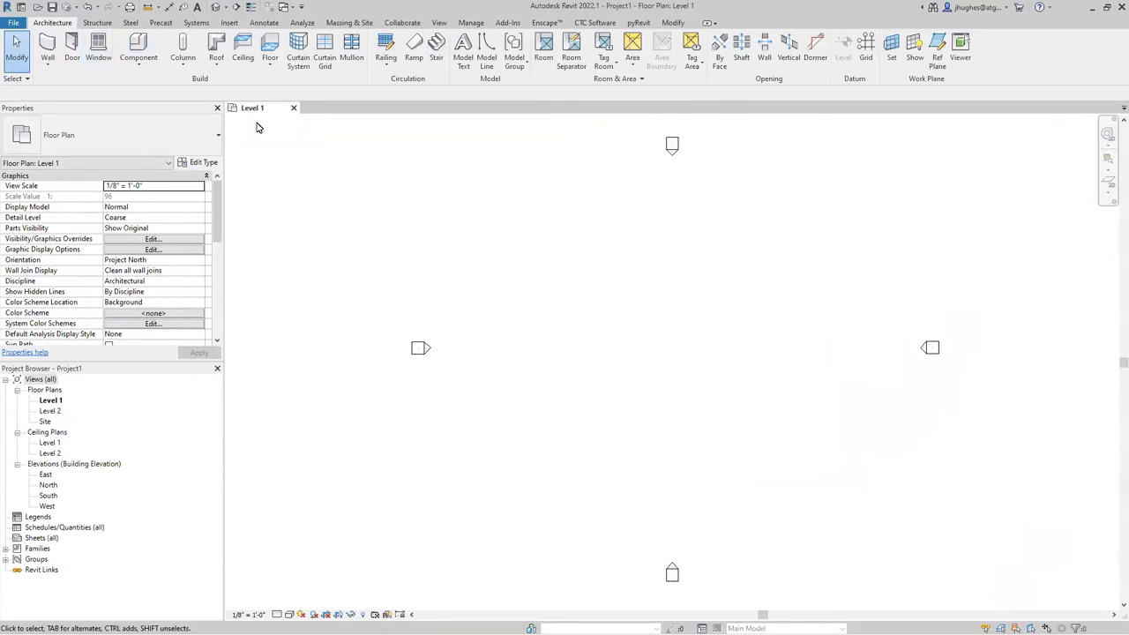
# Draw a rectangle of Generic - 8" walls about 93'-6" by 54'-0" between the elevation markers on Level 1.
pyautogui.click(47, 49)
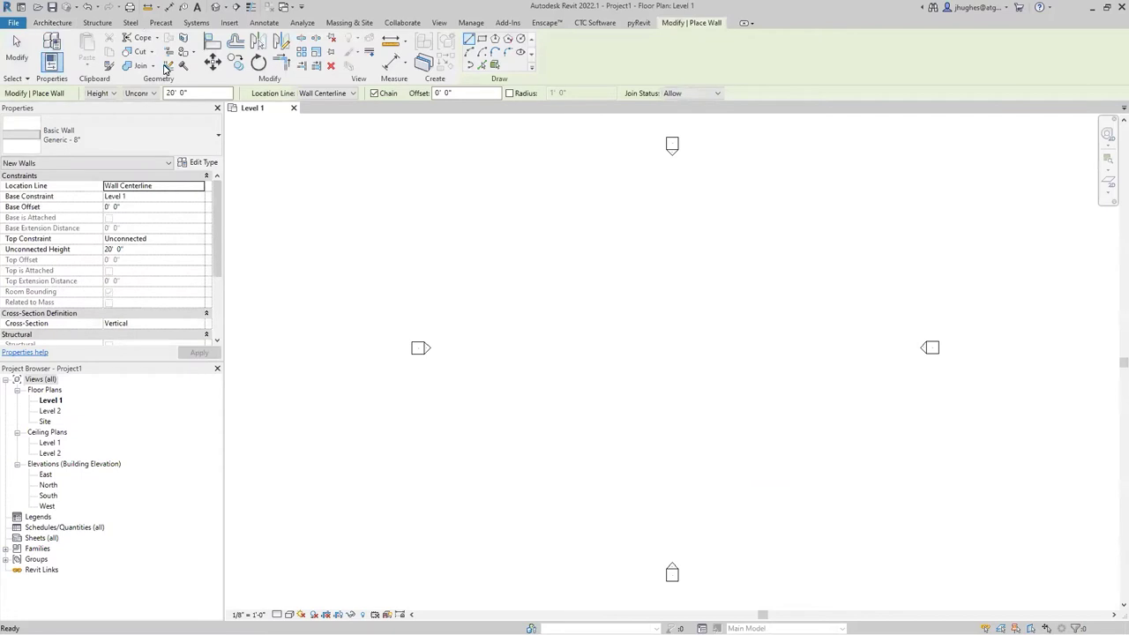
pyautogui.click(481, 38)
pyautogui.click(675, 348)
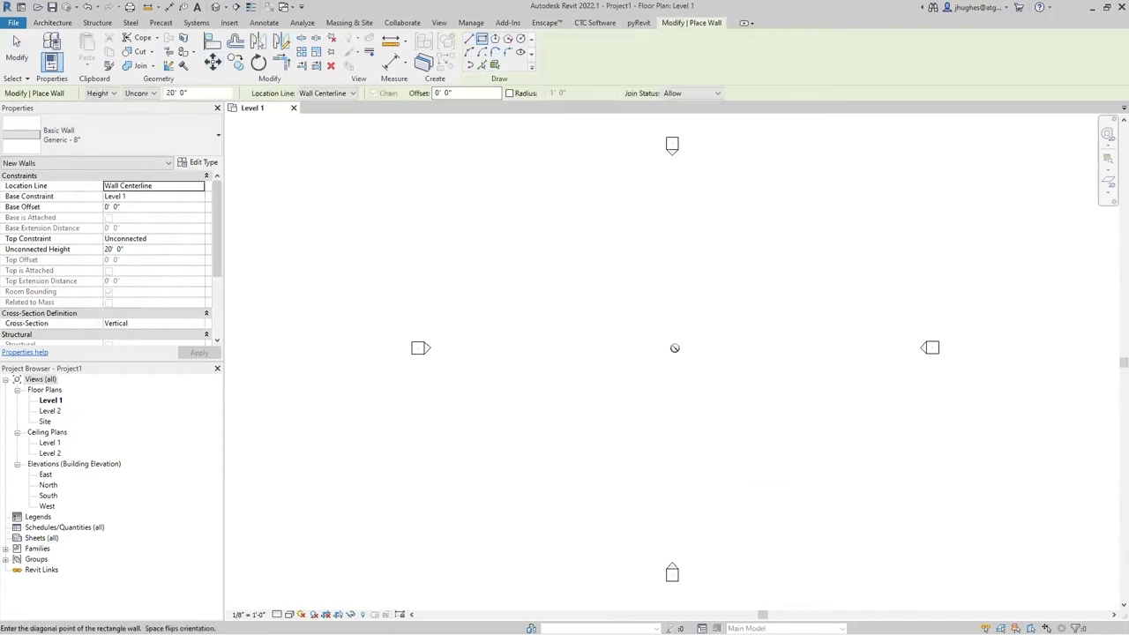
pyautogui.click(816, 447)
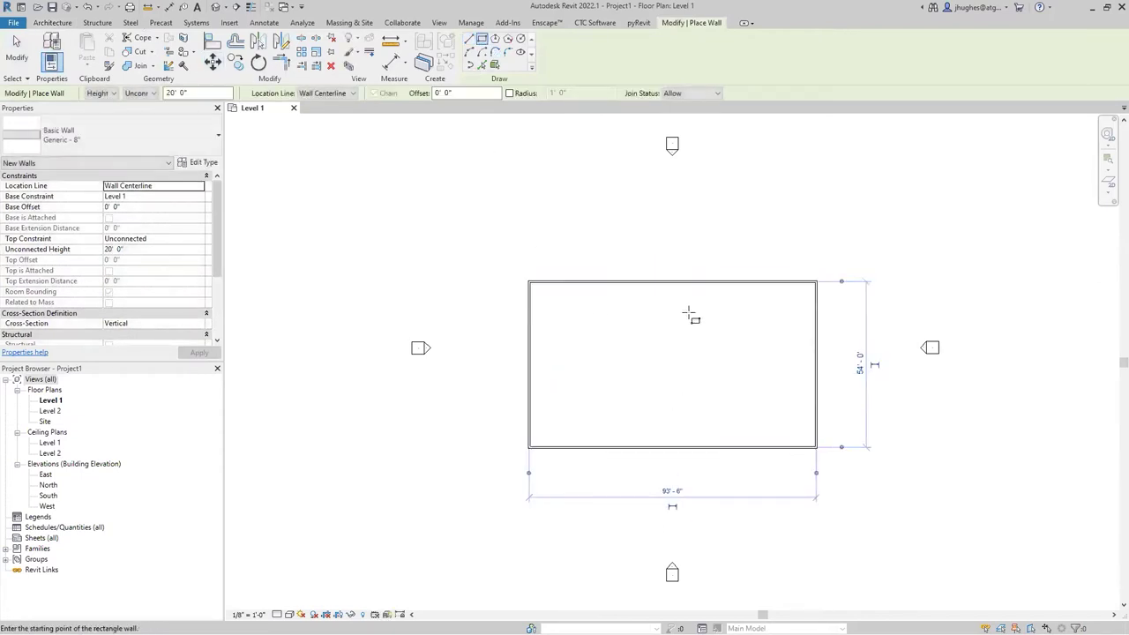
pyautogui.press('Escape')
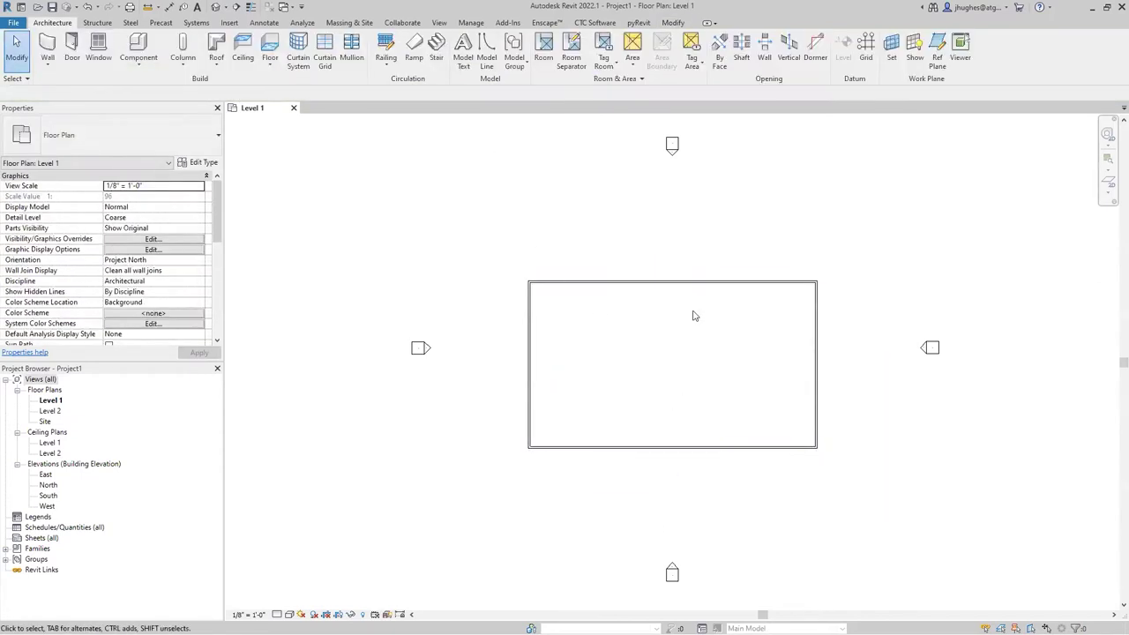
# Show the CTC Software add-in tools and look through the premium and free tools of the BIM Batch Suite.
pyautogui.click(596, 23)
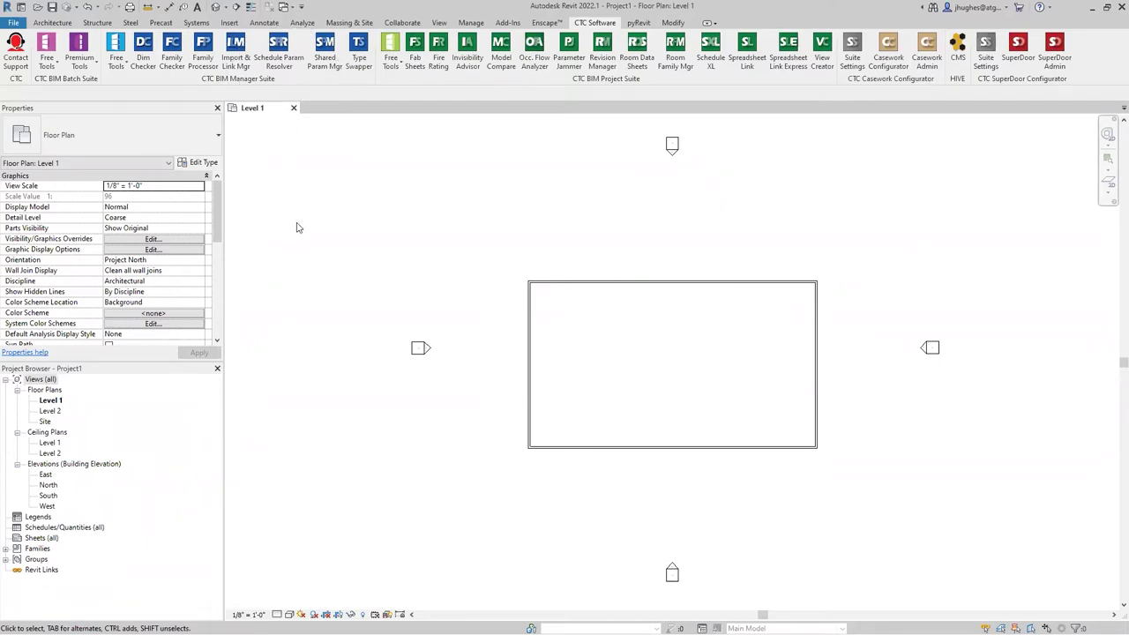
pyautogui.moveTo(269, 79); pyautogui.dragTo(155, 78)
pyautogui.click(80, 66)
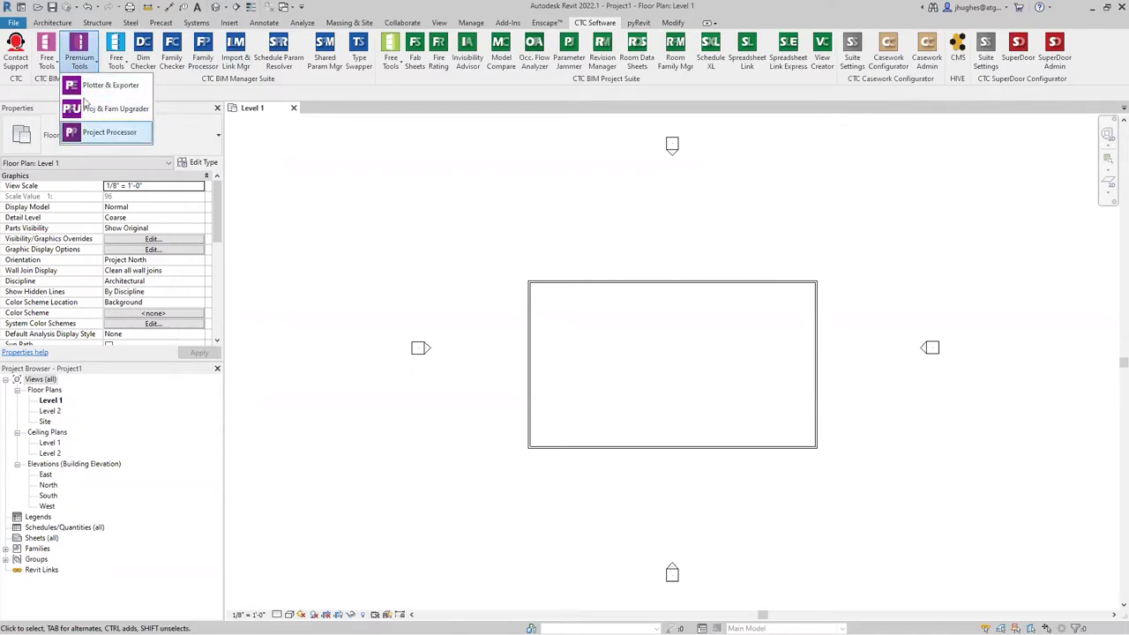
pyautogui.click(44, 67)
pyautogui.click(43, 68)
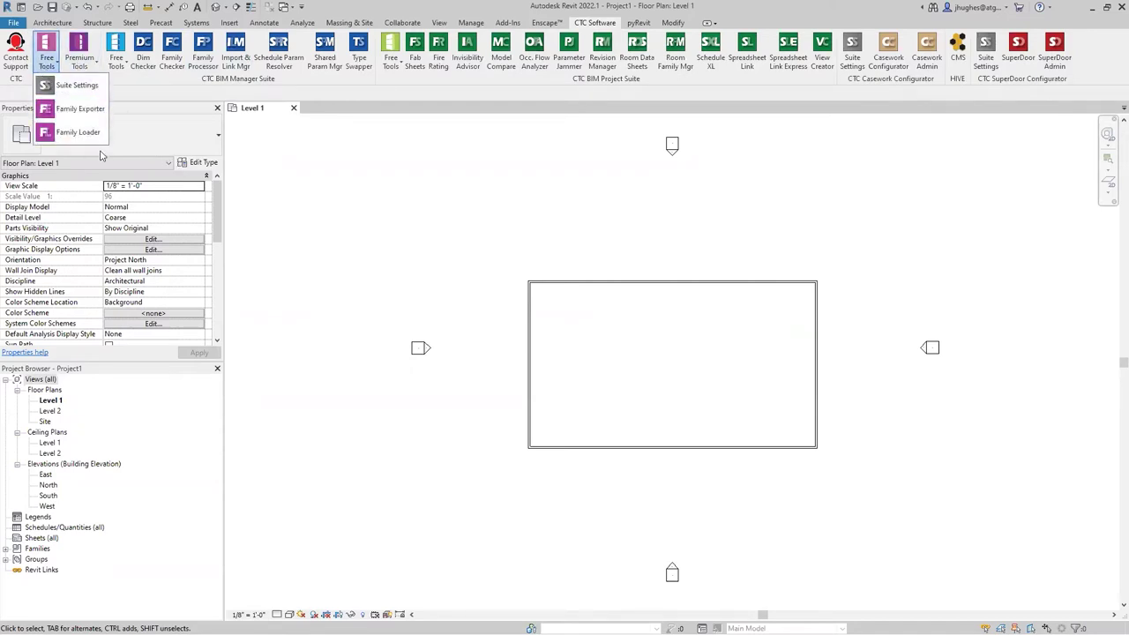
pyautogui.click(137, 96)
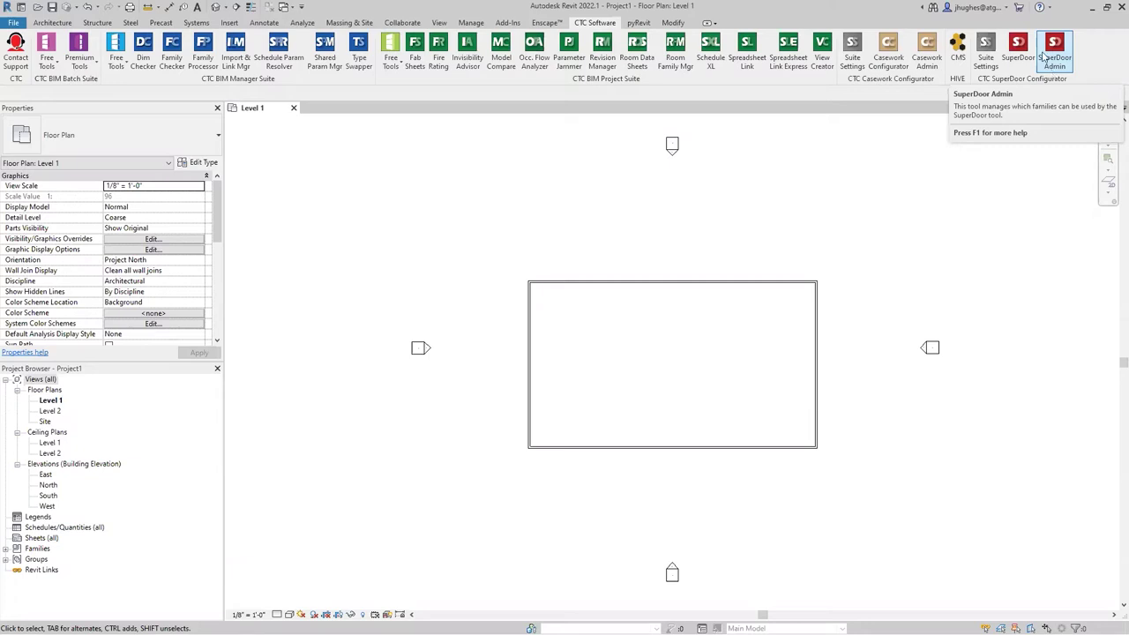
# Open SuperDoor Admin and review the list of door assembly families.
pyautogui.click(1046, 58)
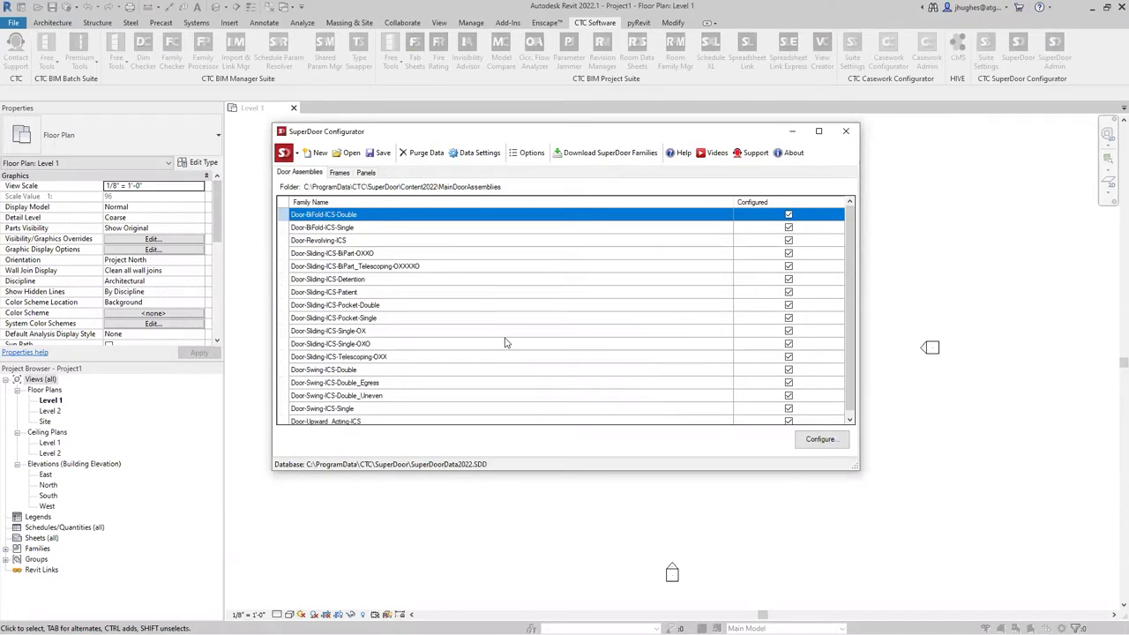
pyautogui.click(385, 398)
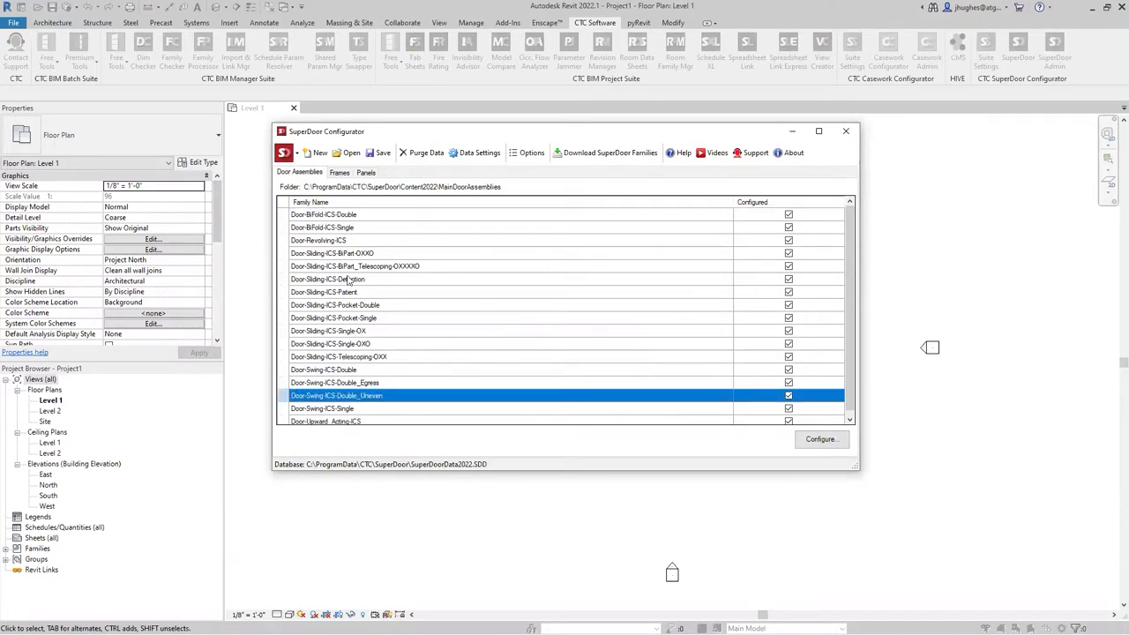
pyautogui.scroll(-1, 355, 388)
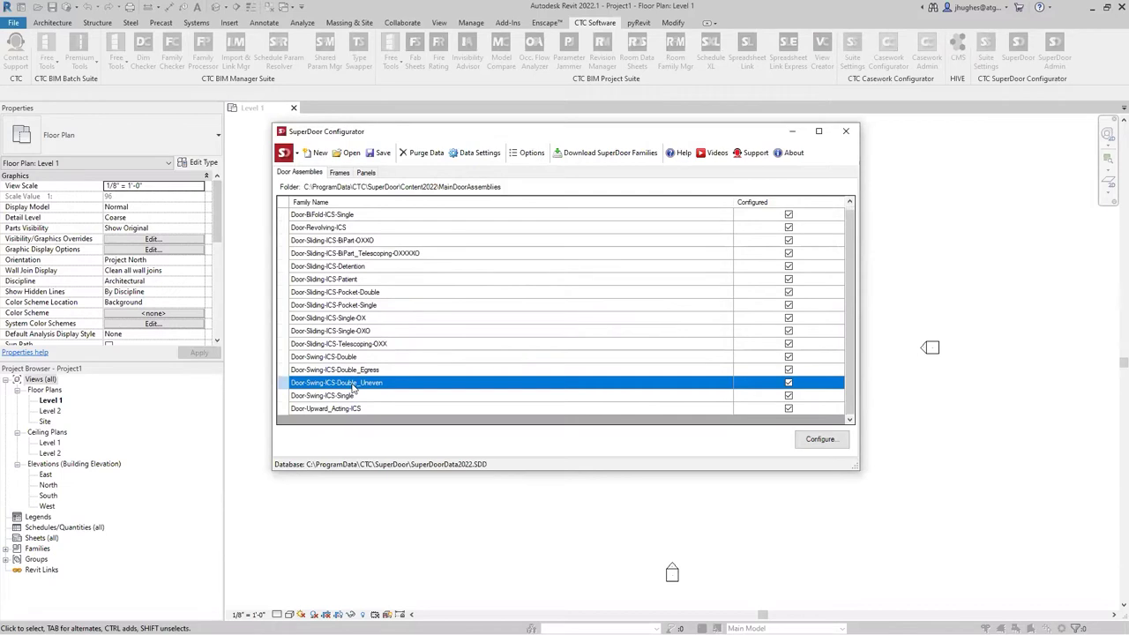
pyautogui.scroll(1, 355, 388)
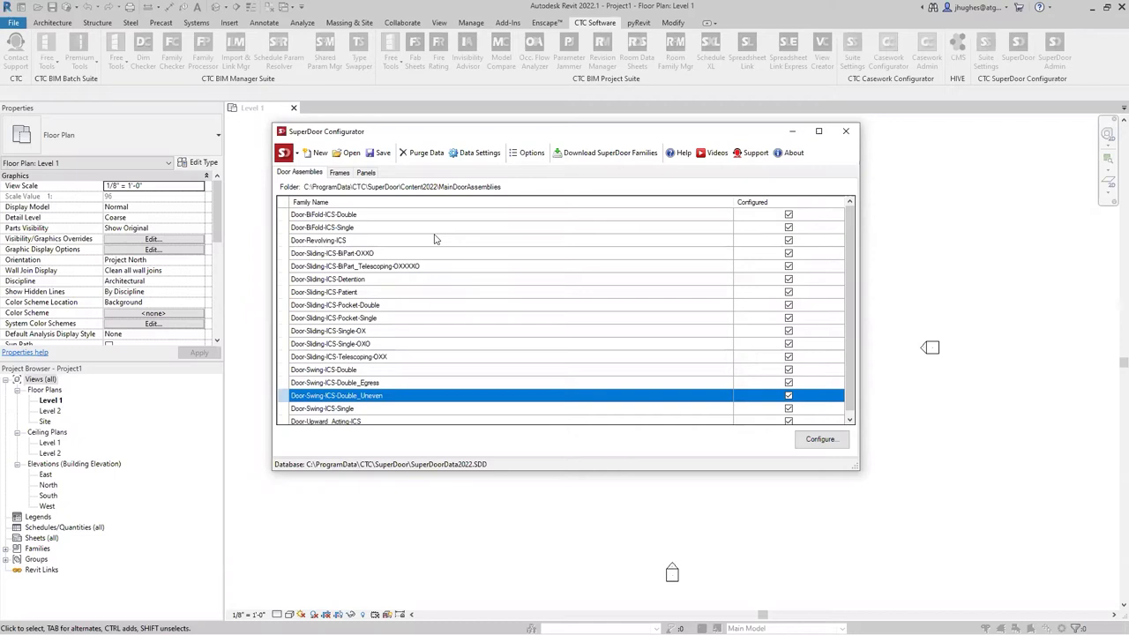
pyautogui.click(600, 156)
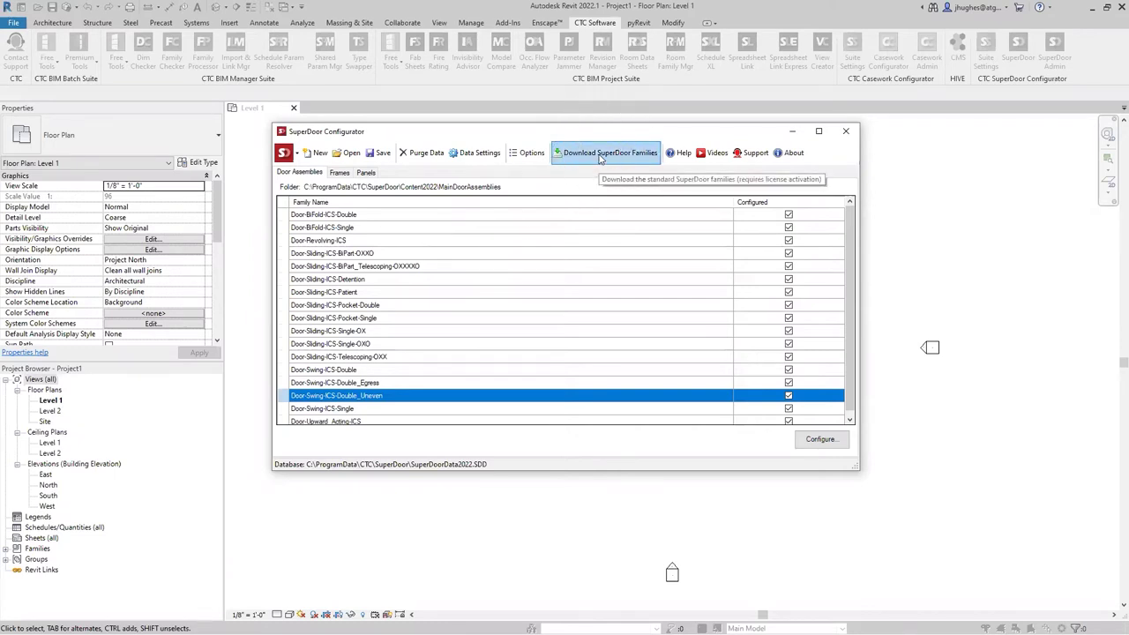
pyautogui.click(600, 156)
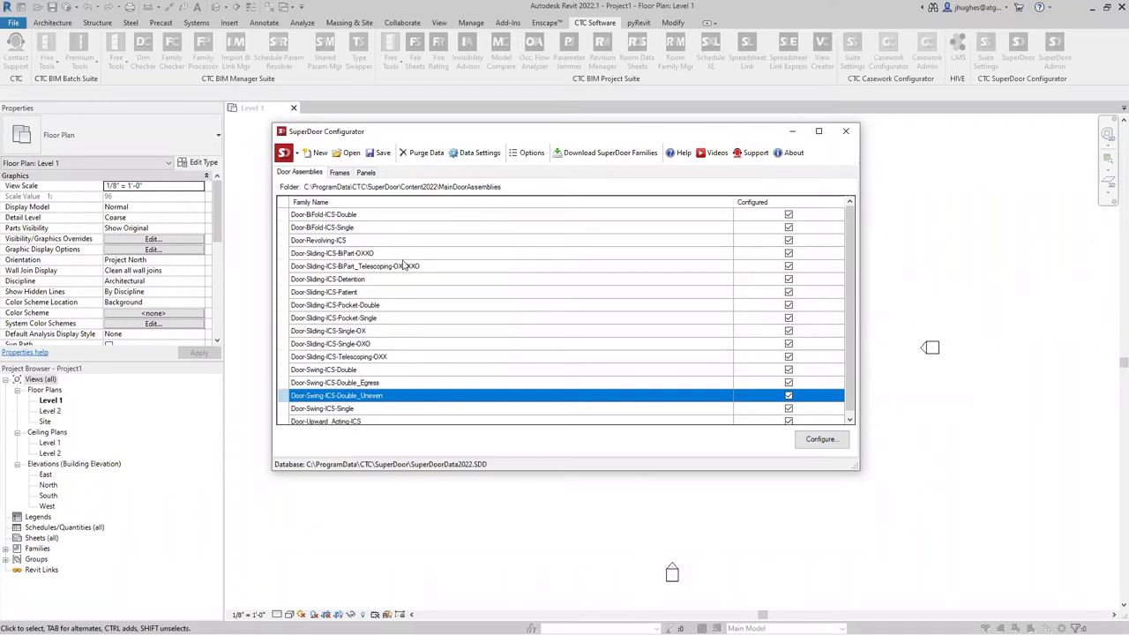
# Review the family folder and parameter display groups in the SuperDoor data settings, and examine the list of frame families.
pyautogui.click(542, 132)
pyautogui.click(543, 134)
pyautogui.click(543, 134)
pyautogui.moveTo(543, 134); pyautogui.dragTo(544, 149)
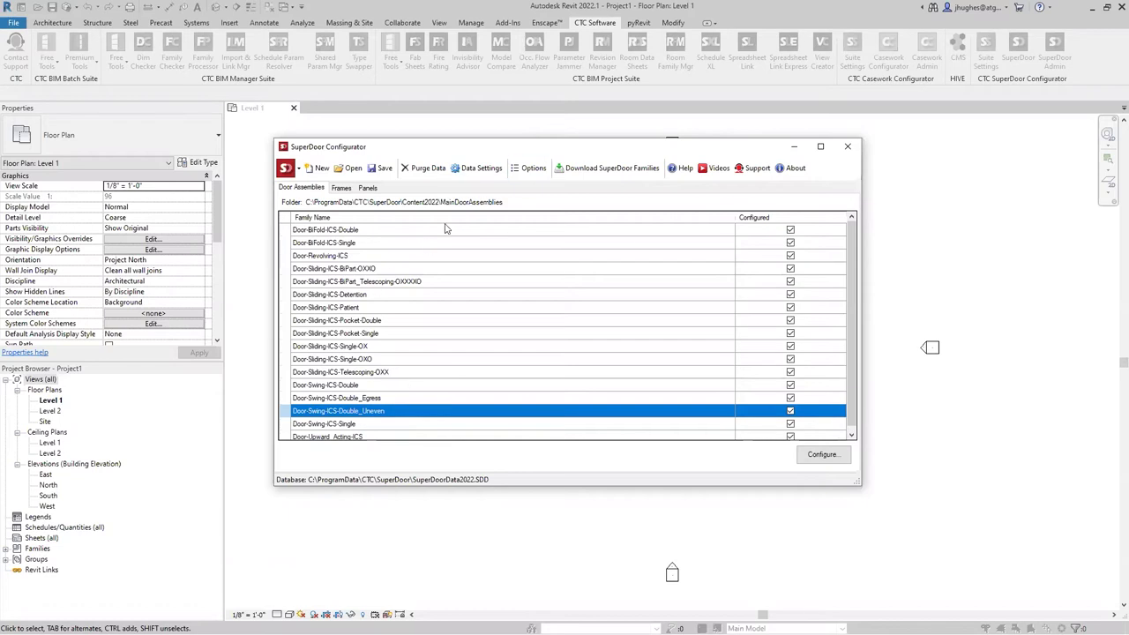
pyautogui.click(484, 168)
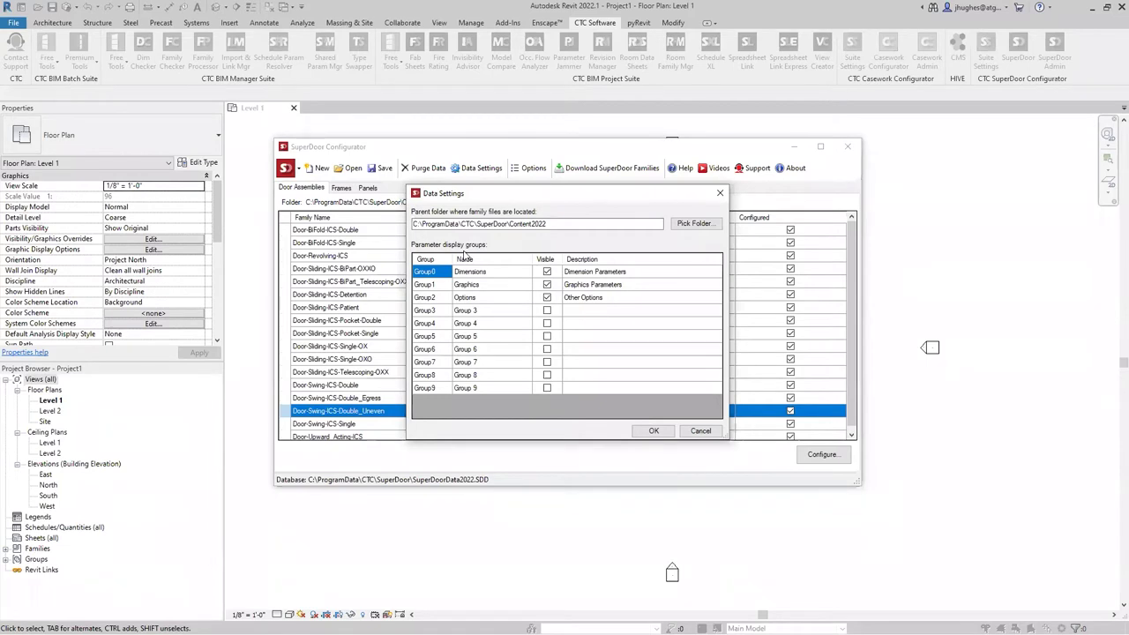
pyautogui.click(720, 193)
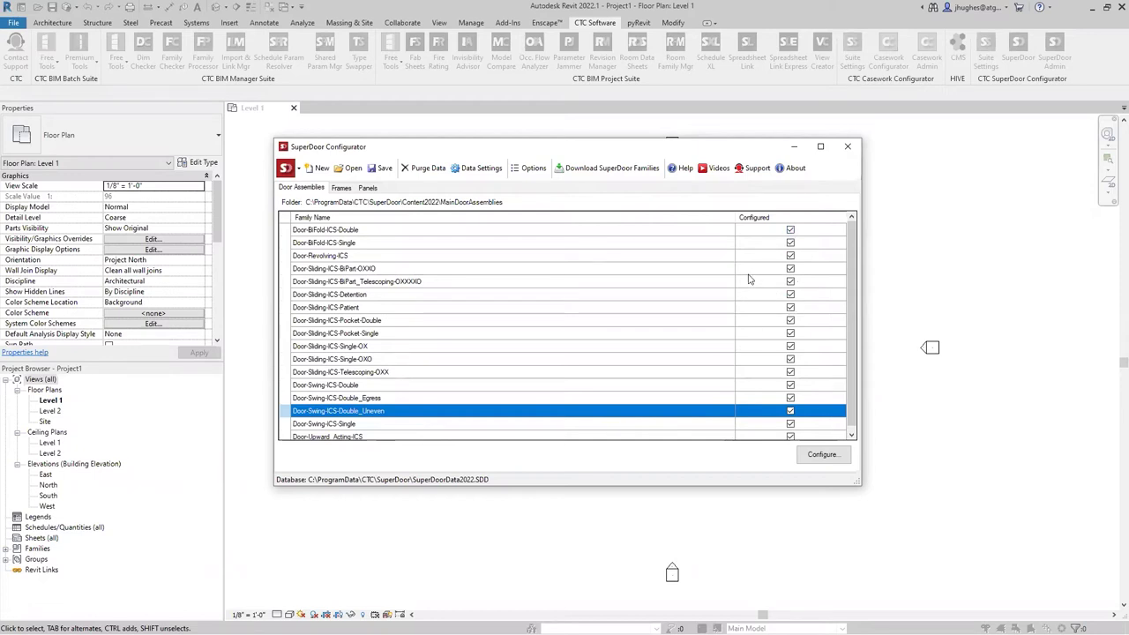
pyautogui.click(342, 190)
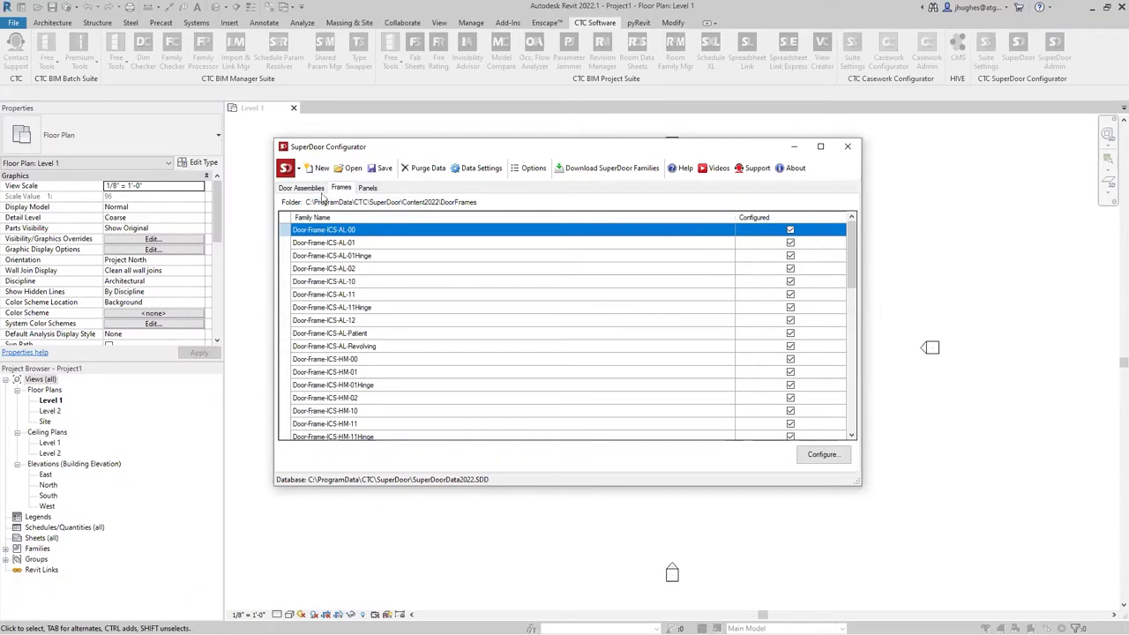
pyautogui.click(302, 189)
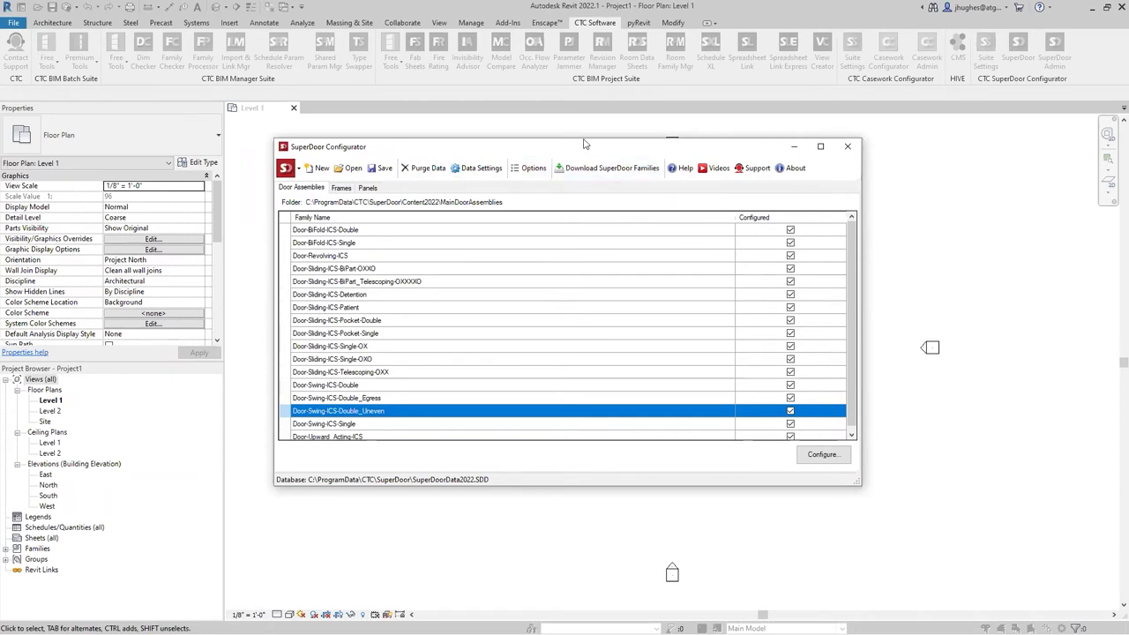
# Look over the admin configurator's help, support and file commands, and close SuperDoor Admin.
pyautogui.moveTo(583, 143); pyautogui.dragTo(578, 103)
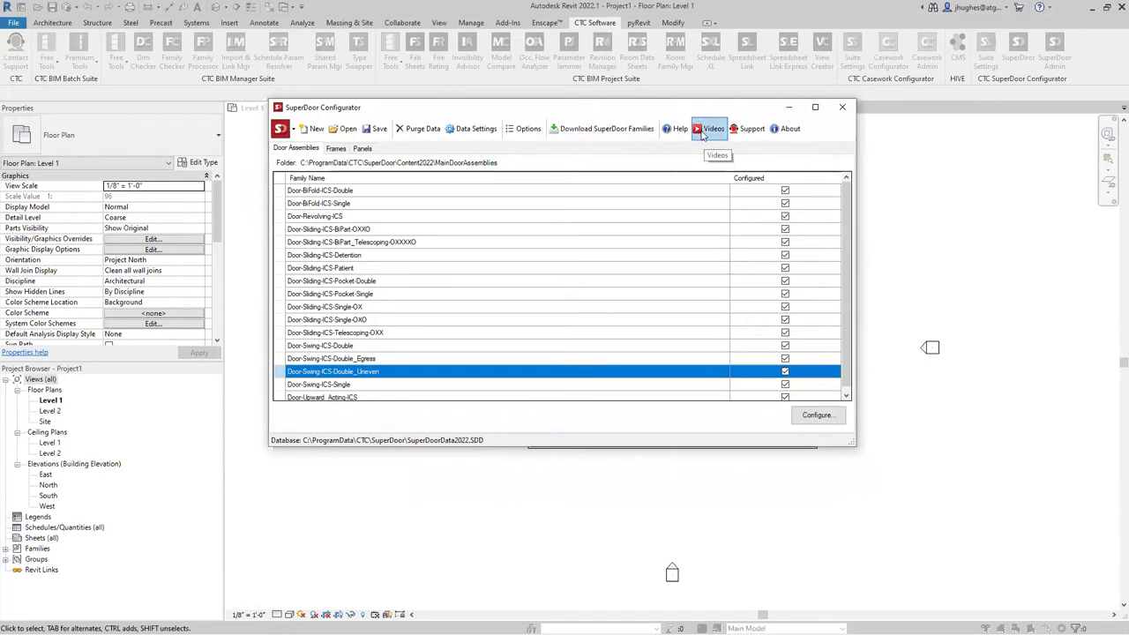
pyautogui.click(703, 134)
pyautogui.click(703, 134)
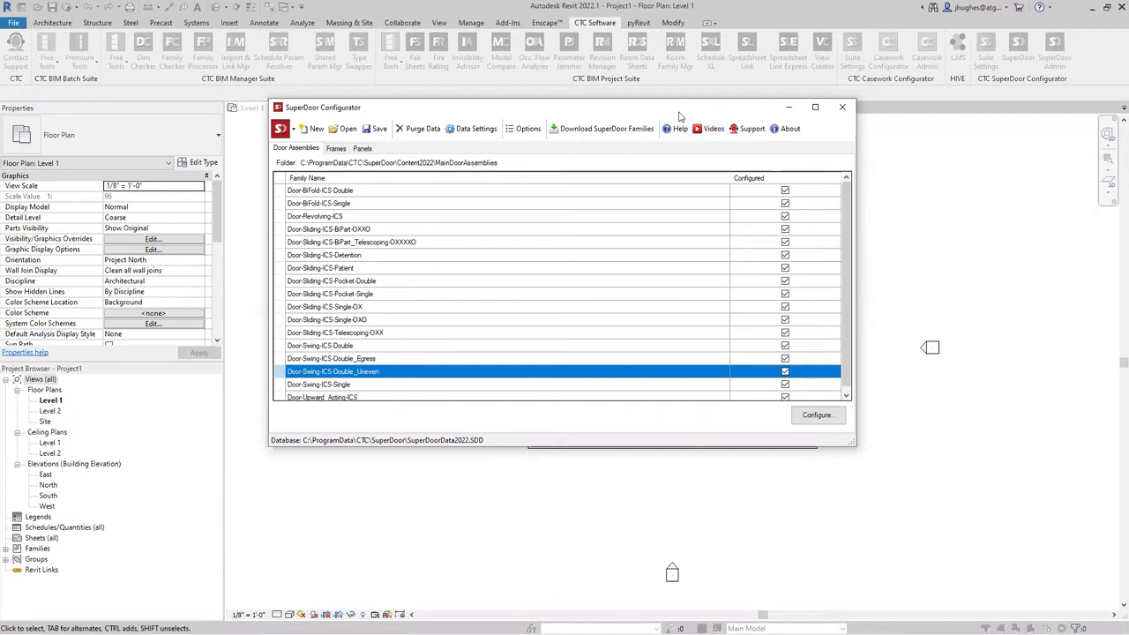
pyautogui.moveTo(679, 116); pyautogui.dragTo(675, 150)
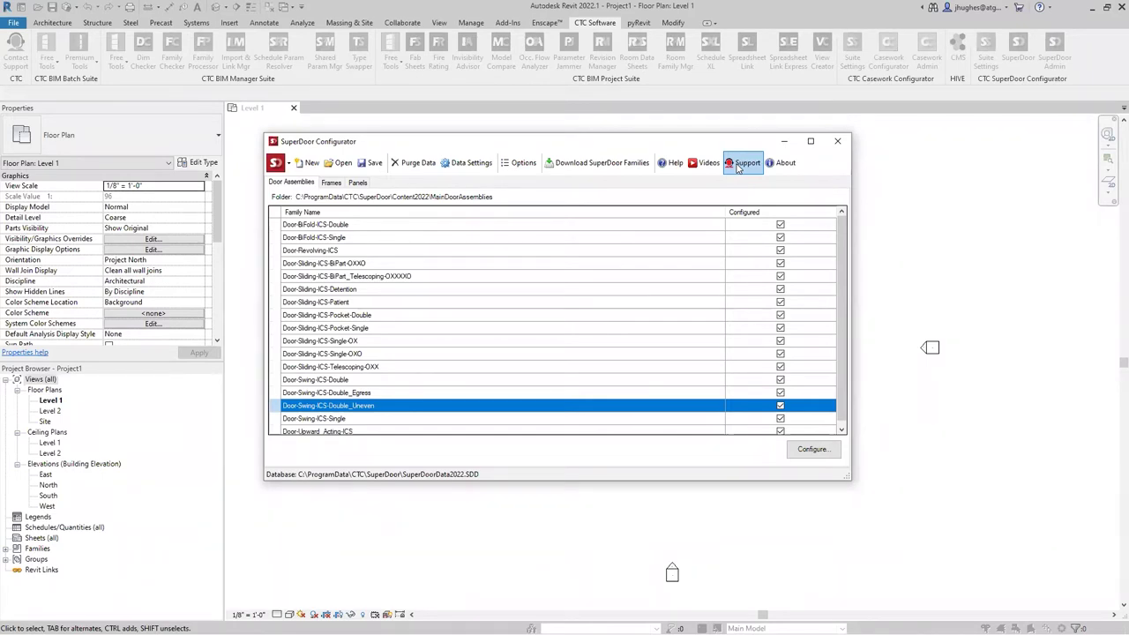
pyautogui.click(287, 167)
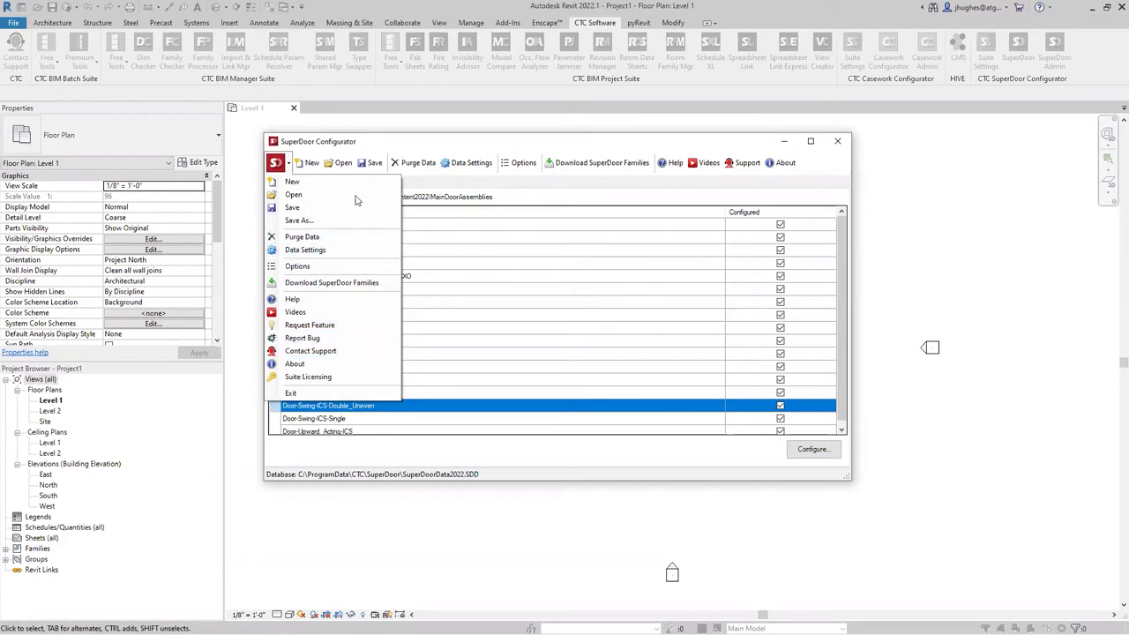
pyautogui.click(371, 167)
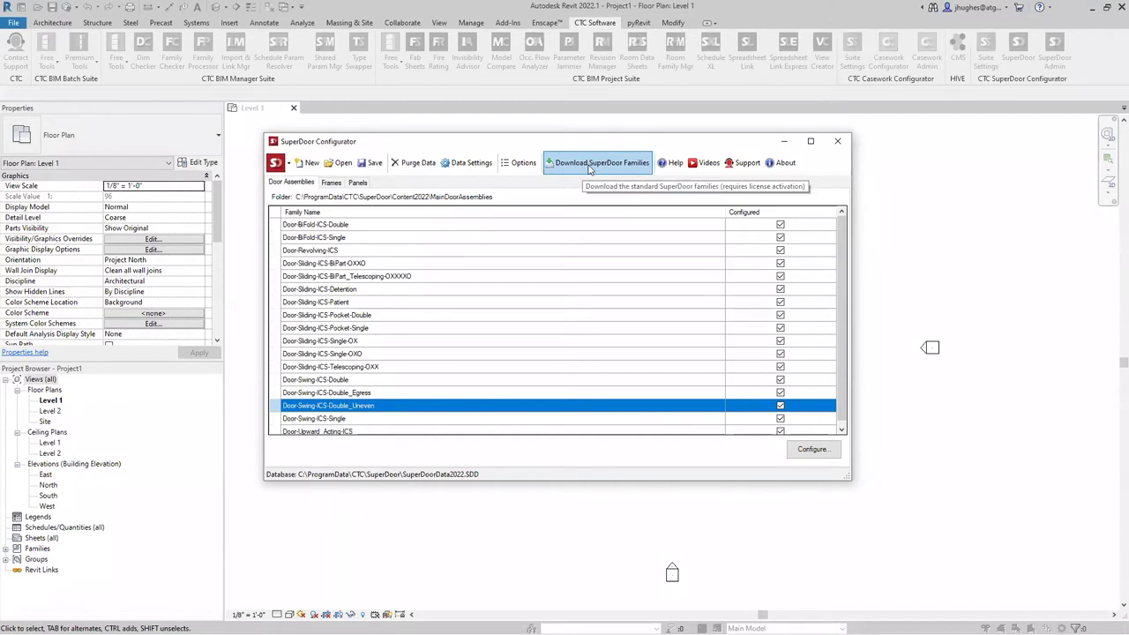
pyautogui.click(839, 143)
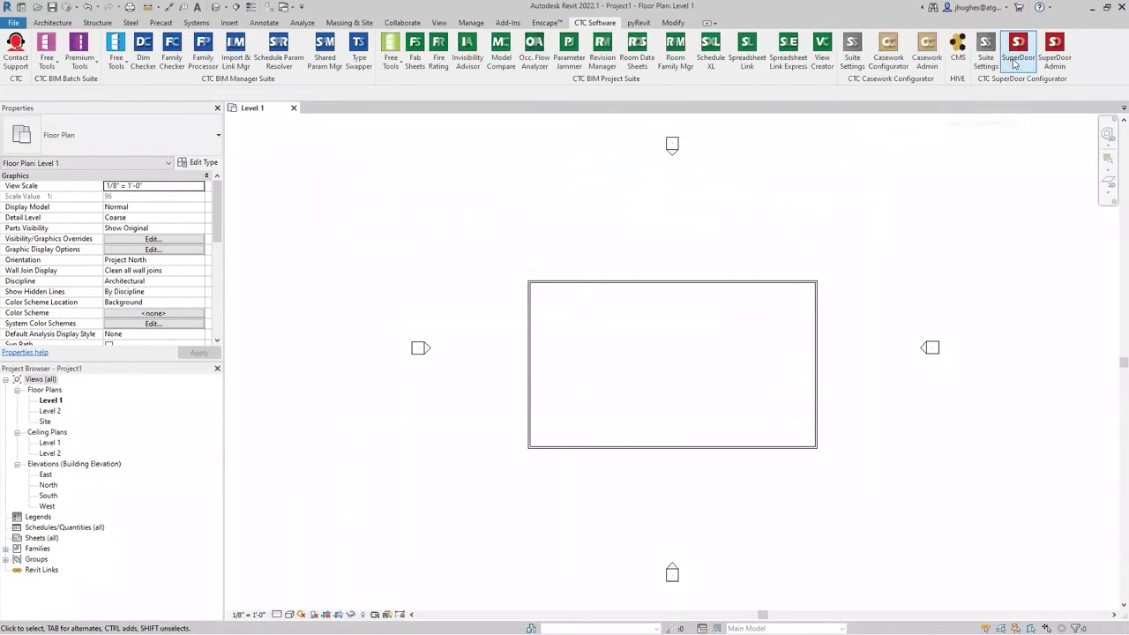
# Start the SuperDoor tool, choose Swing as the main door assembly and proceed to the door frame selection.
pyautogui.click(1016, 62)
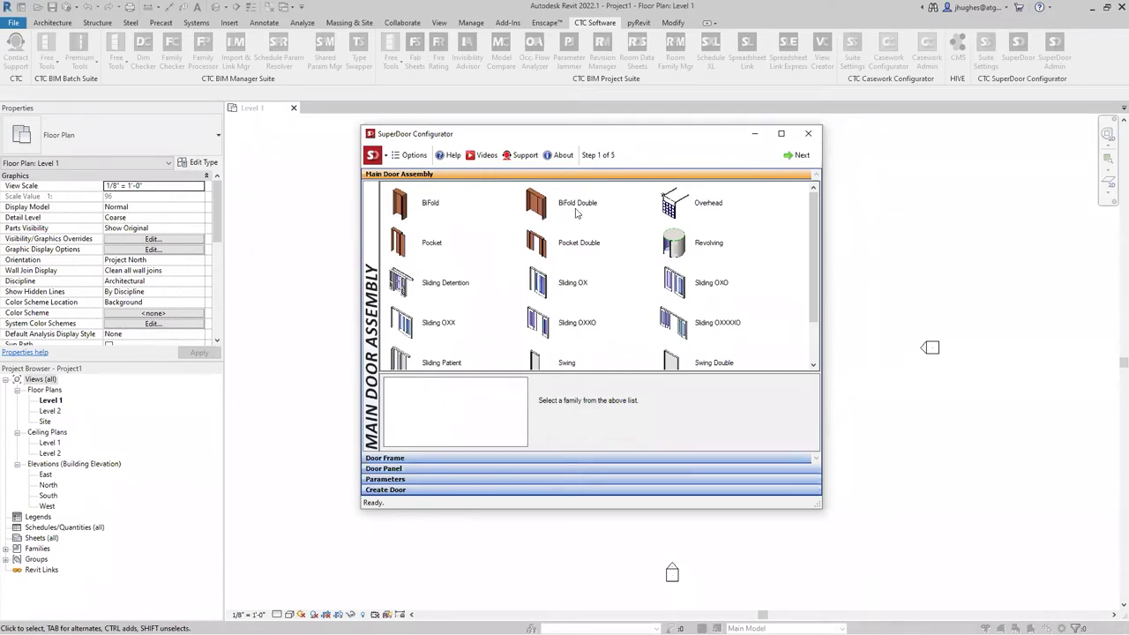
pyautogui.click(672, 219)
pyautogui.scroll(-1, 672, 221)
pyautogui.click(658, 247)
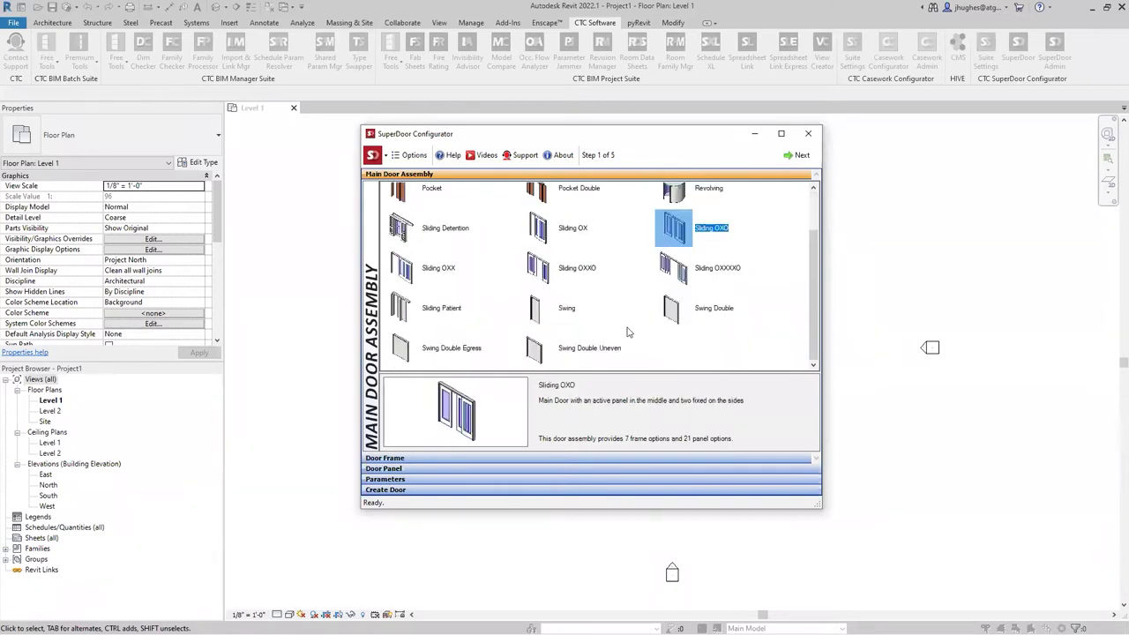
pyautogui.scroll(1, 640, 343)
pyautogui.click(641, 341)
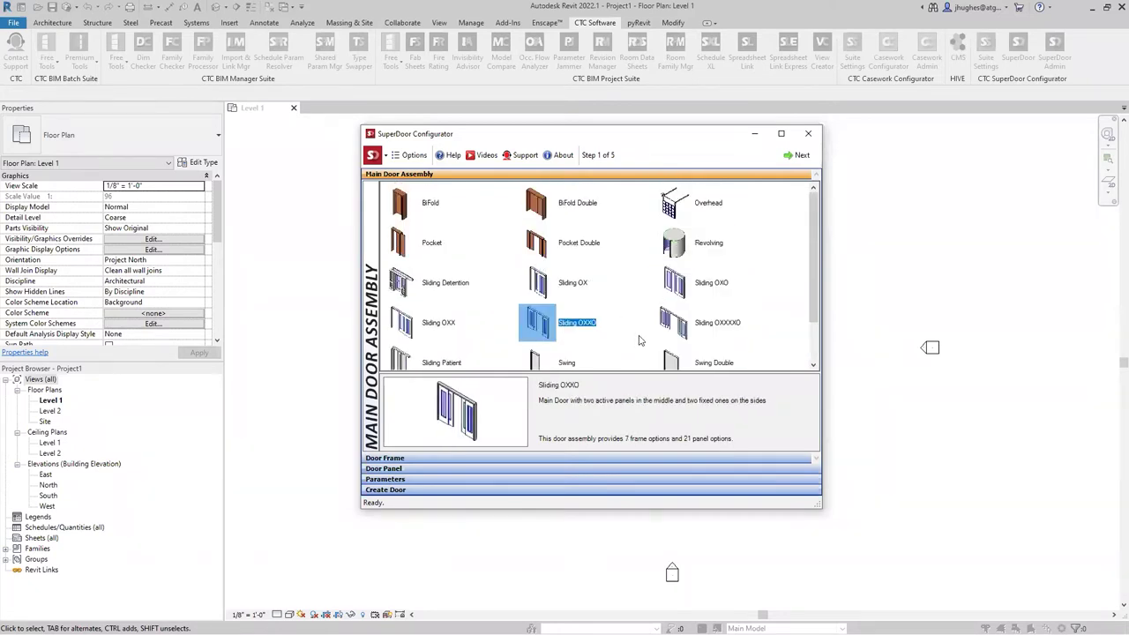
pyautogui.scroll(-1, 641, 340)
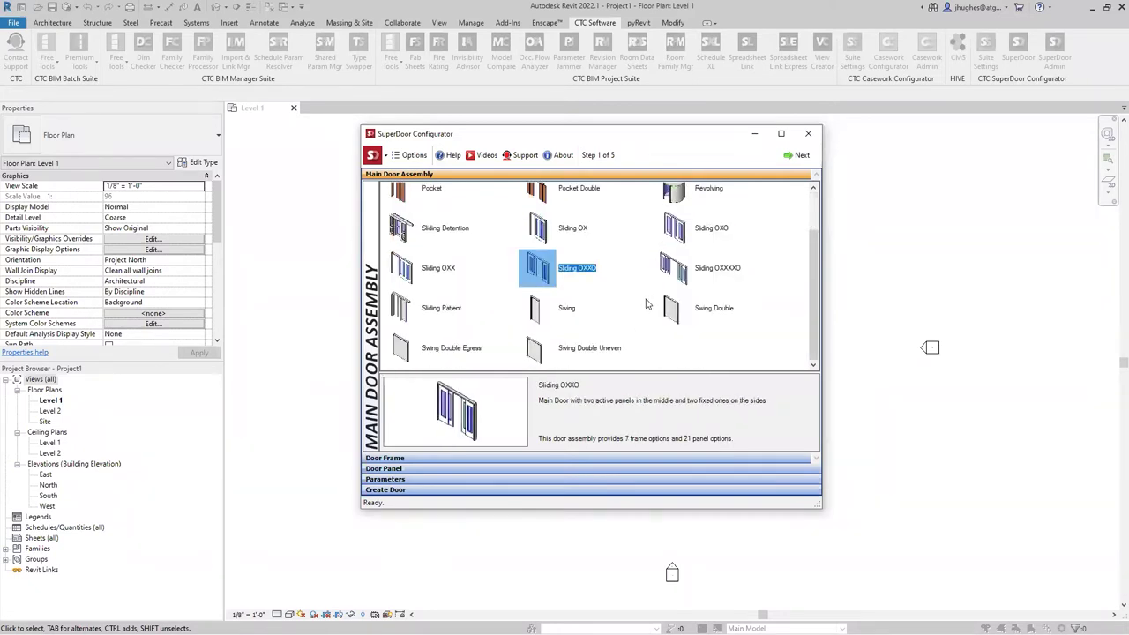
pyautogui.click(537, 311)
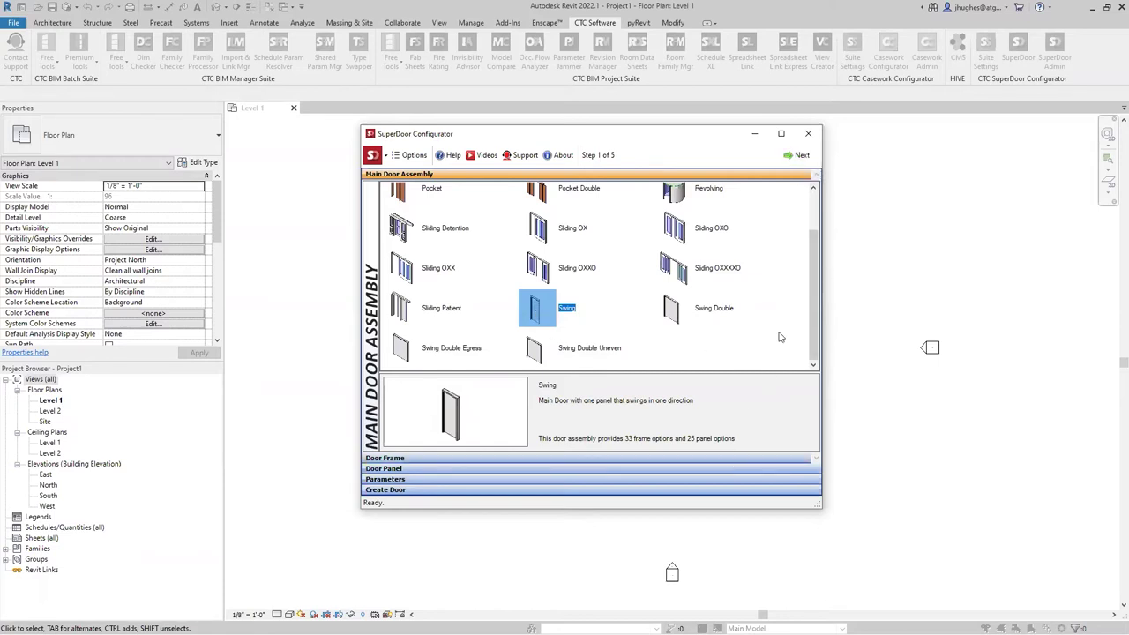
pyautogui.click(791, 157)
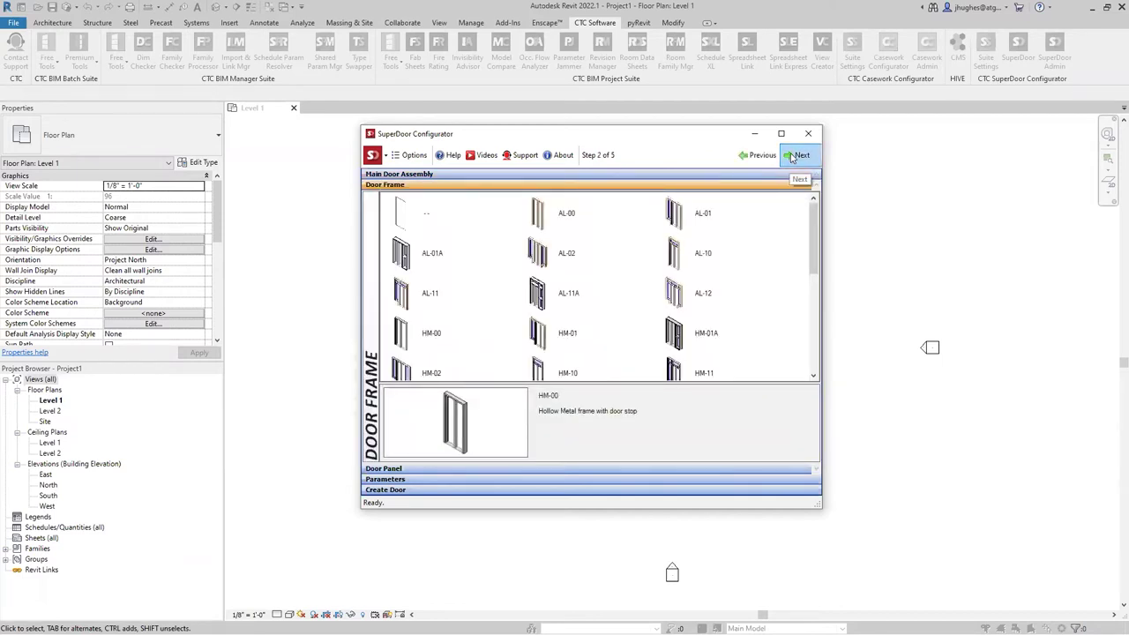
# Preview the aluminum, hollow metal and wood door frame options, comparing the plain, sidelight and transom variants.
pyautogui.click(699, 265)
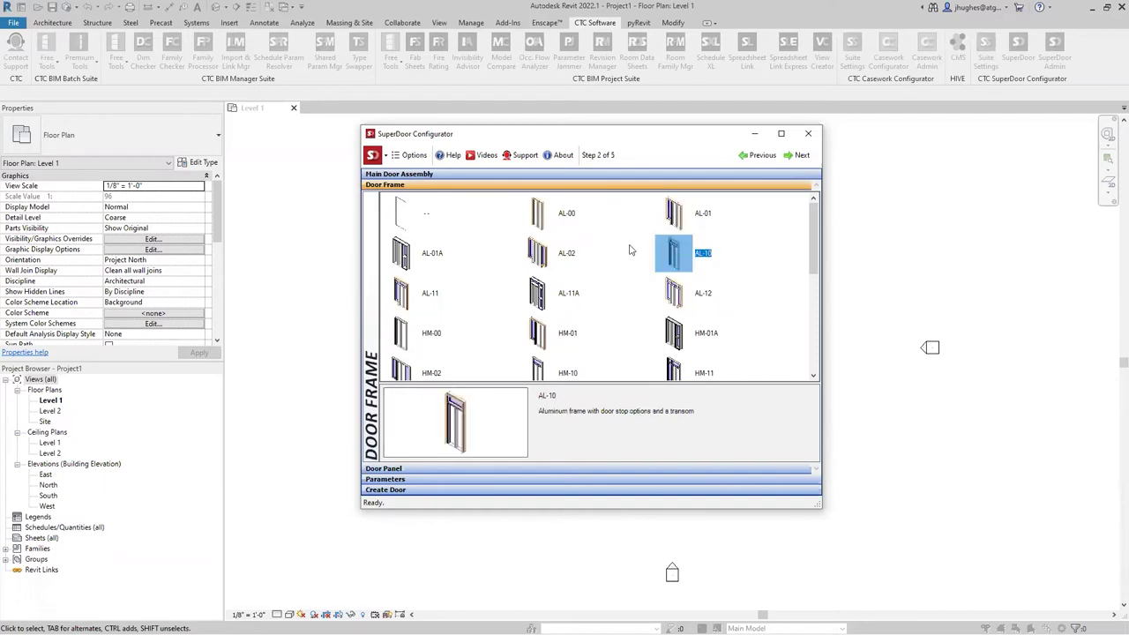
pyautogui.click(564, 256)
pyautogui.click(566, 298)
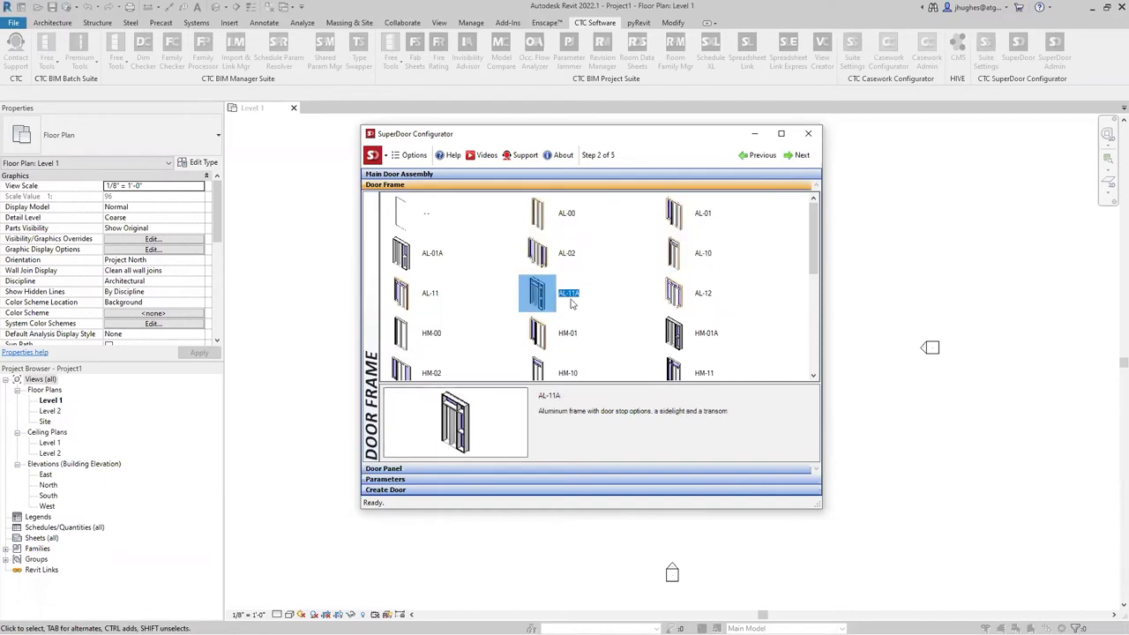
pyautogui.click(432, 298)
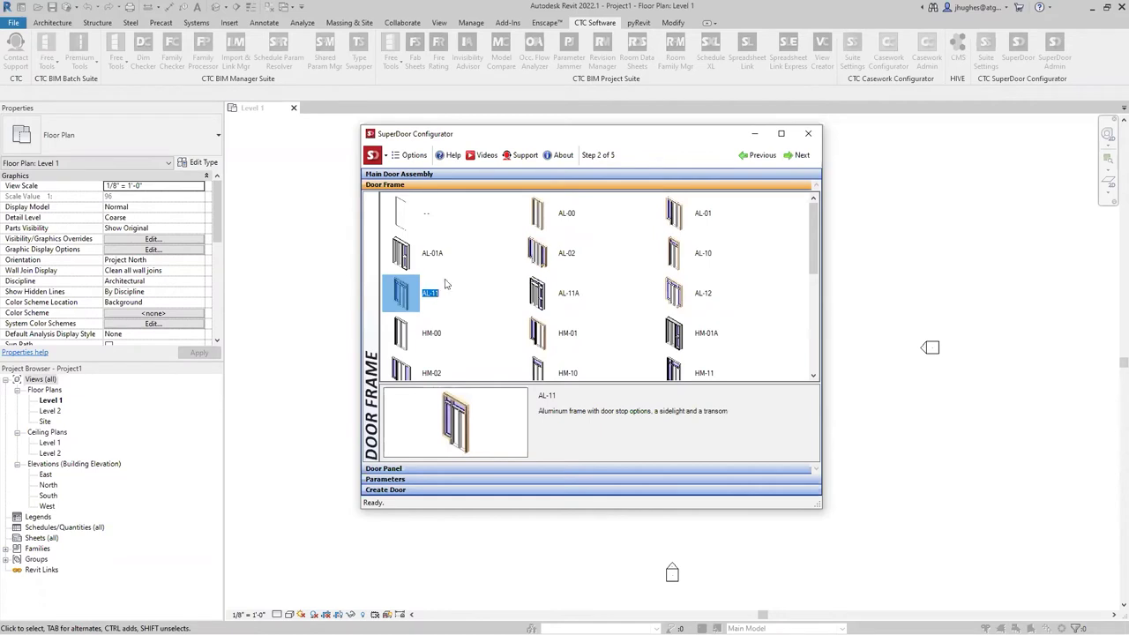
pyautogui.click(570, 257)
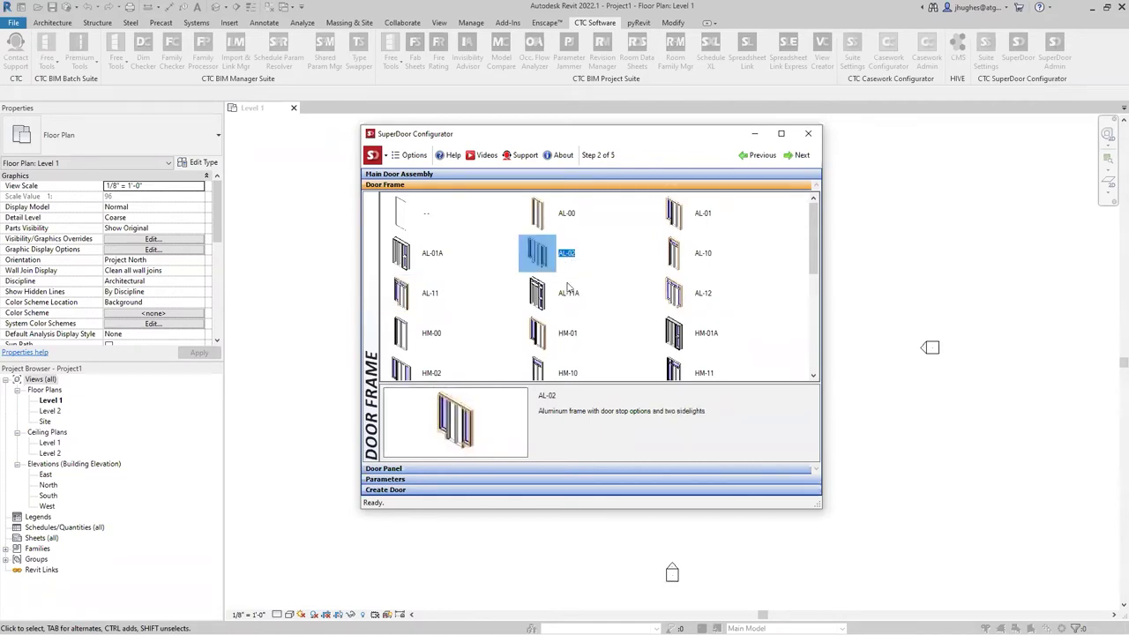
pyautogui.click(561, 349)
pyautogui.scroll(-3, 560, 347)
pyautogui.click(560, 346)
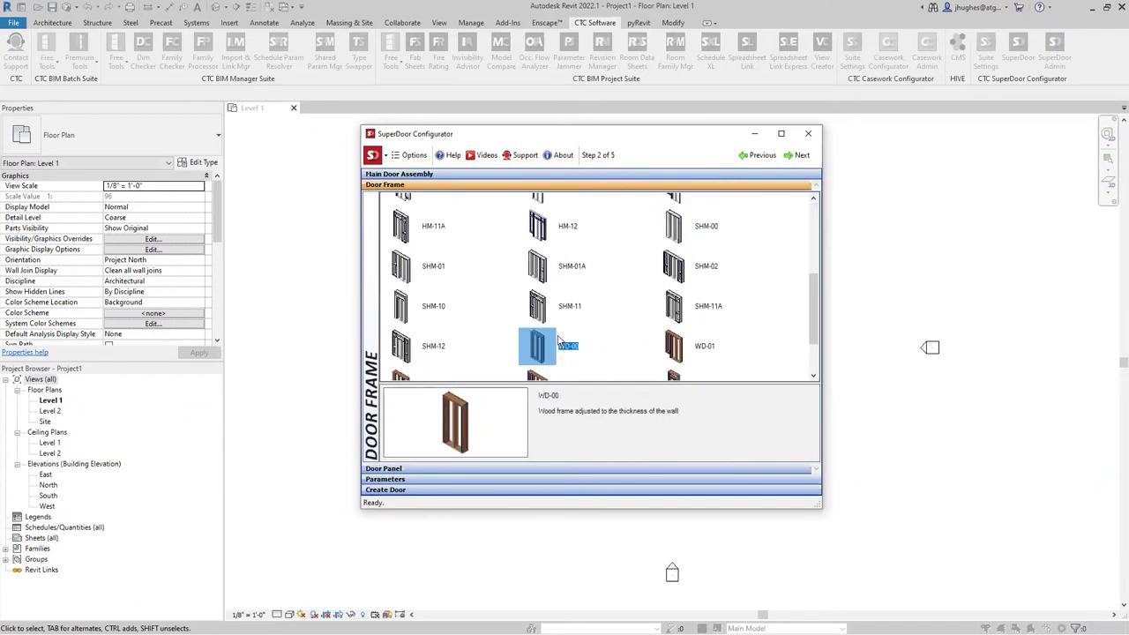
pyautogui.click(564, 319)
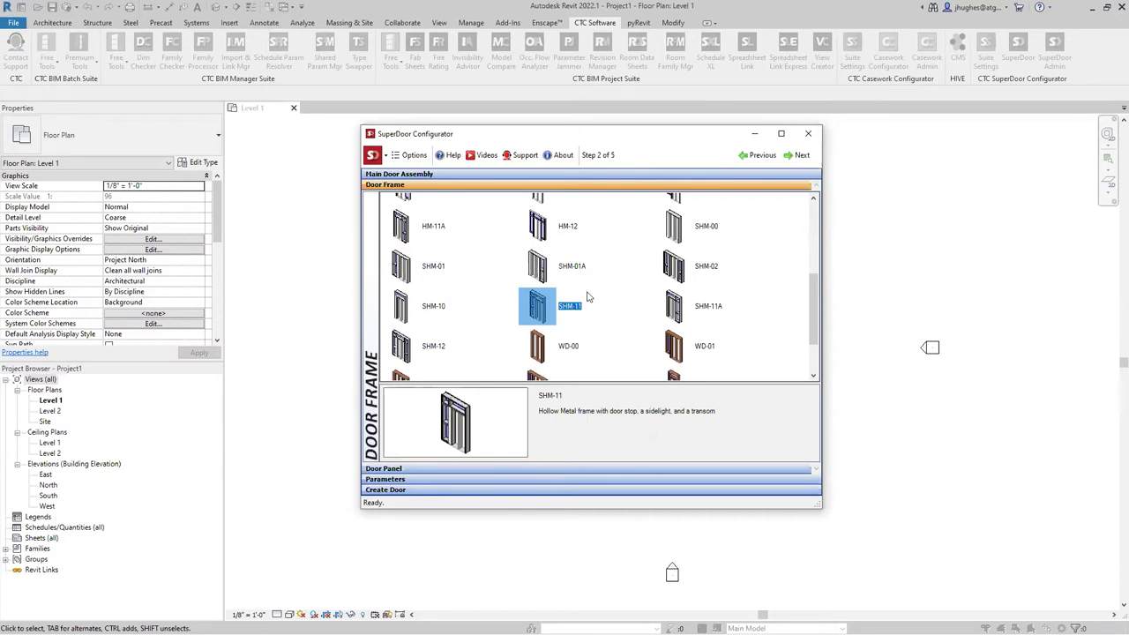
pyautogui.press('Down')
pyautogui.click(684, 357)
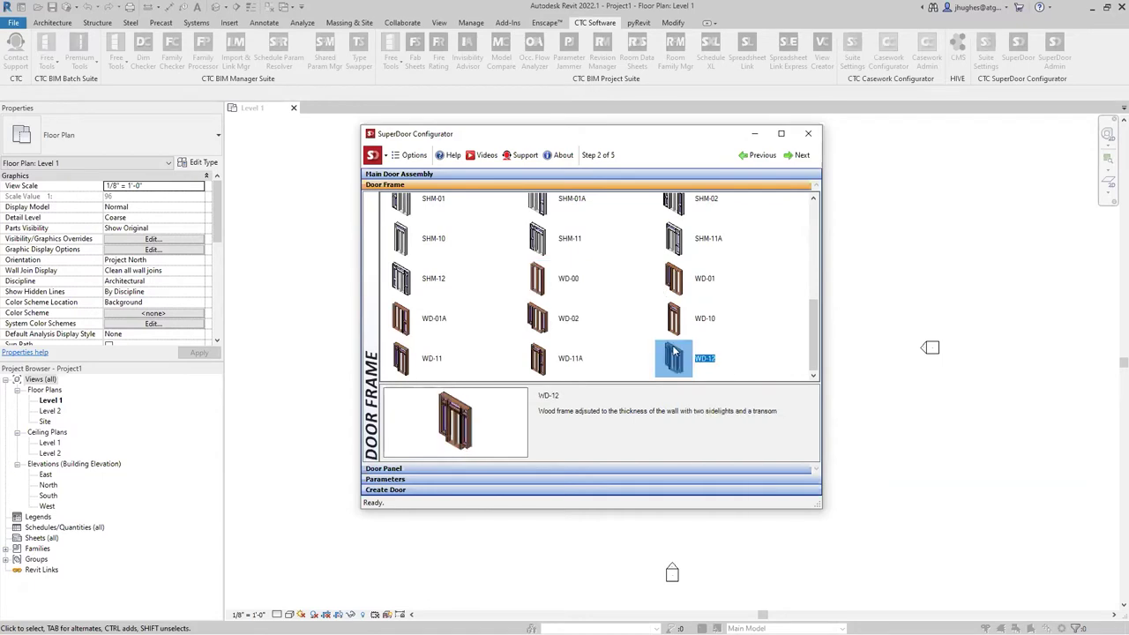
pyautogui.scroll(5, 630, 341)
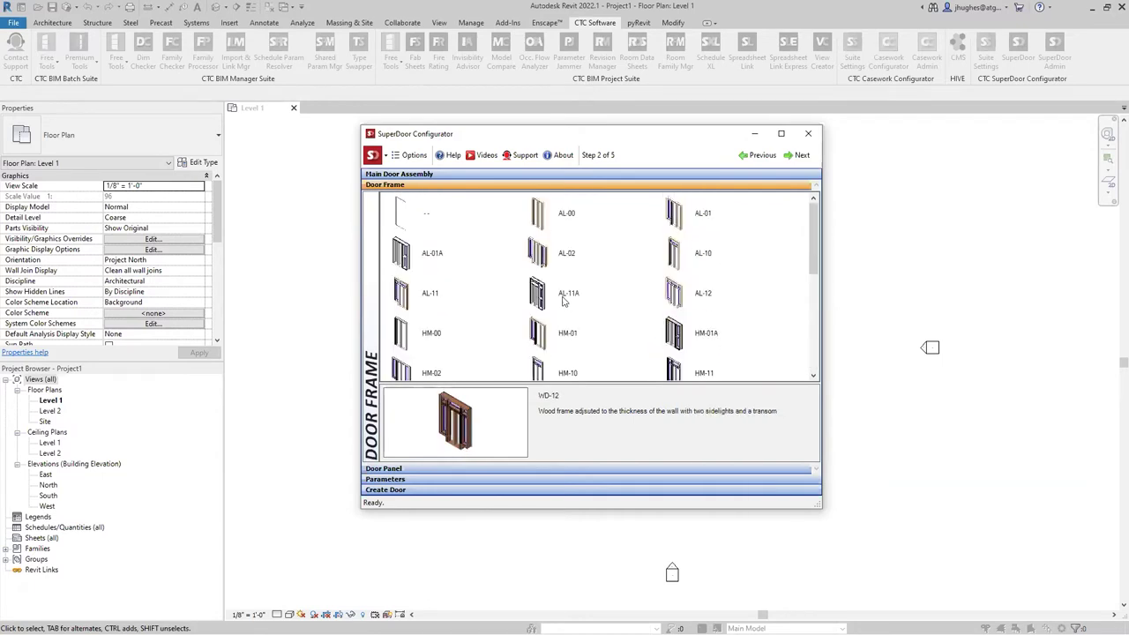
pyautogui.click(563, 300)
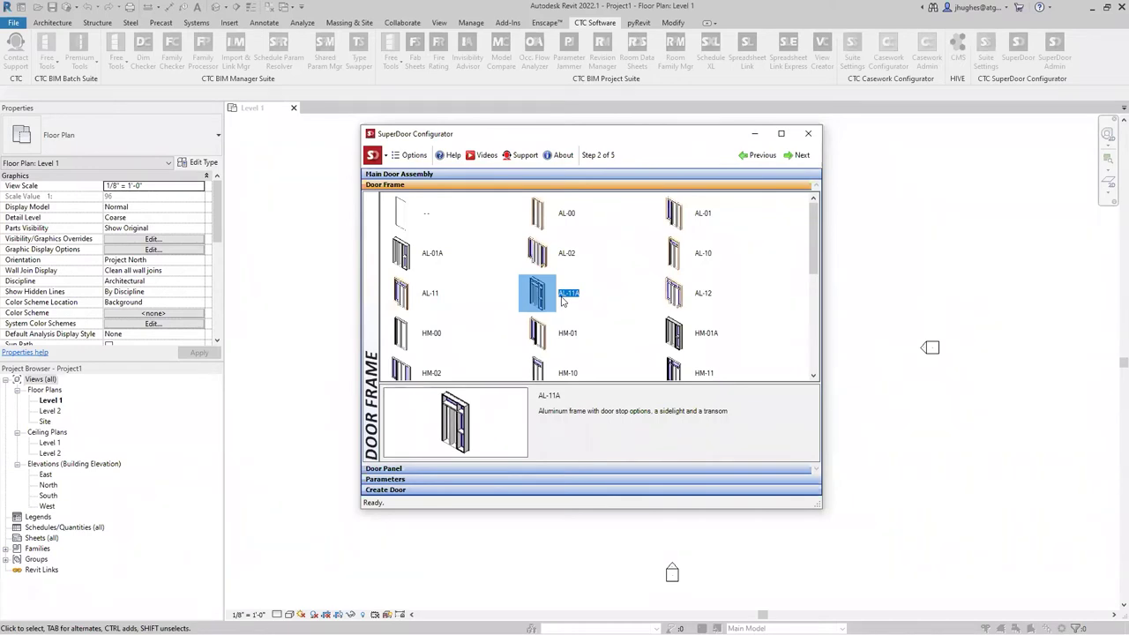
pyautogui.click(568, 256)
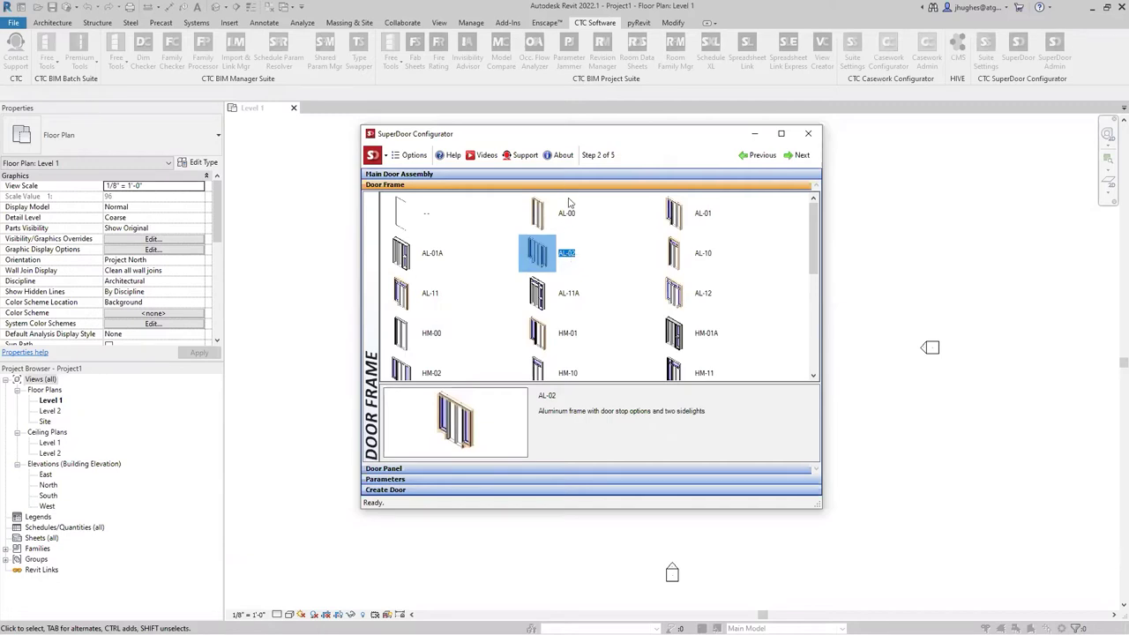
pyautogui.click(568, 213)
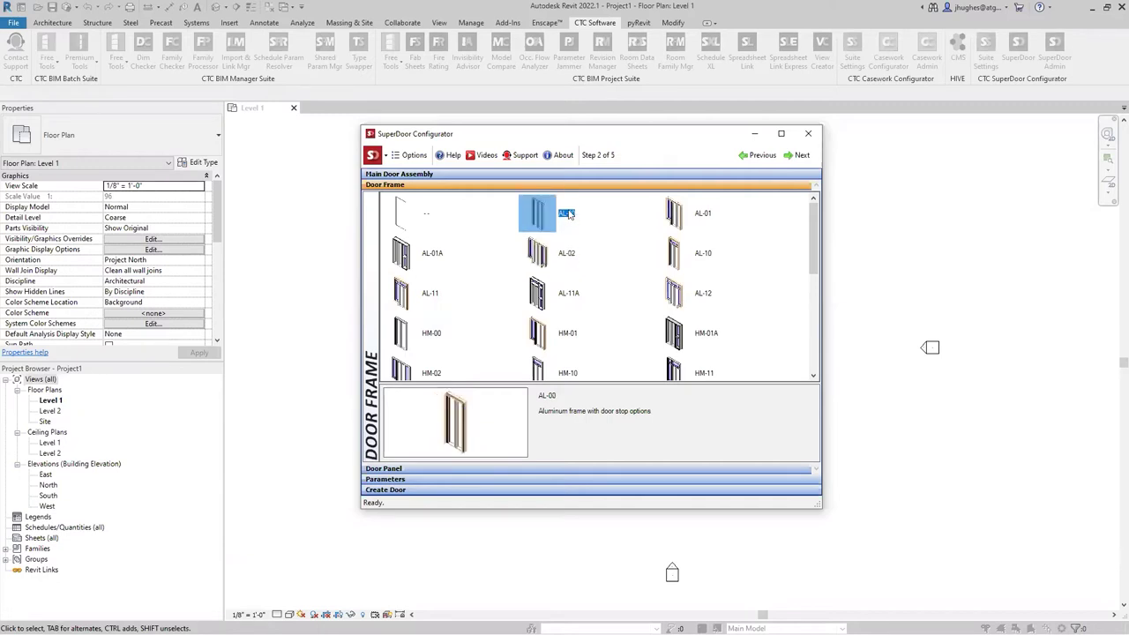
pyautogui.click(702, 214)
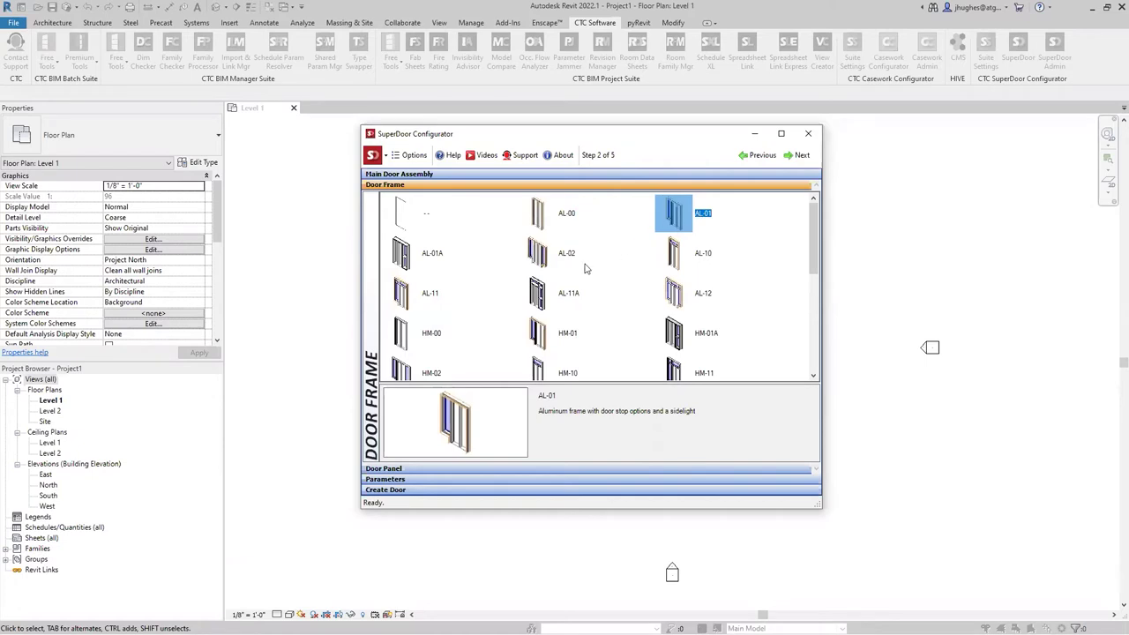
# Choose the WD-11A frame with a sidelight and transom as the door frame and proceed to the door panel selection.
pyautogui.click(540, 305)
pyautogui.scroll(-5, 550, 353)
pyautogui.click(547, 333)
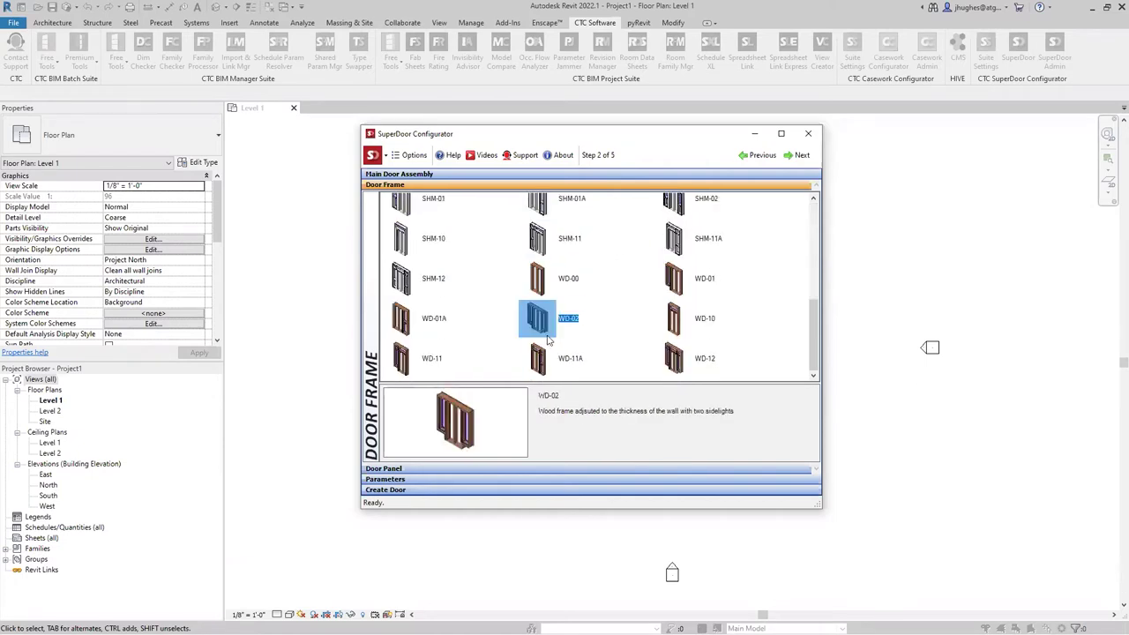
pyautogui.click(539, 367)
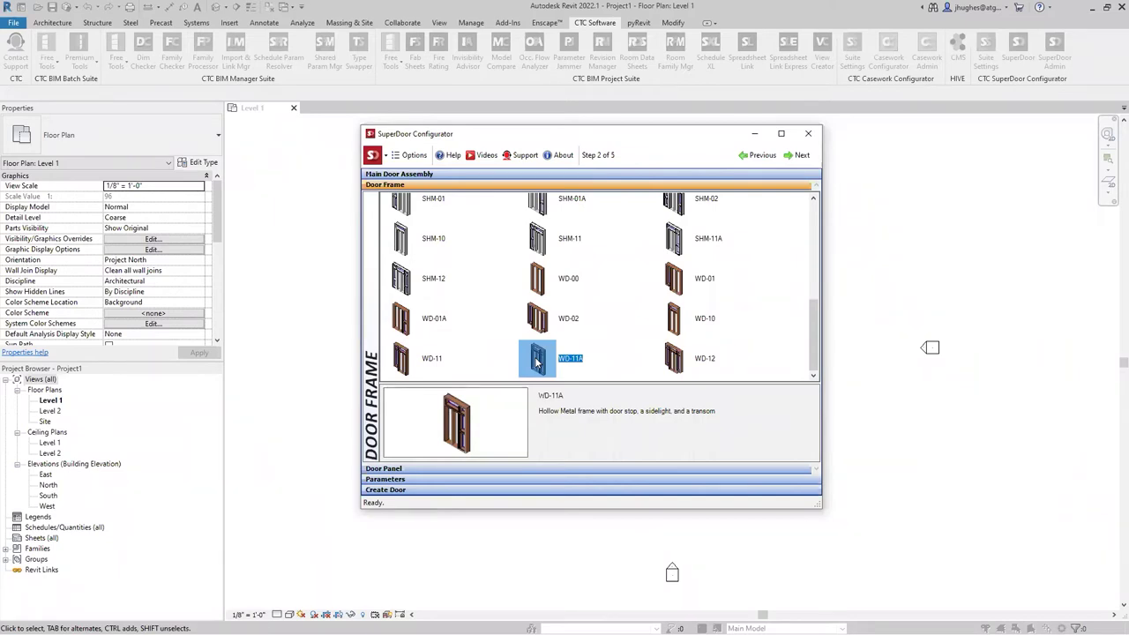
pyautogui.click(432, 360)
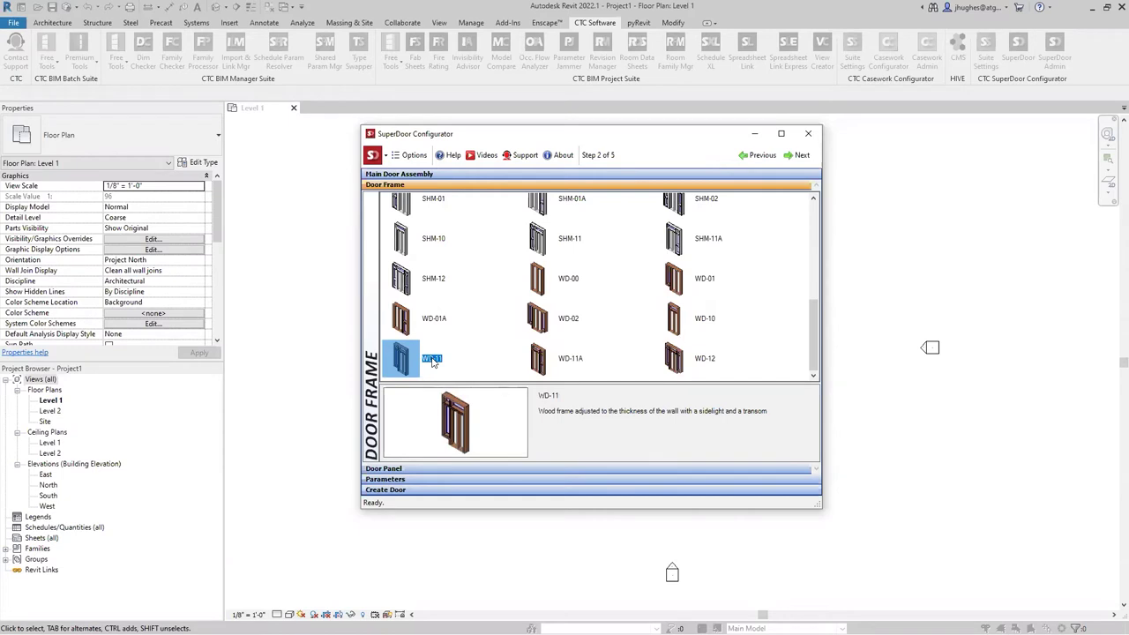
pyautogui.click(540, 360)
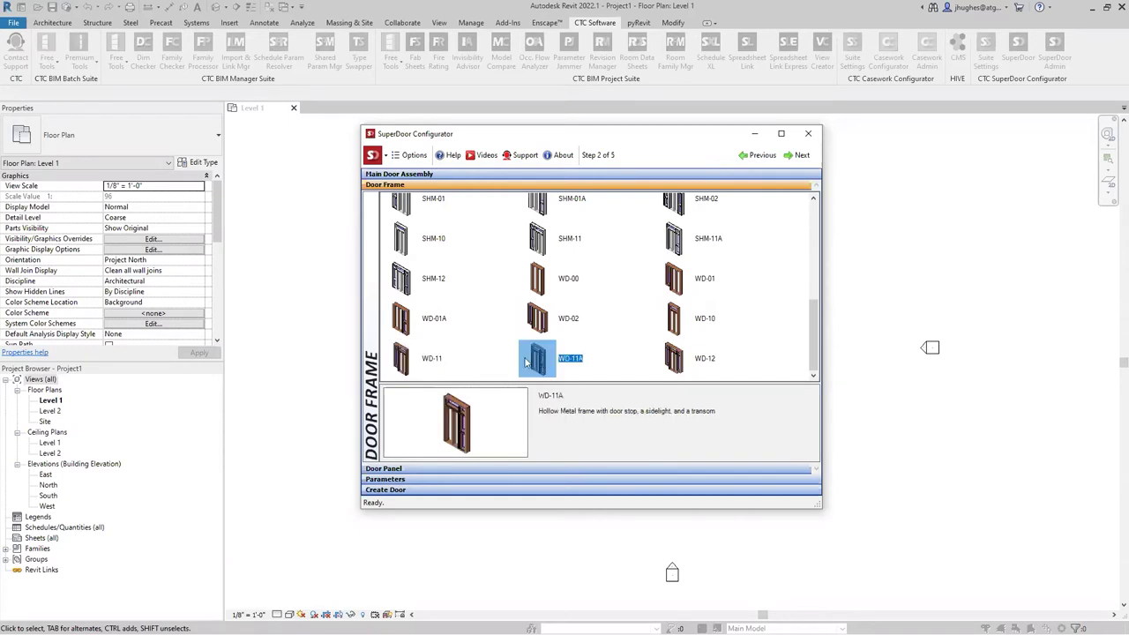
pyautogui.click(800, 155)
# Preview the door panel options, including glass, louver, narrow vision and panel-insert designs such as HG3, NVL and P6.
pyautogui.click(695, 303)
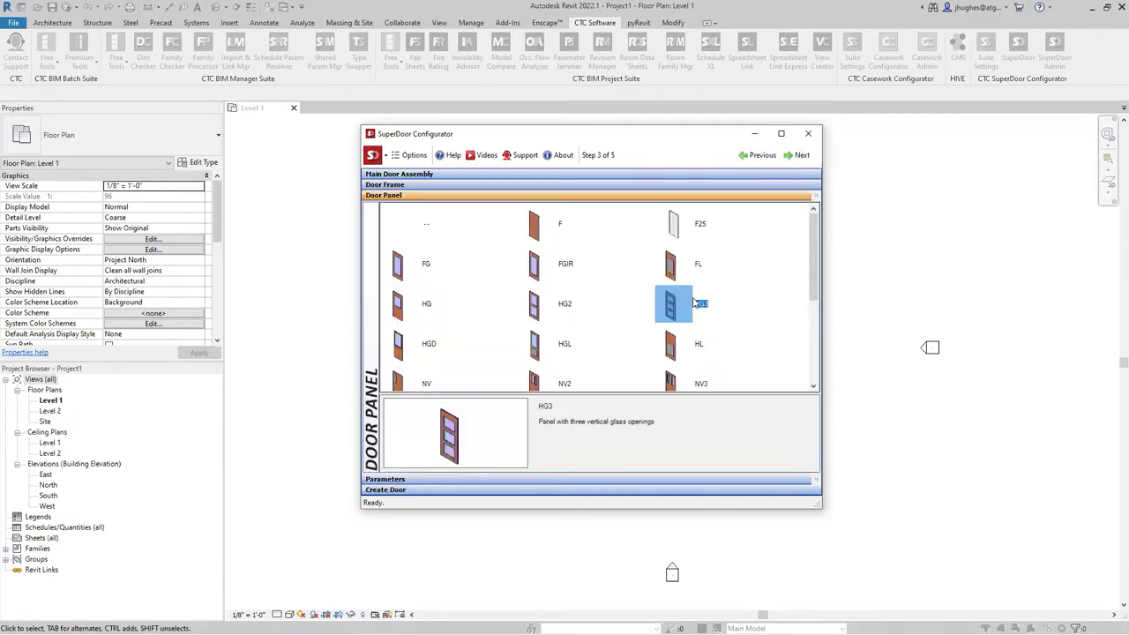
pyautogui.scroll(-2, 549, 273)
pyautogui.click(549, 265)
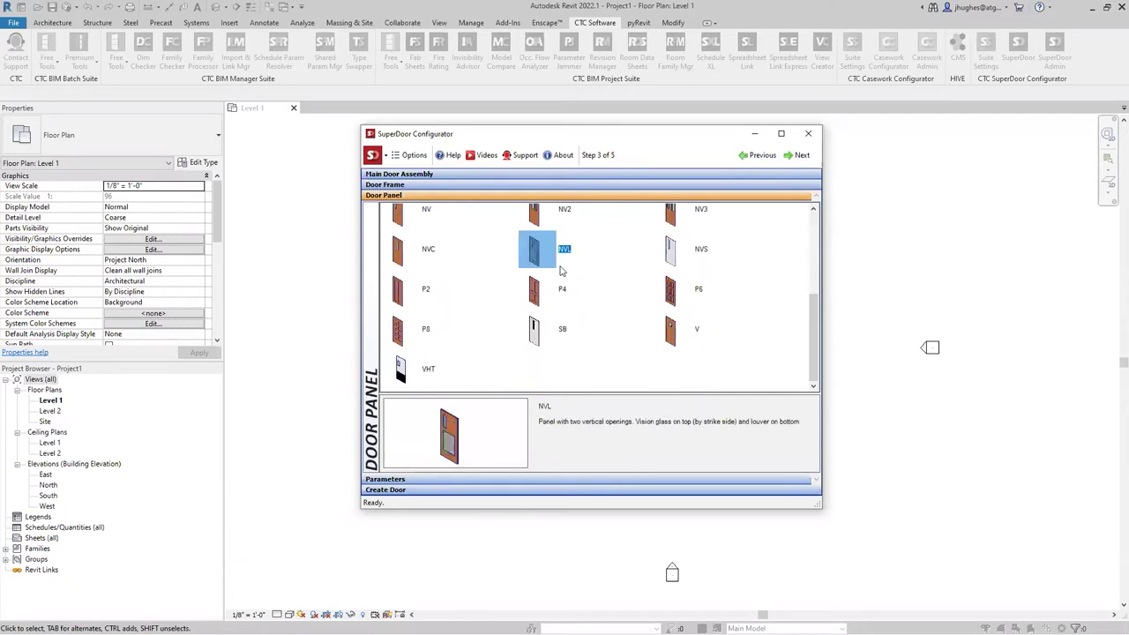
pyautogui.scroll(2, 509, 334)
pyautogui.scroll(-4, 603, 362)
pyautogui.click(675, 298)
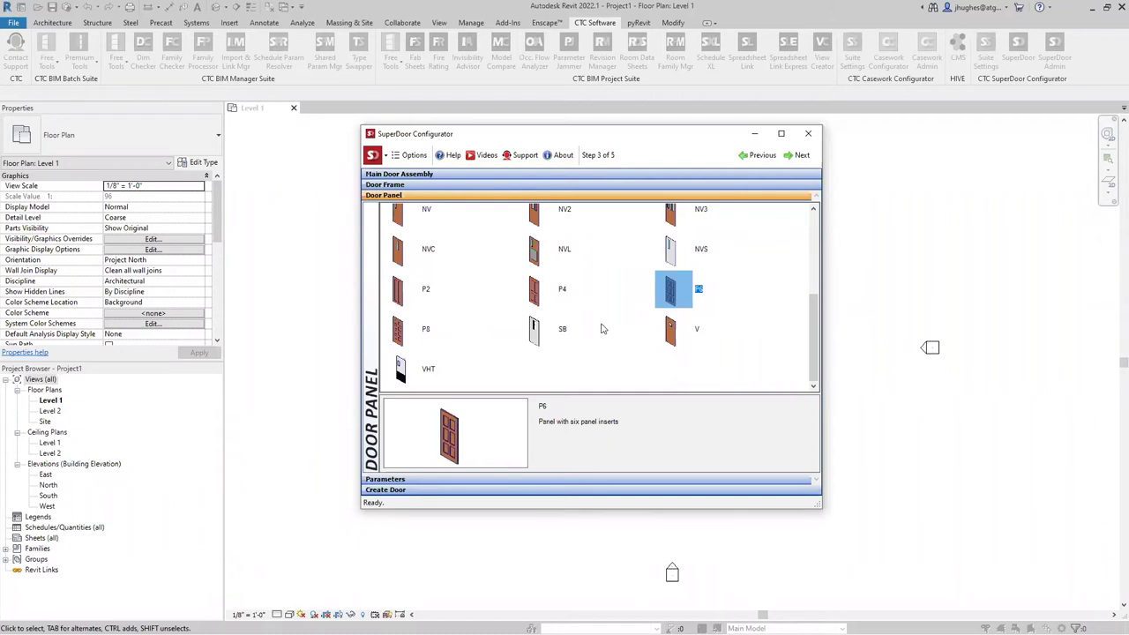
pyautogui.scroll(5, 602, 330)
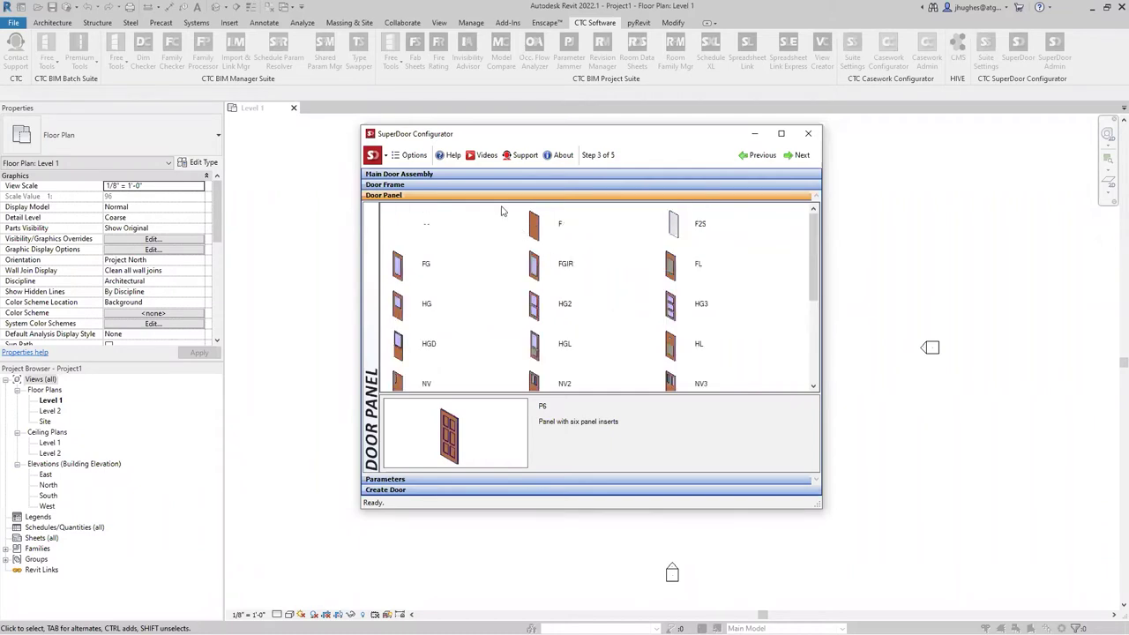
pyautogui.click(403, 224)
pyautogui.click(542, 304)
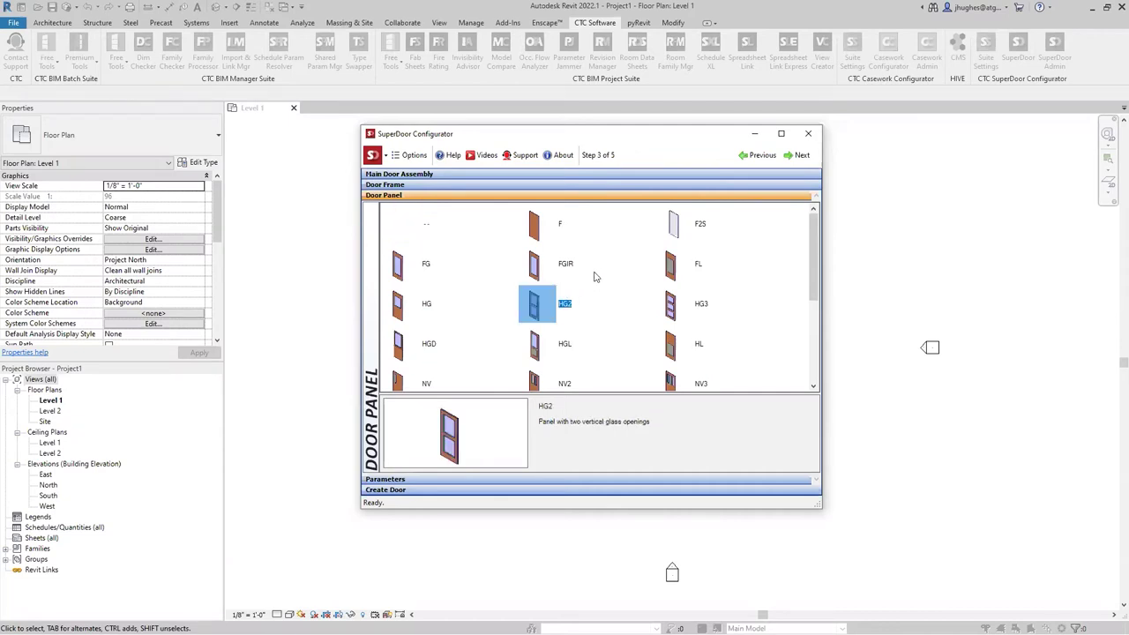
pyautogui.press('Down')
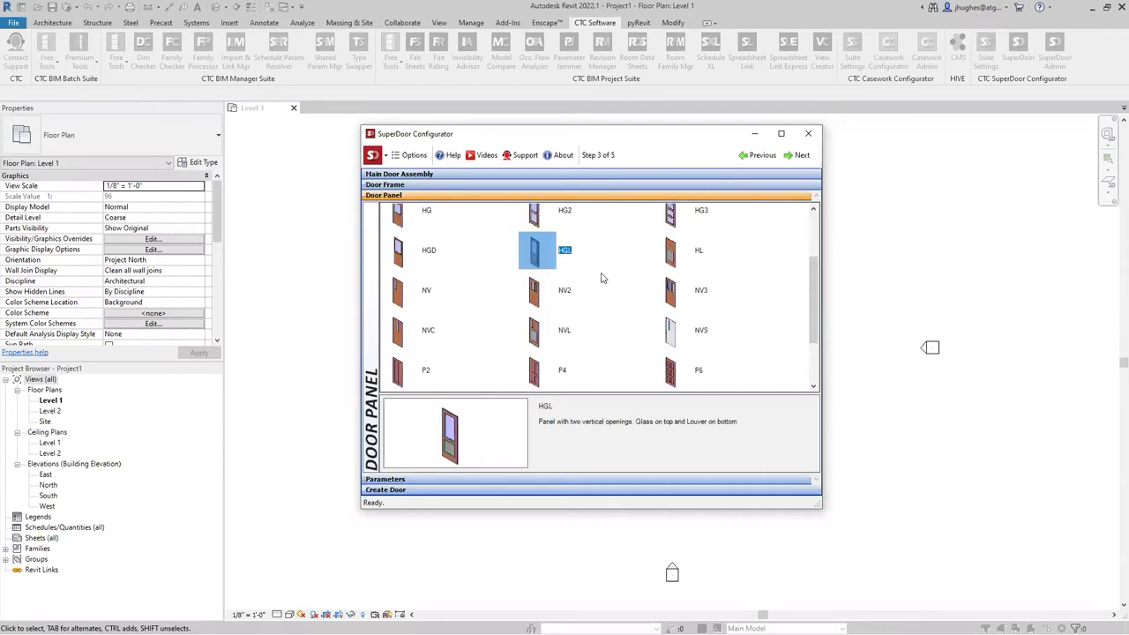
pyautogui.click(547, 317)
pyautogui.scroll(-1, 606, 347)
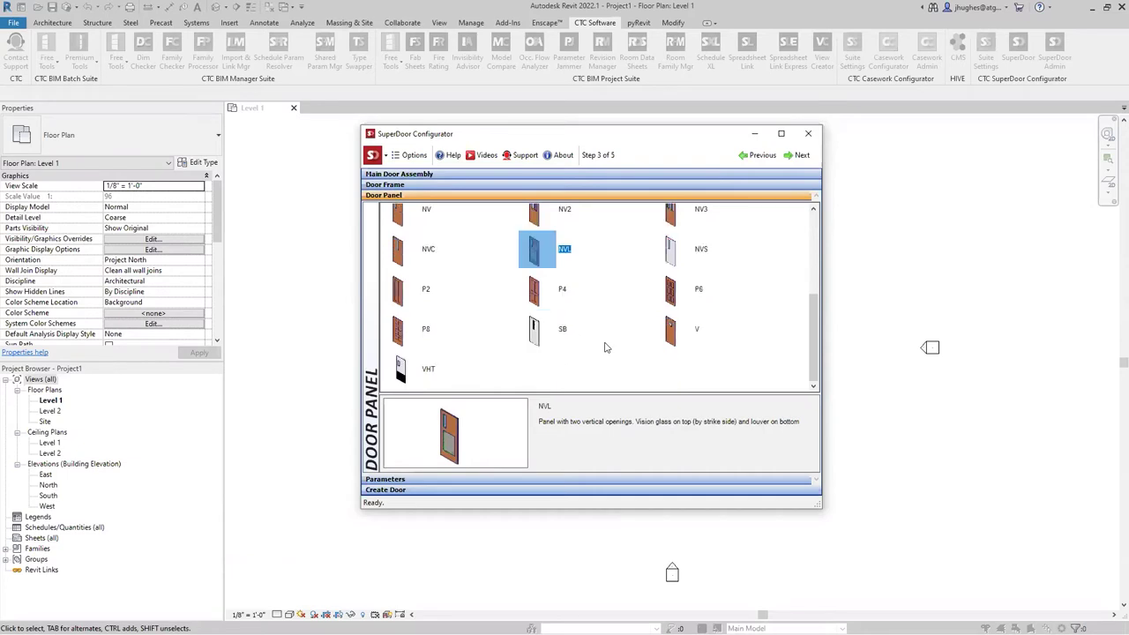
pyautogui.scroll(5, 606, 347)
# Choose the P4 door panel with four panel inserts and proceed to the door parameters.
pyautogui.click(534, 229)
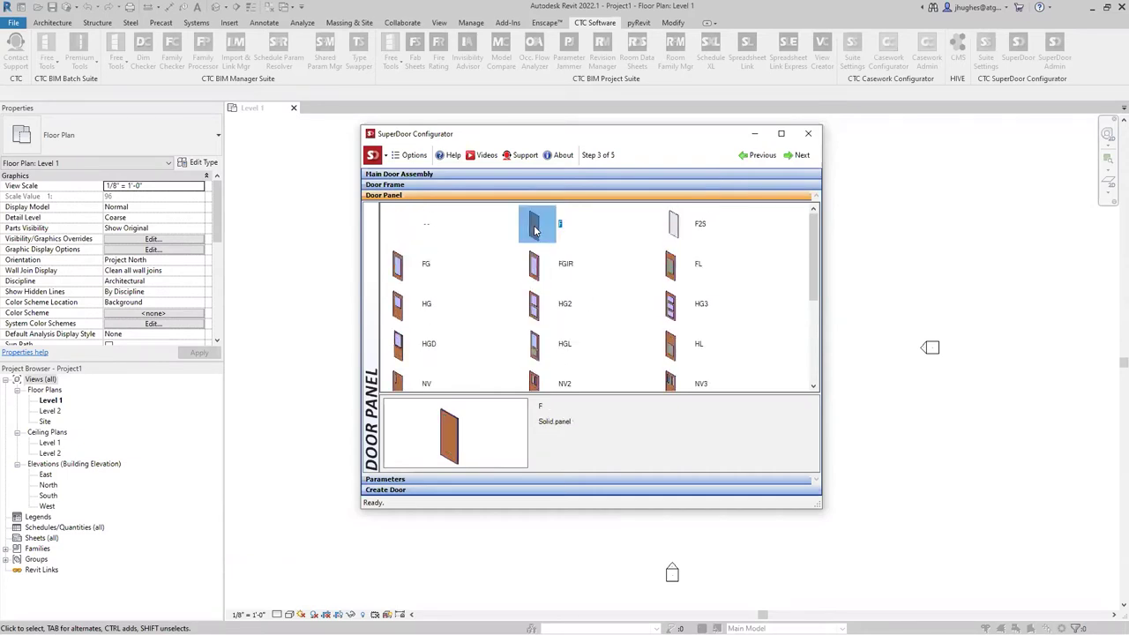
pyautogui.press('Down')
pyautogui.press('Down')
pyautogui.press('Down')
pyautogui.press('Down')
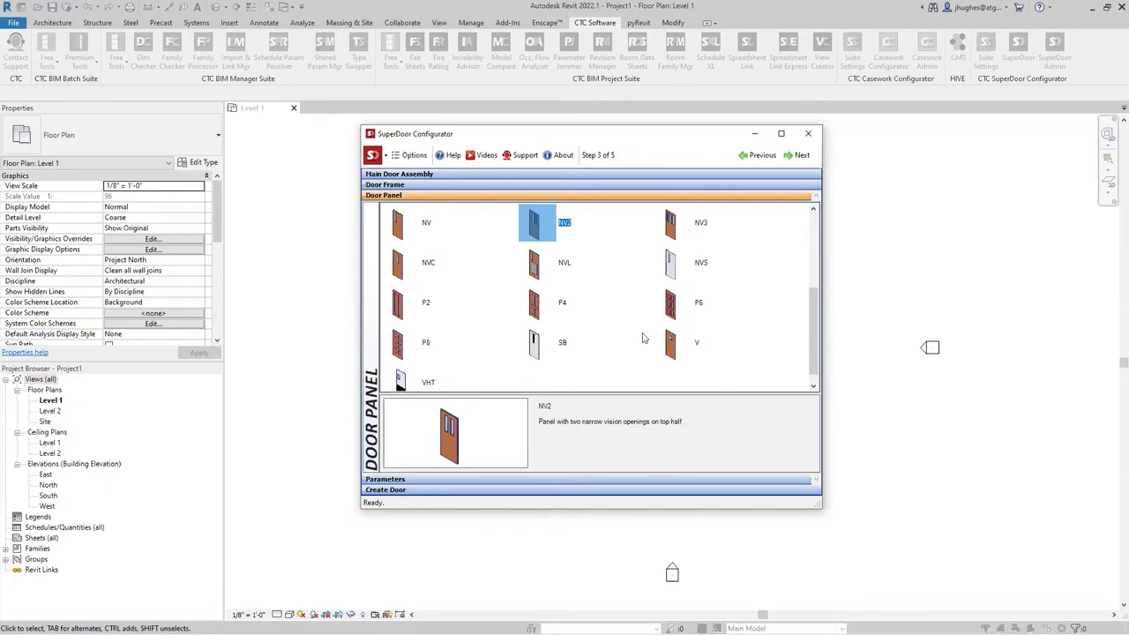
pyautogui.click(672, 310)
pyautogui.click(535, 306)
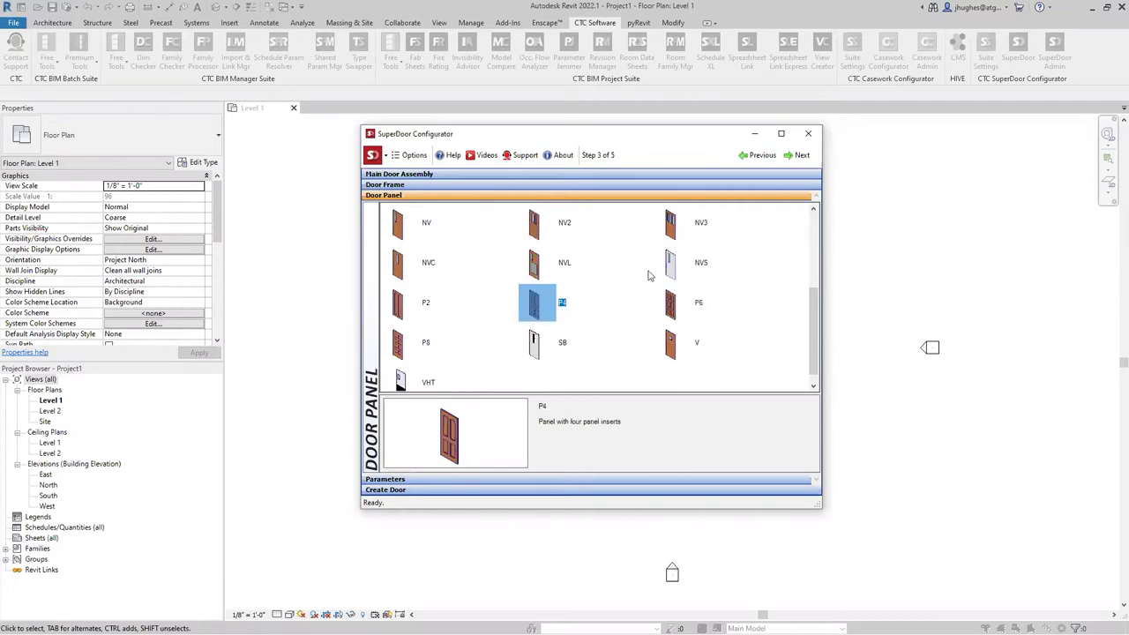
pyautogui.click(799, 156)
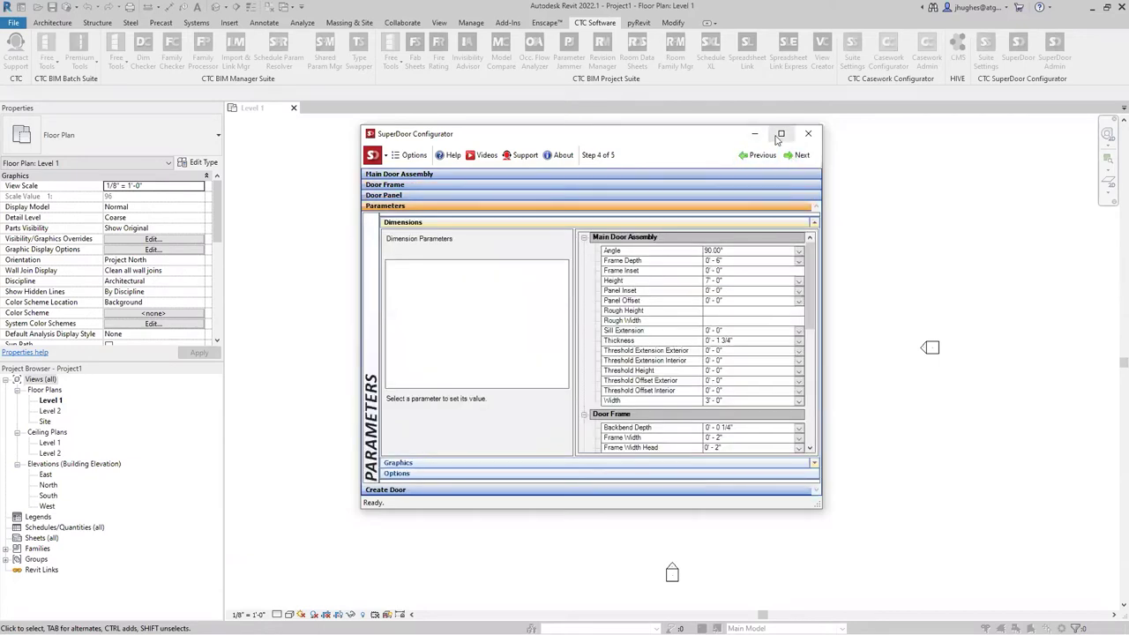
# Examine the dimension parameters for the door assembly, frame and panel, reading the illustrated descriptions of Angle, Frame Depth, Frame Inset and Height.
pyautogui.click(615, 253)
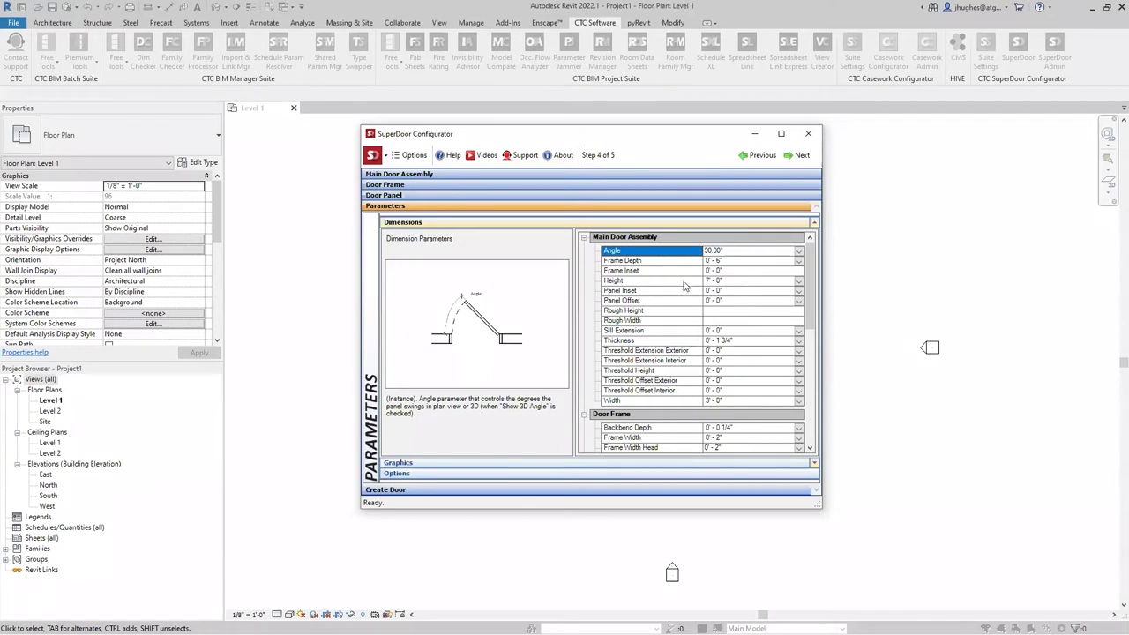
pyautogui.scroll(-5, 686, 289)
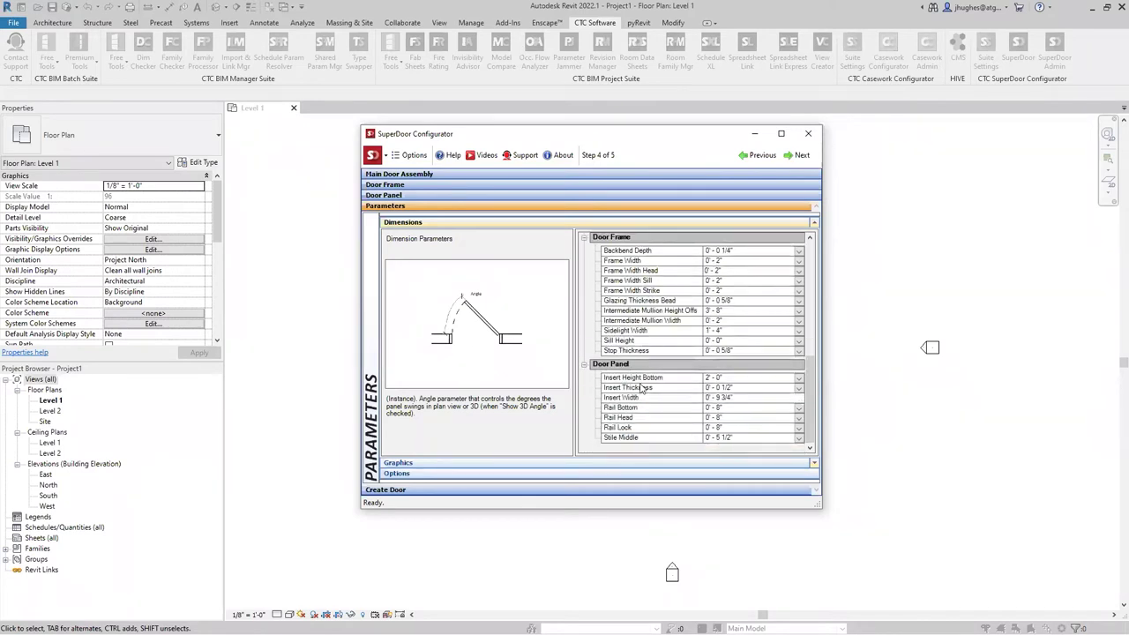
pyautogui.scroll(6, 648, 361)
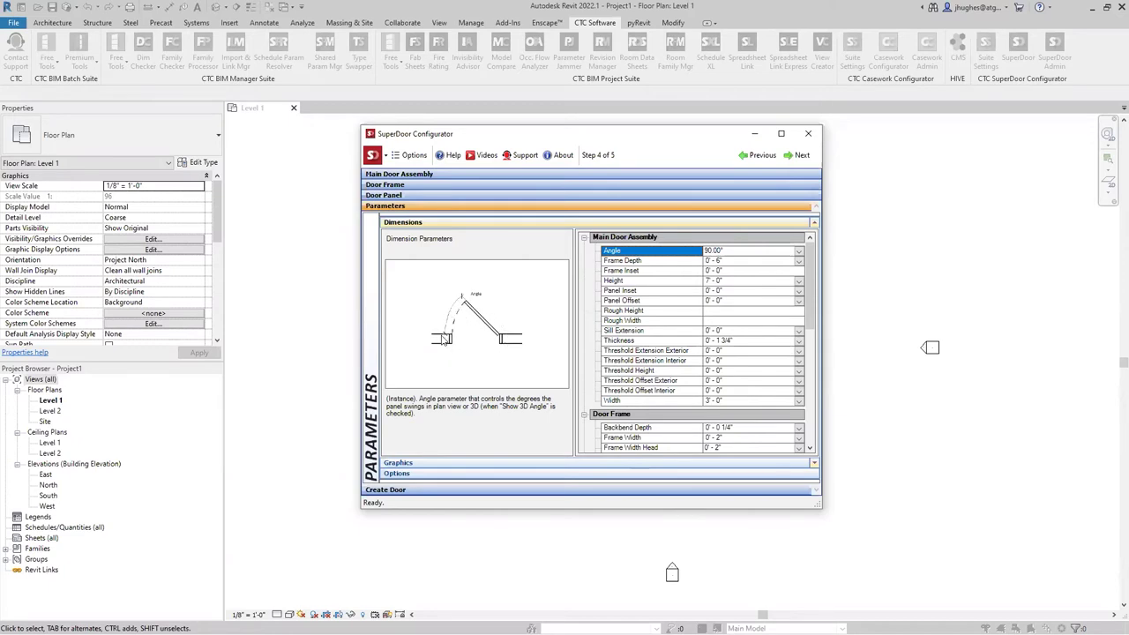
pyautogui.click(618, 262)
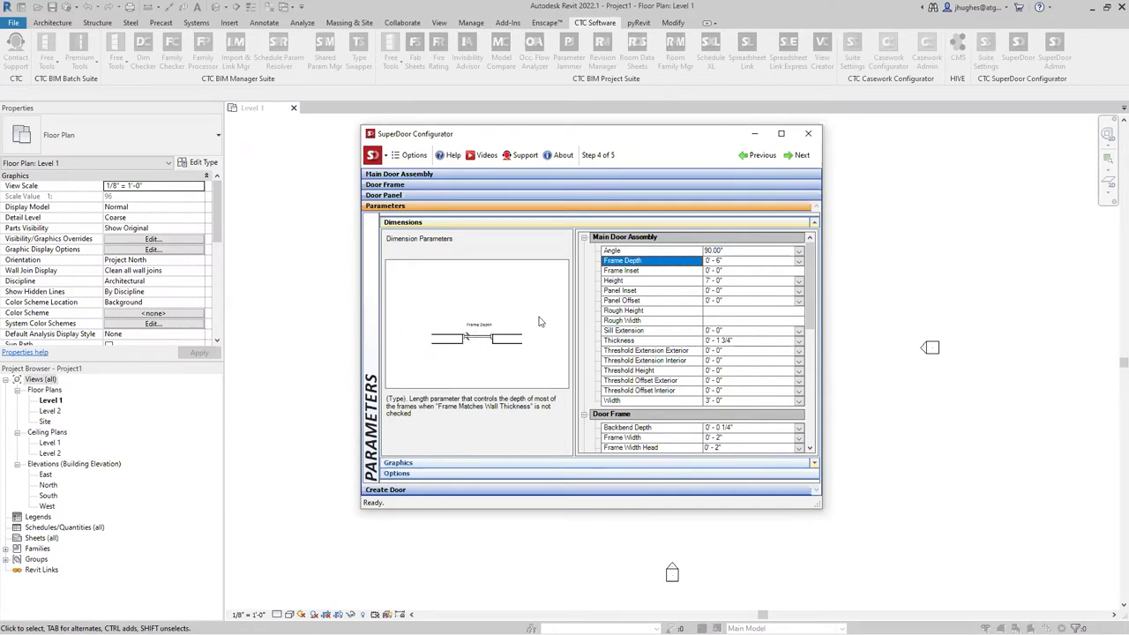
pyautogui.click(628, 270)
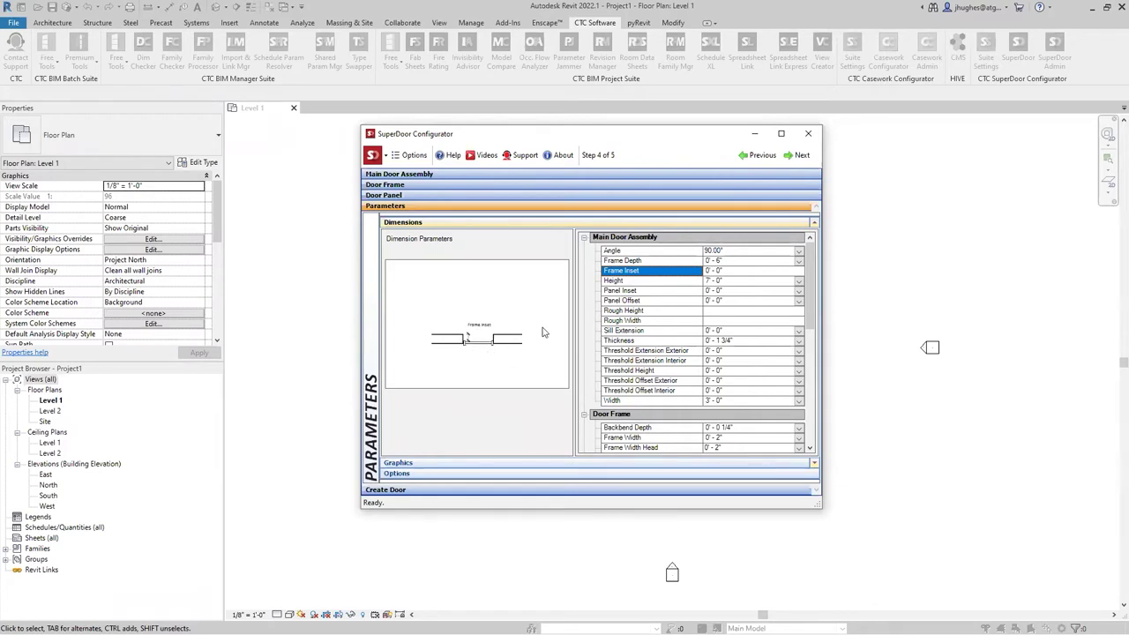
pyautogui.click(624, 282)
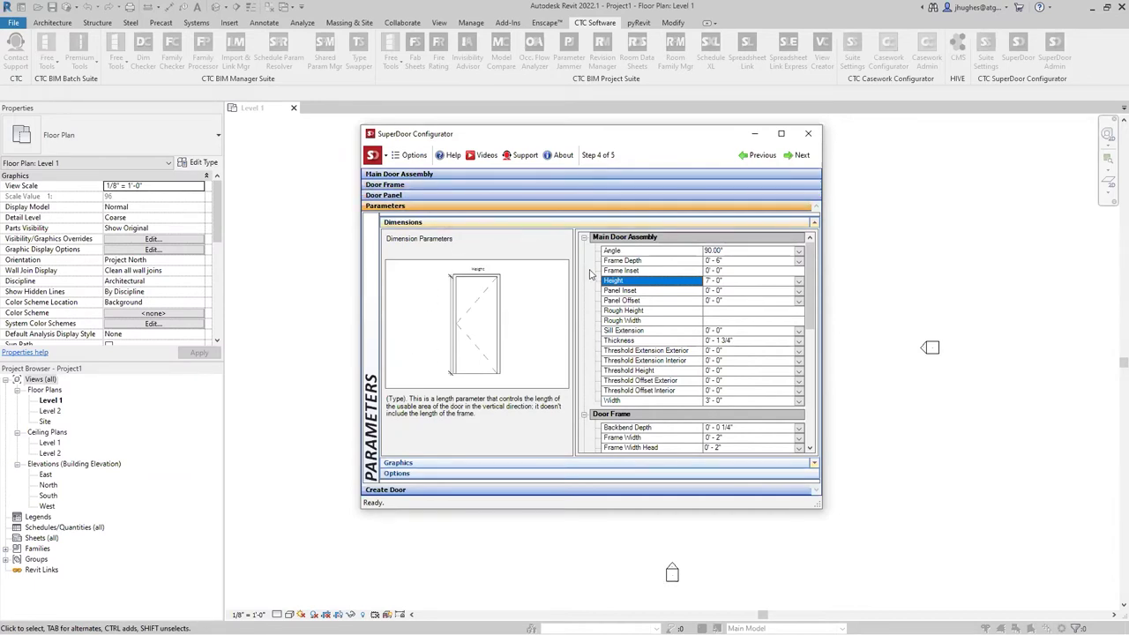
pyautogui.scroll(-2, 633, 313)
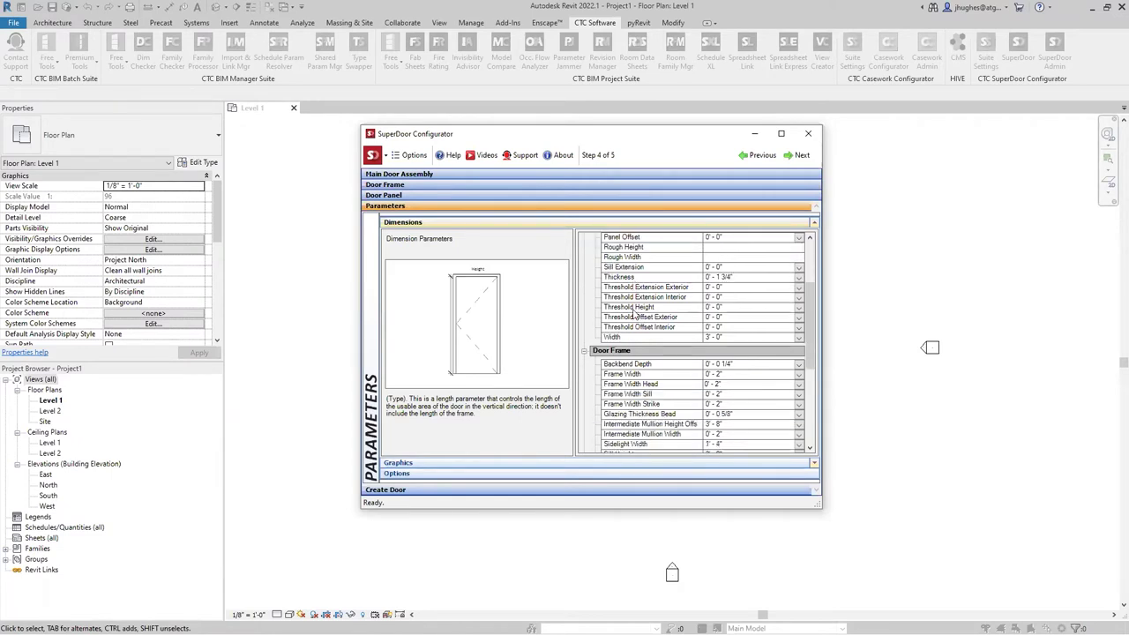
pyautogui.scroll(-3, 633, 313)
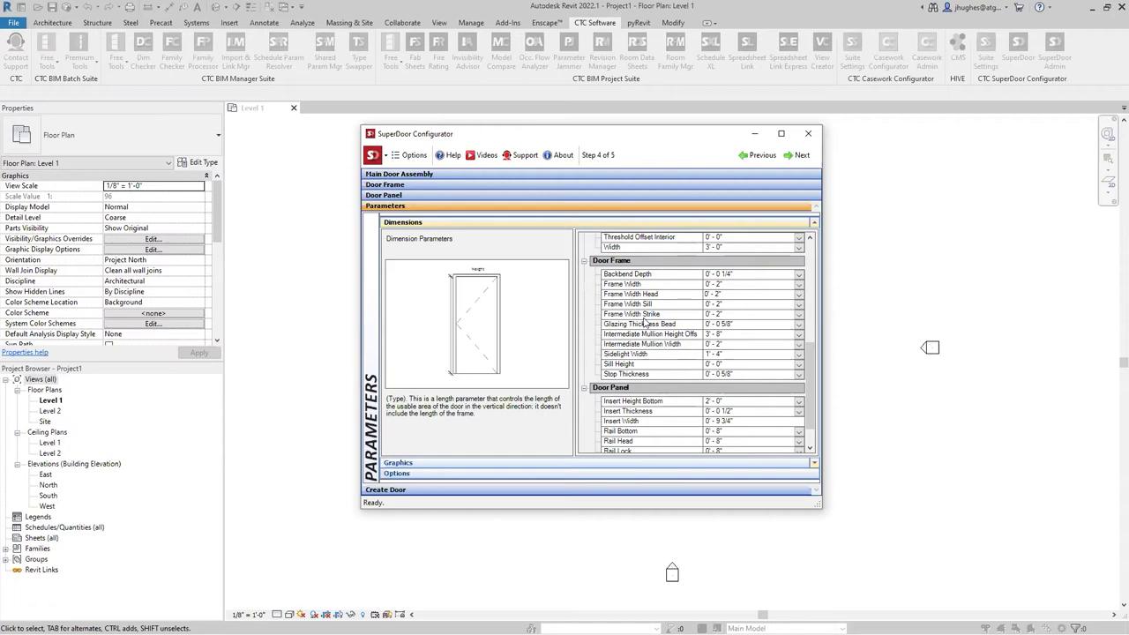
# Examine the remaining dimension parameters and the graphics parameters, including the materials available for Frame Finish.
pyautogui.scroll(-1, 649, 335)
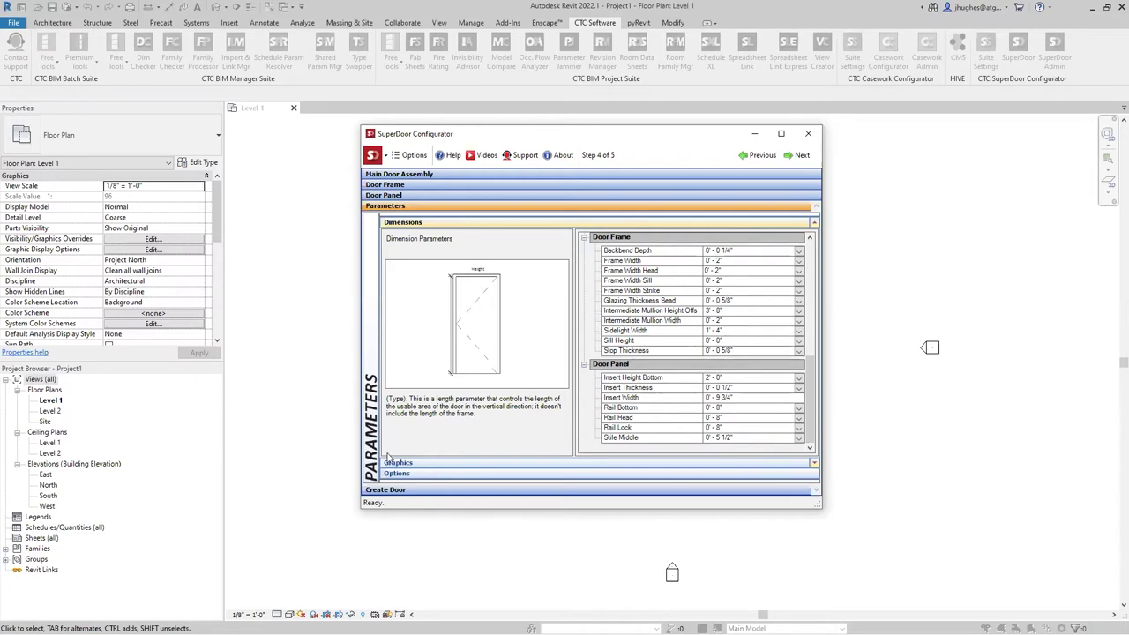
pyautogui.click(418, 463)
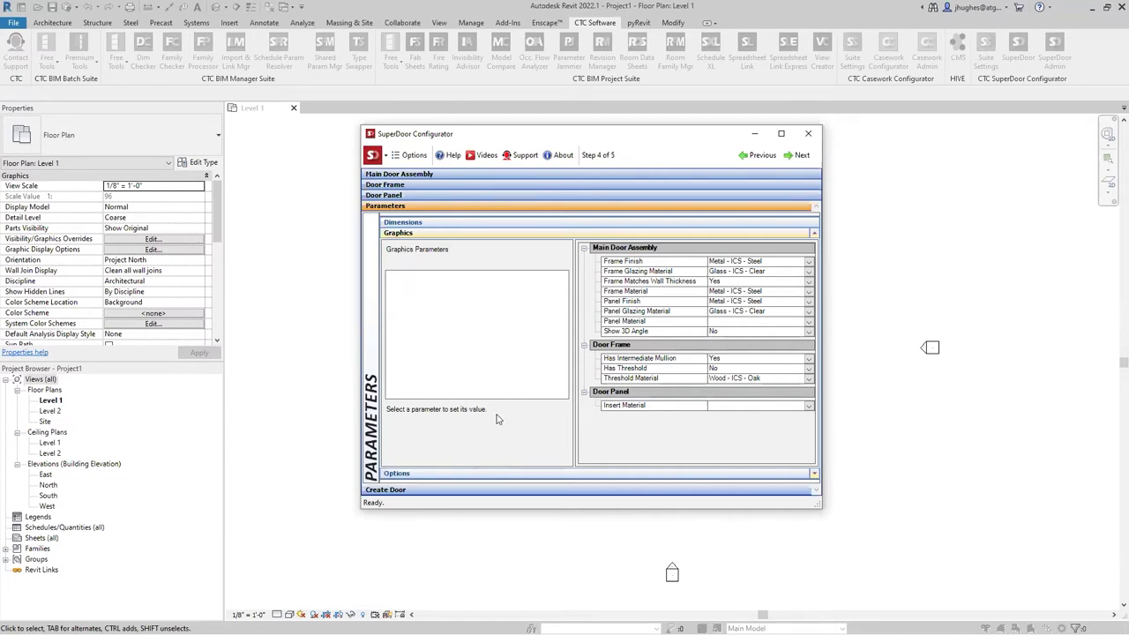
pyautogui.click(807, 263)
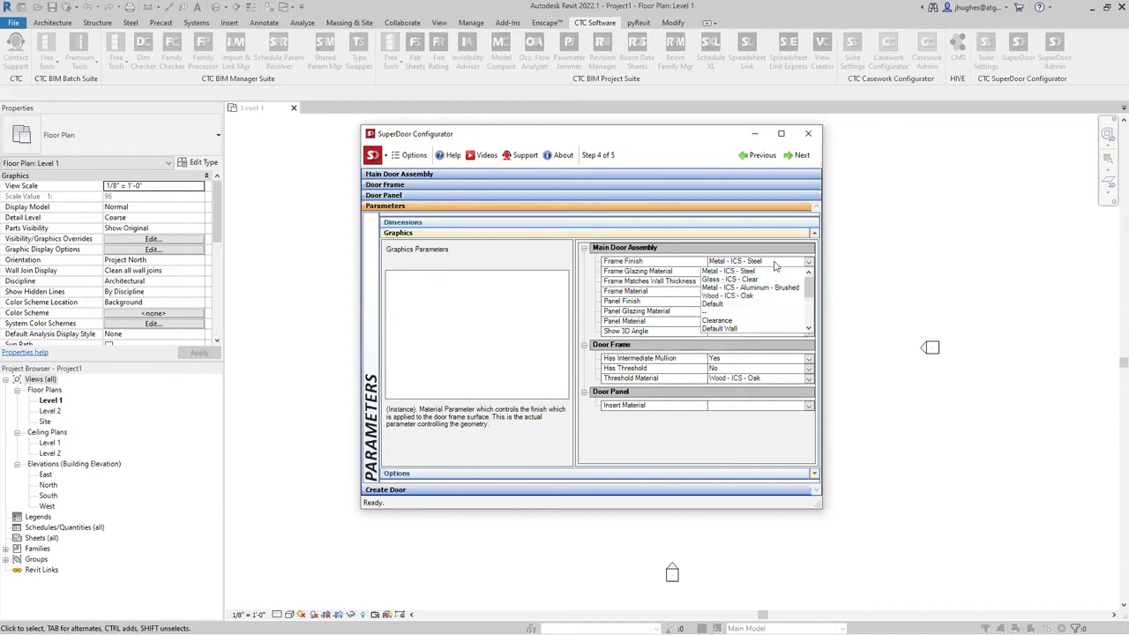
pyautogui.click(808, 263)
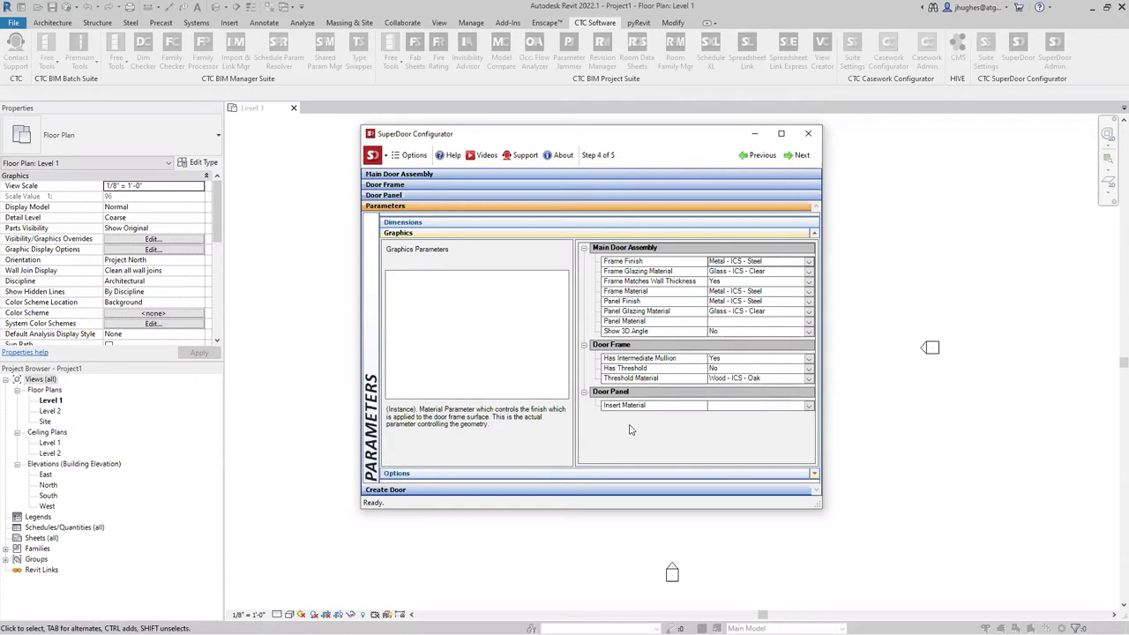
# In the door's other options, set Pull Side Clearance to ADA Clearance - Pull Side : Latch Side Approach - No Closer.
pyautogui.click(532, 474)
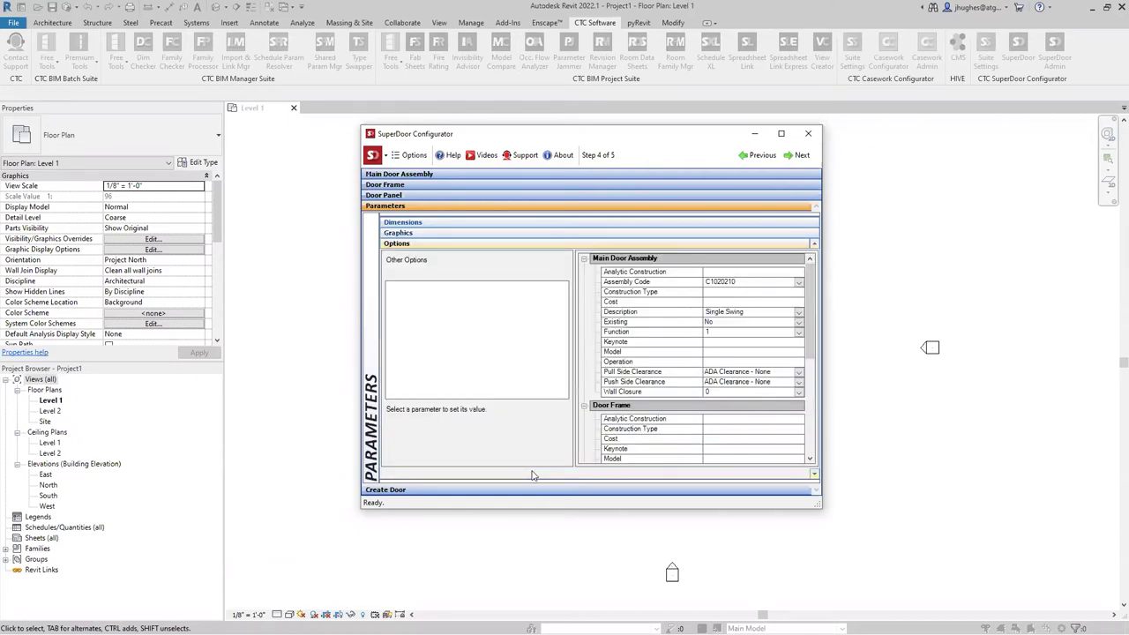
pyautogui.click(715, 375)
pyautogui.click(710, 375)
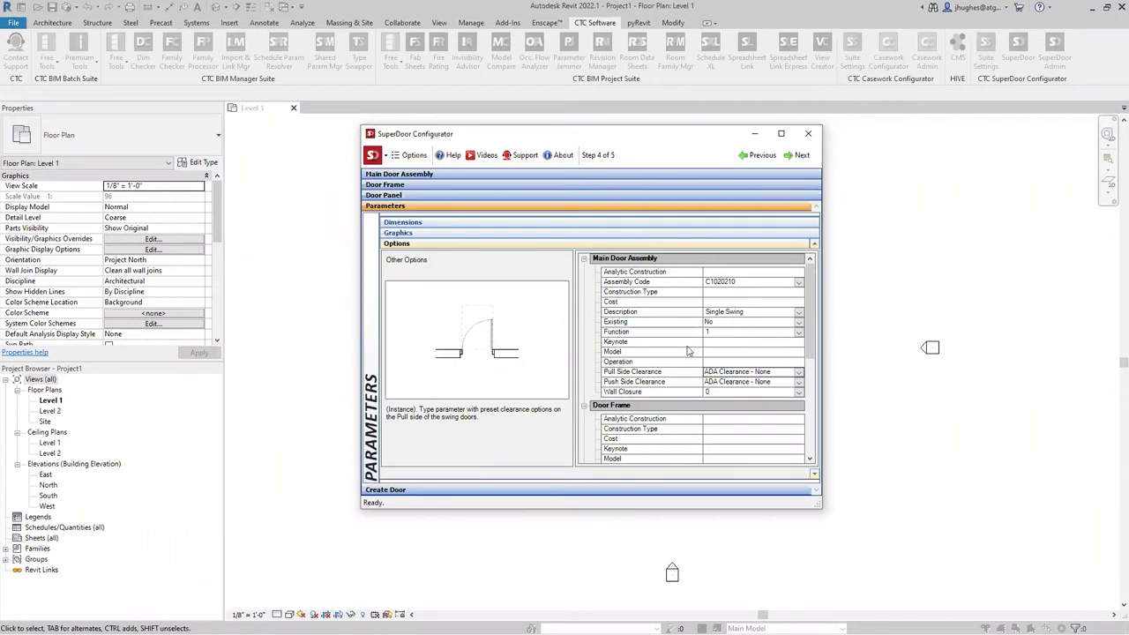
pyautogui.click(798, 372)
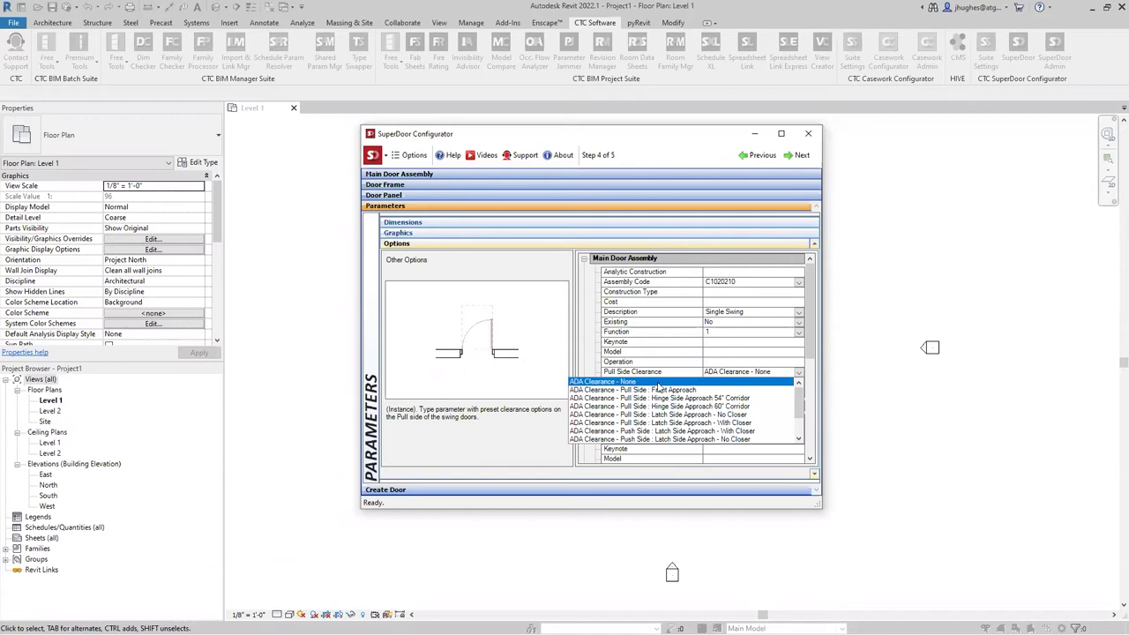
pyautogui.scroll(-4, 658, 387)
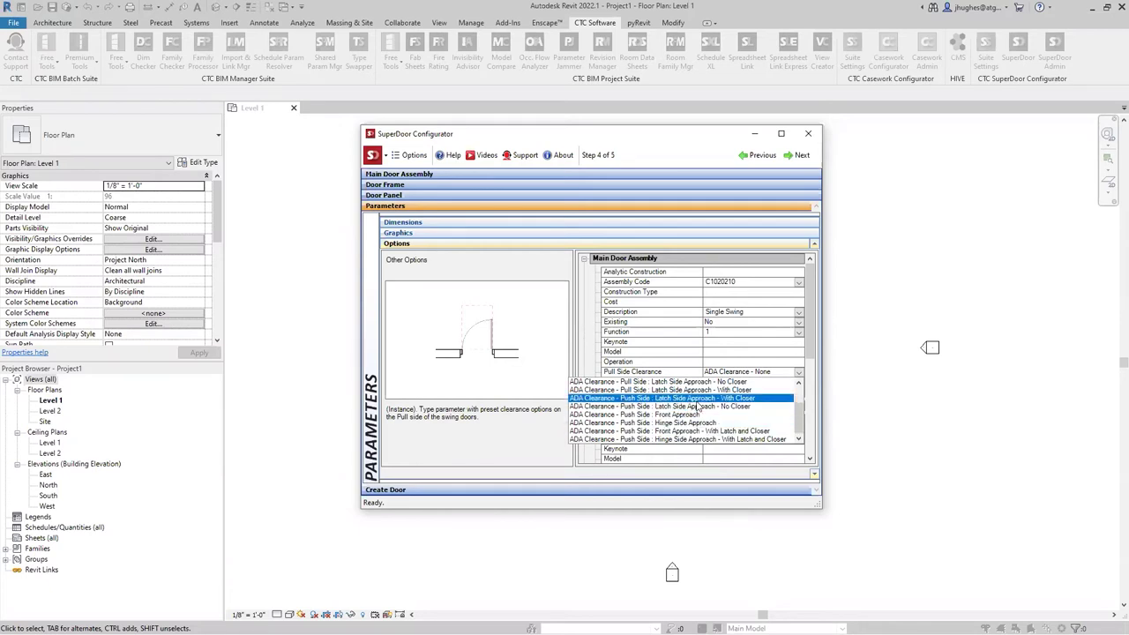
pyautogui.scroll(4, 701, 408)
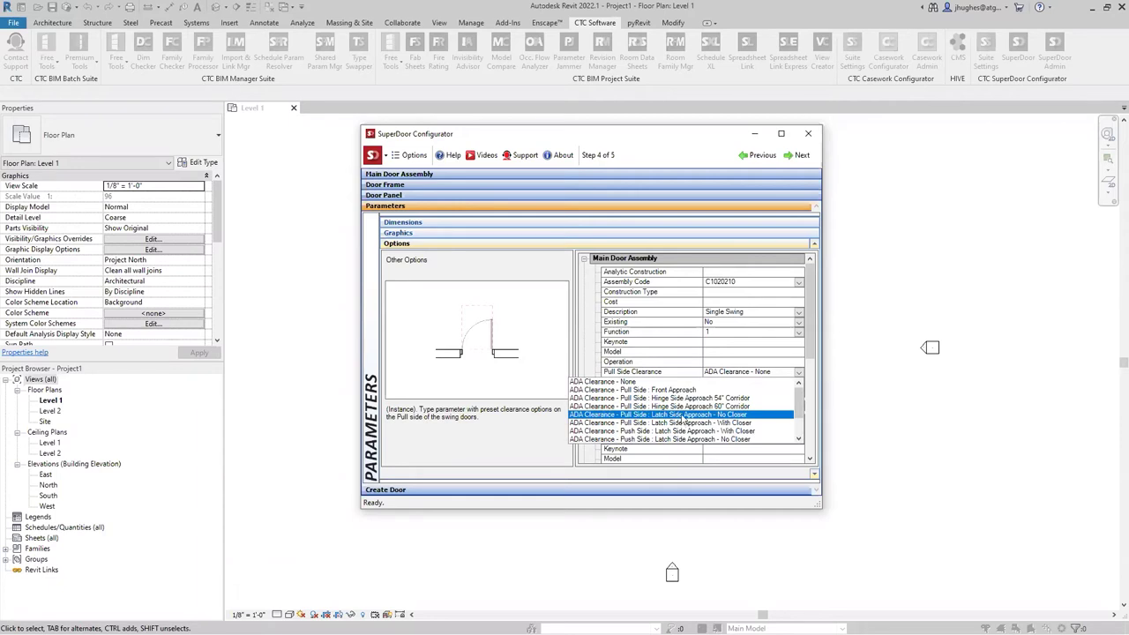
pyautogui.click(677, 414)
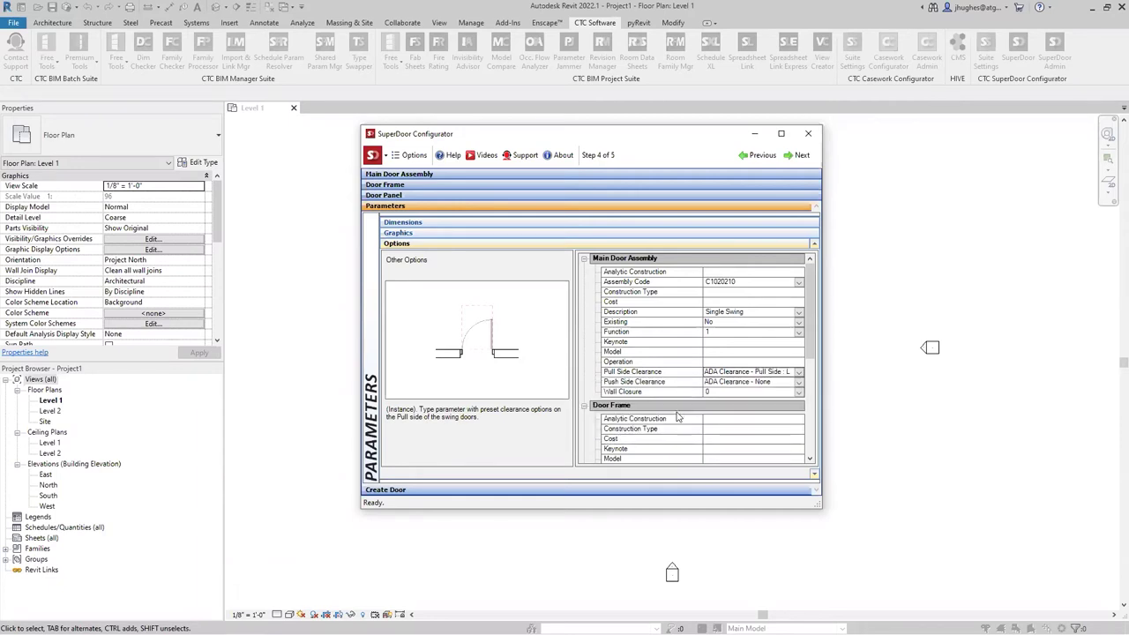
# Set the main door assembly's Push Side Clearance to ADA Clearance - Push Side : Hinge Side Approach.
pyautogui.click(798, 382)
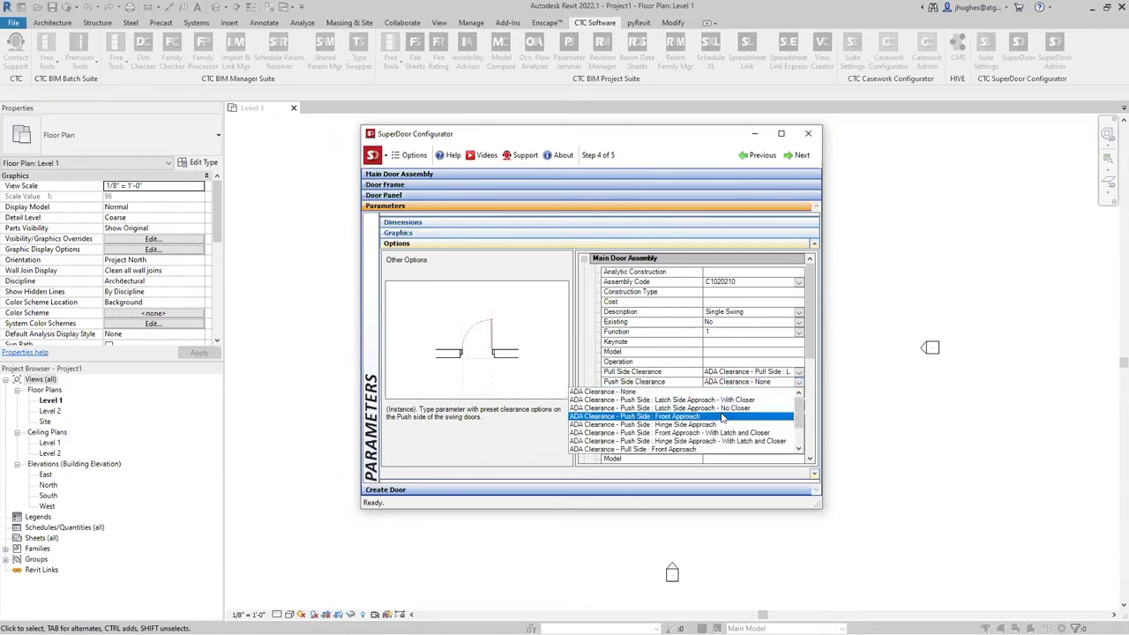
pyautogui.scroll(-1, 721, 416)
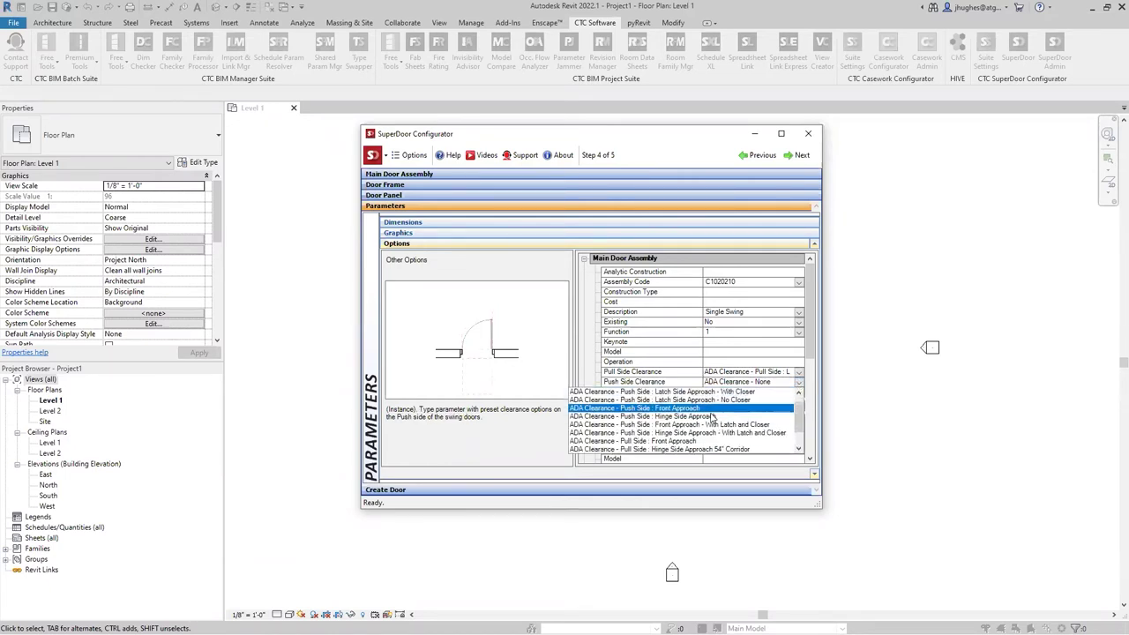
pyautogui.click(676, 417)
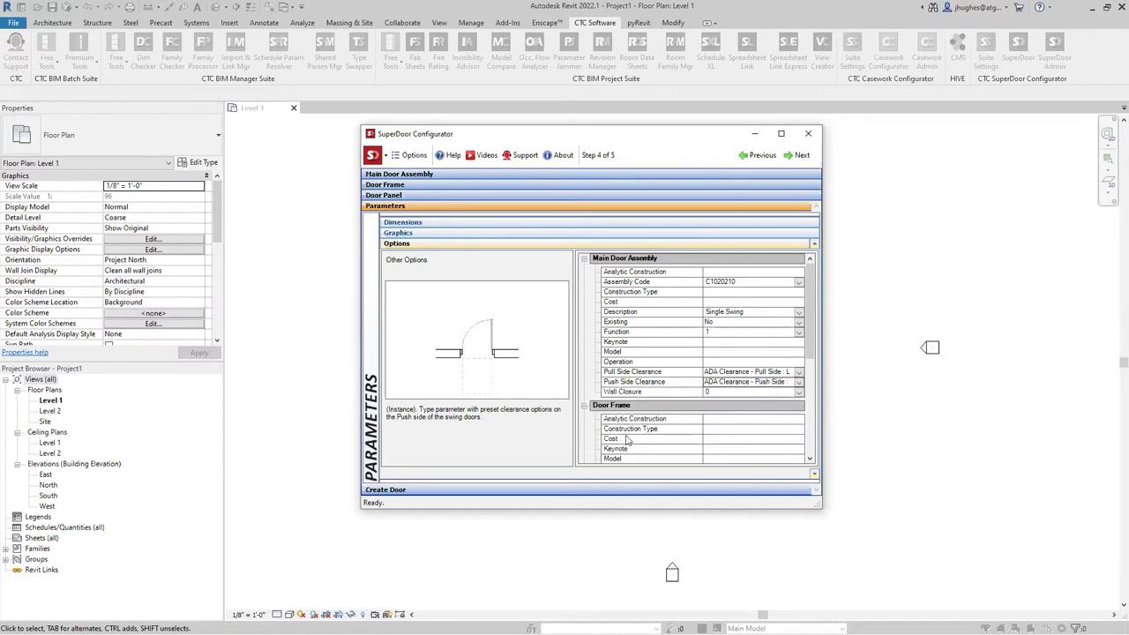
# Review the remaining door frame and door panel options, and proceed to the final door creation settings.
pyautogui.scroll(-4, 798, 429)
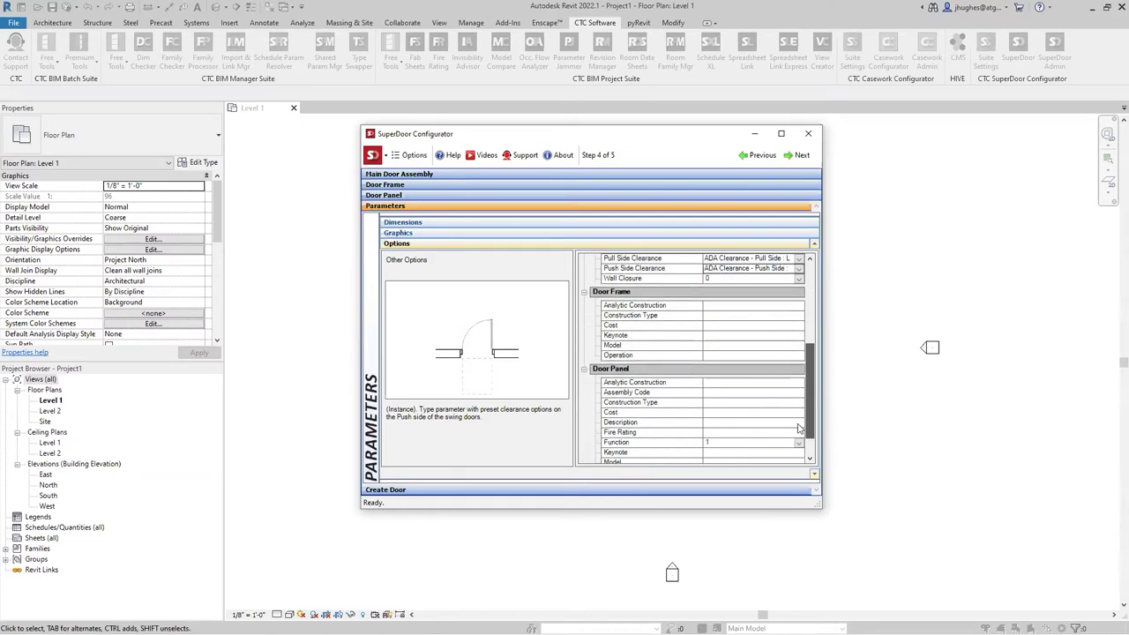
pyautogui.scroll(-1, 798, 429)
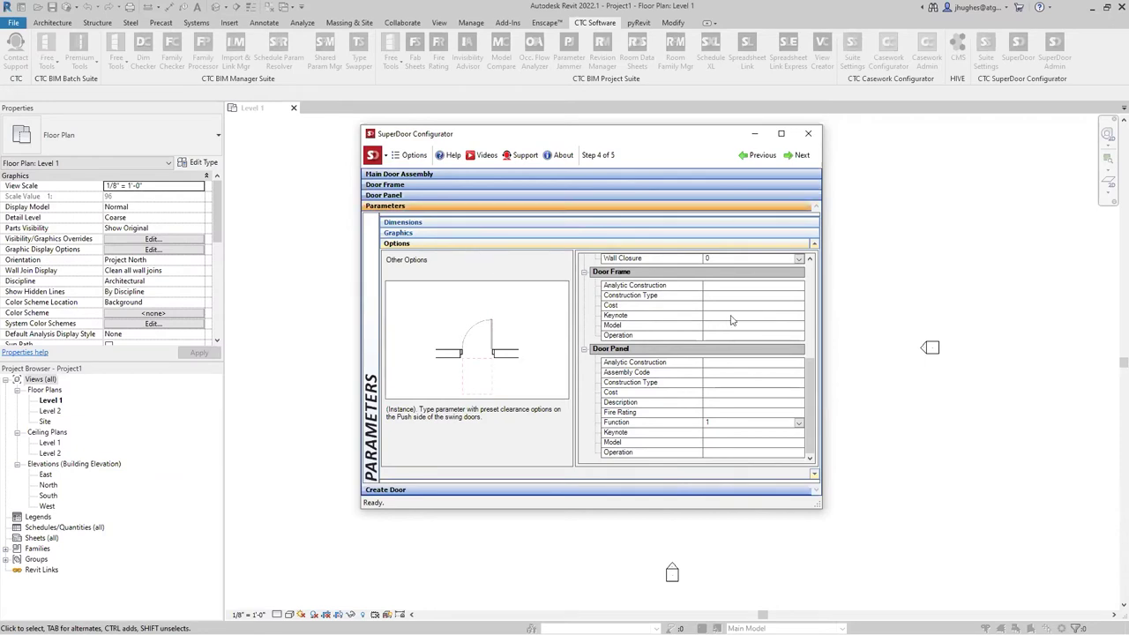
pyautogui.click(815, 281)
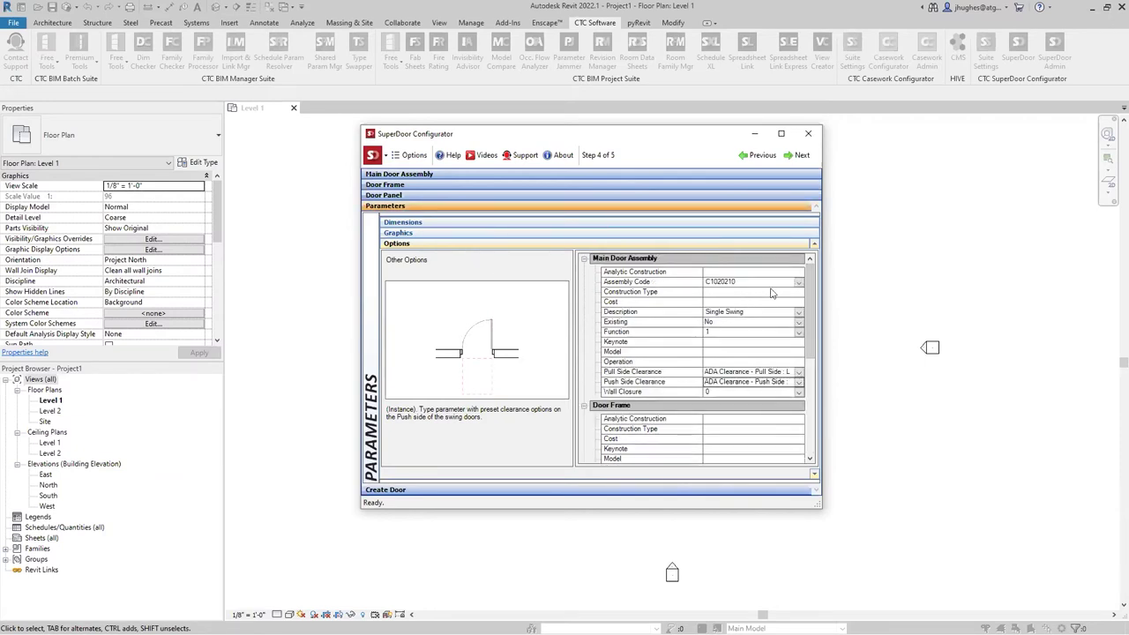
pyautogui.click(421, 491)
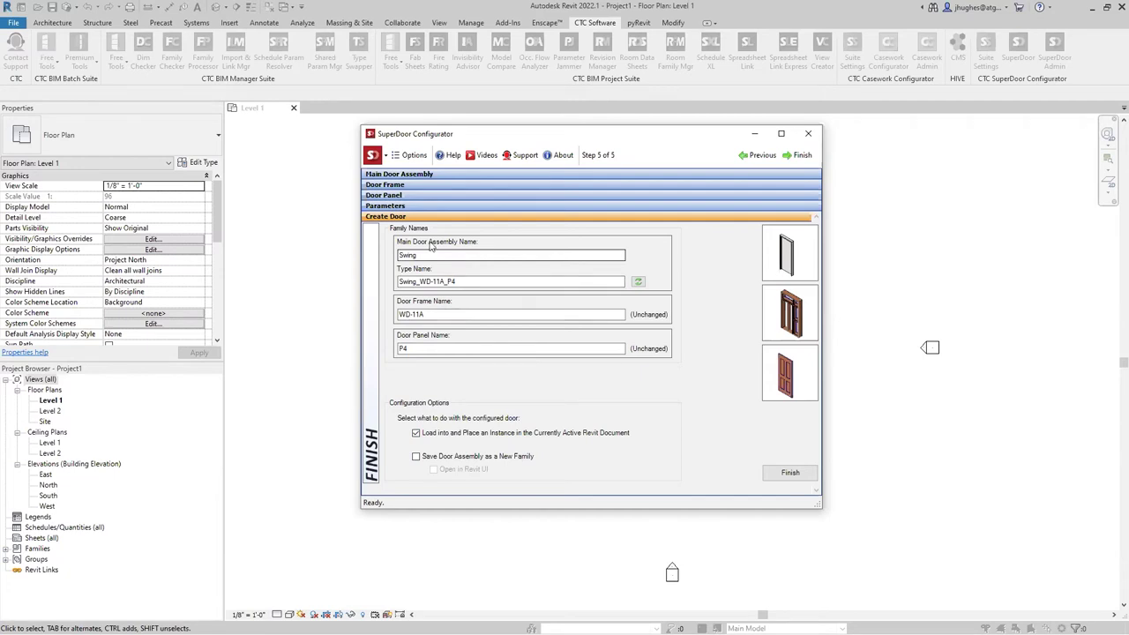
# Examine the family names for the configured door: the main assembly name, type name and door frame name.
pyautogui.click(423, 253)
pyautogui.doubleClick(424, 254)
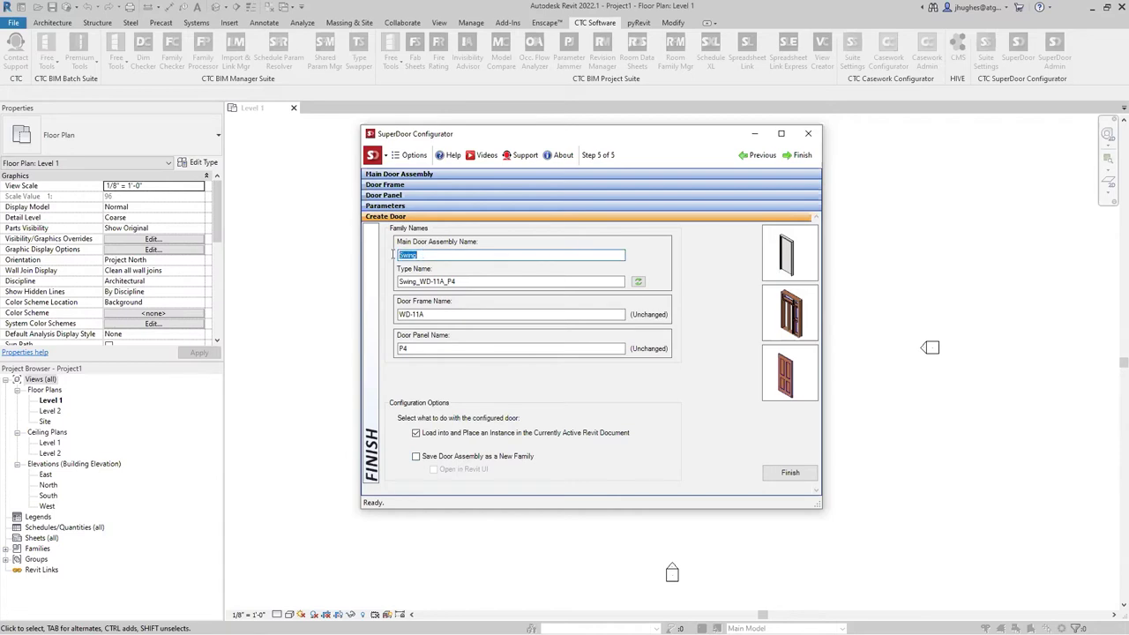
pyautogui.moveTo(455, 282); pyautogui.dragTo(400, 281)
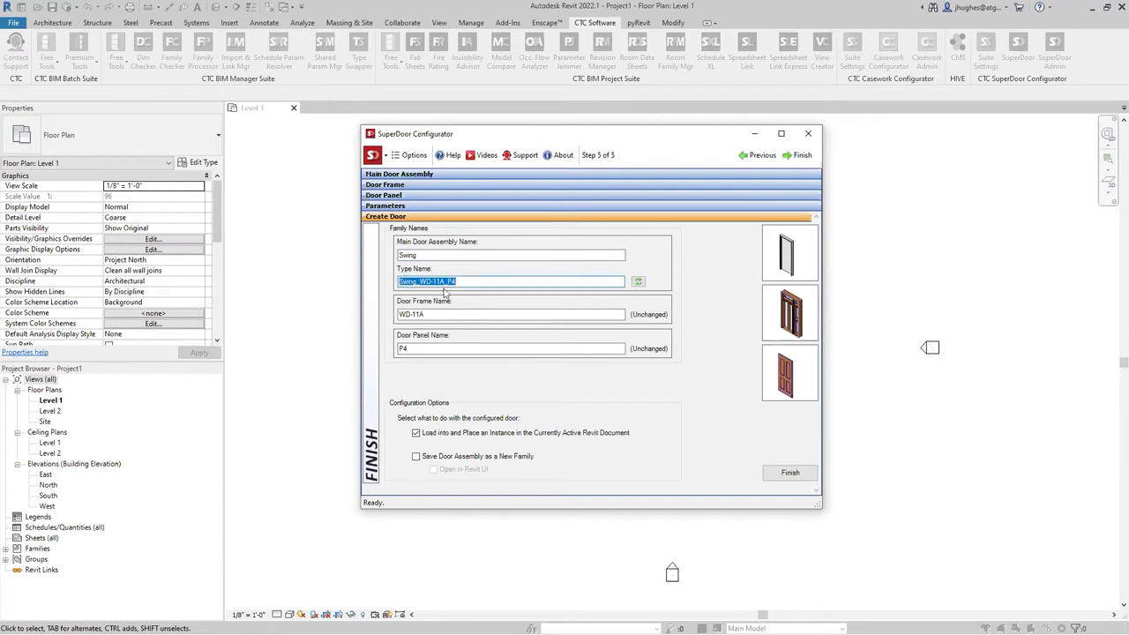
pyautogui.click(436, 255)
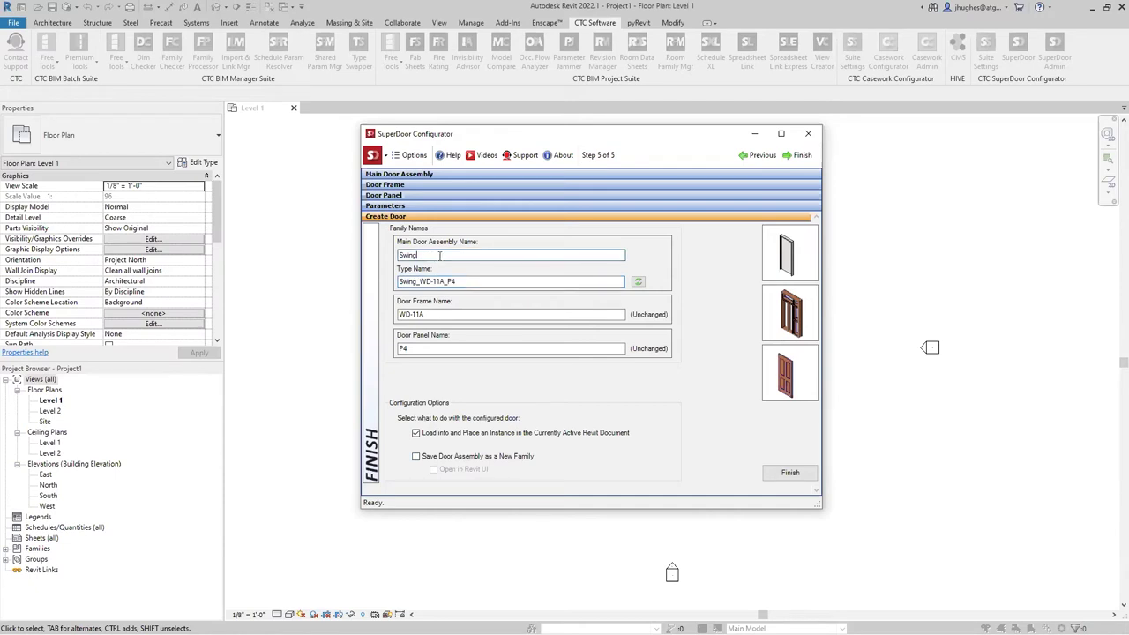
pyautogui.click(422, 282)
pyautogui.moveTo(421, 282); pyautogui.dragTo(388, 283)
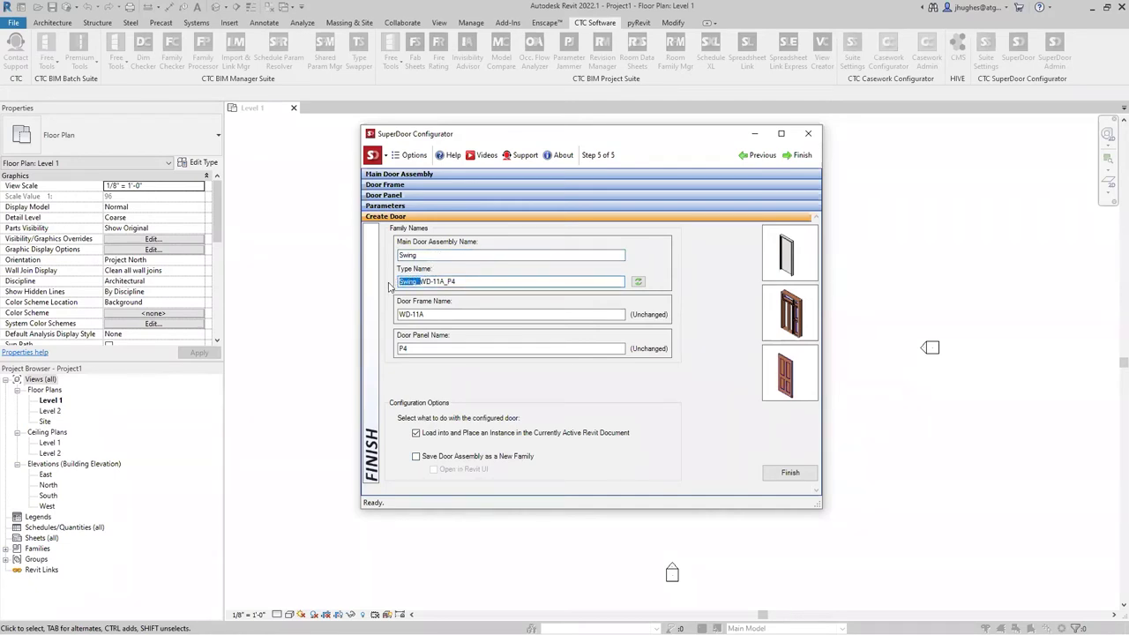
pyautogui.click(414, 281)
pyautogui.moveTo(420, 281); pyautogui.dragTo(467, 283)
pyautogui.click(466, 282)
pyautogui.click(416, 315)
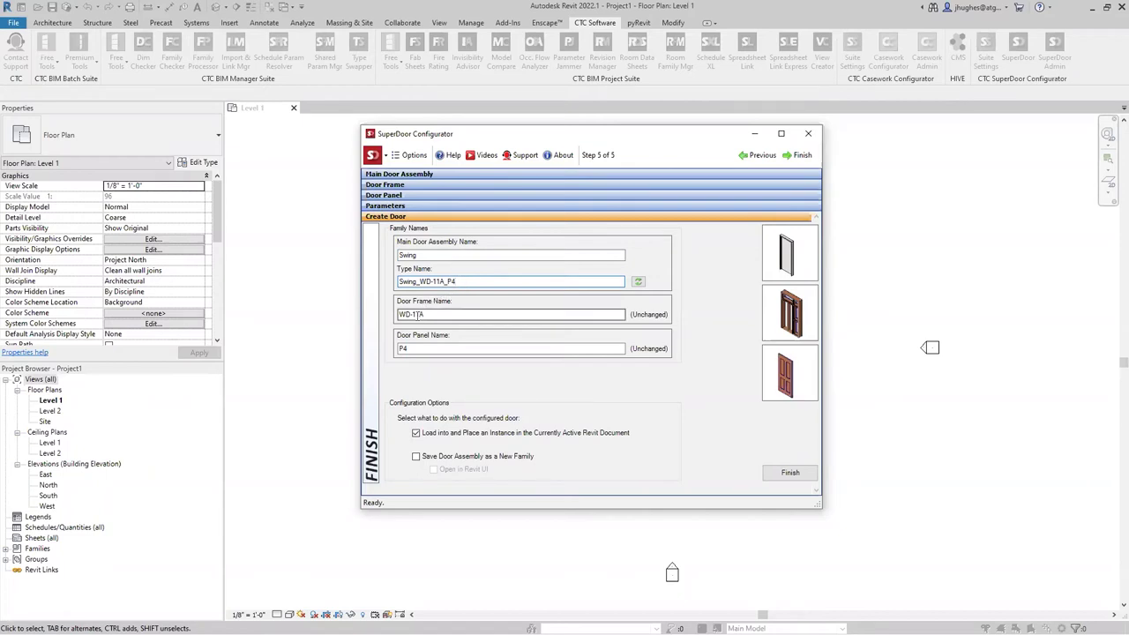
pyautogui.moveTo(416, 315); pyautogui.dragTo(430, 314)
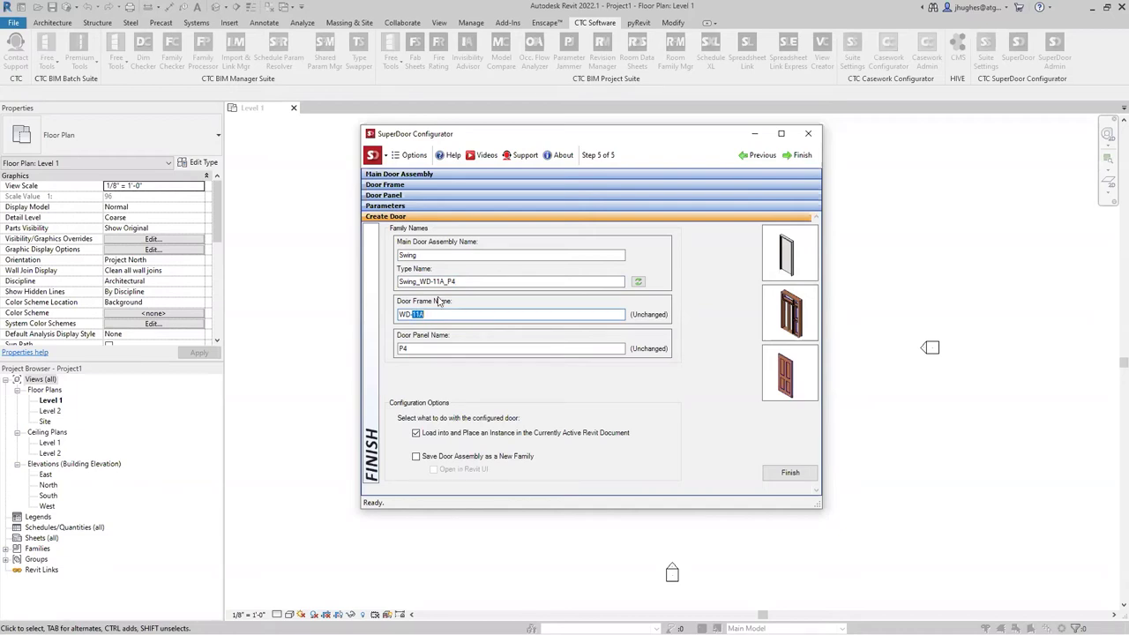
pyautogui.click(462, 281)
pyautogui.doubleClick(461, 281)
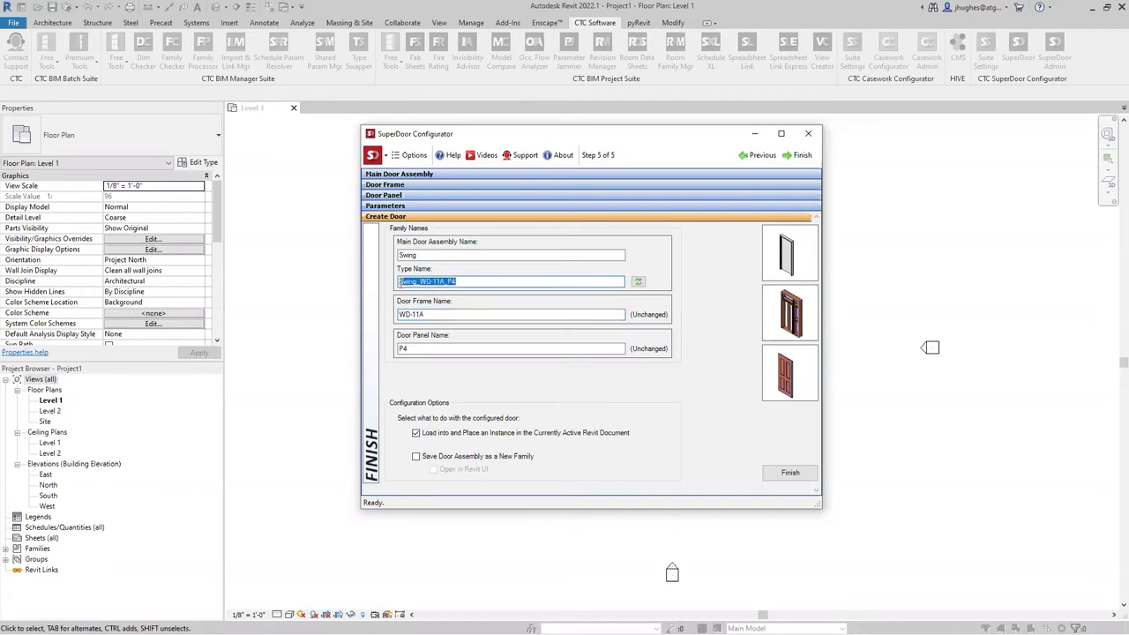
pyautogui.click(425, 255)
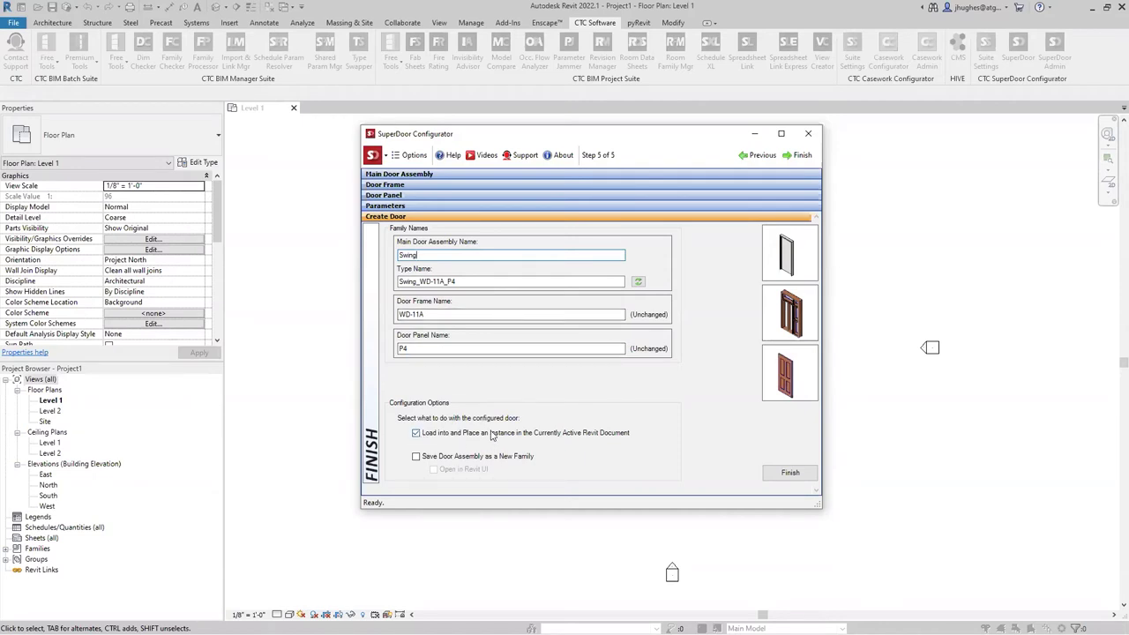
# Finish the configuration and place the Swing_WD-11A_P4 door near the middle of the building's upper wall, dismissing the save reminder.
pyautogui.click(789, 473)
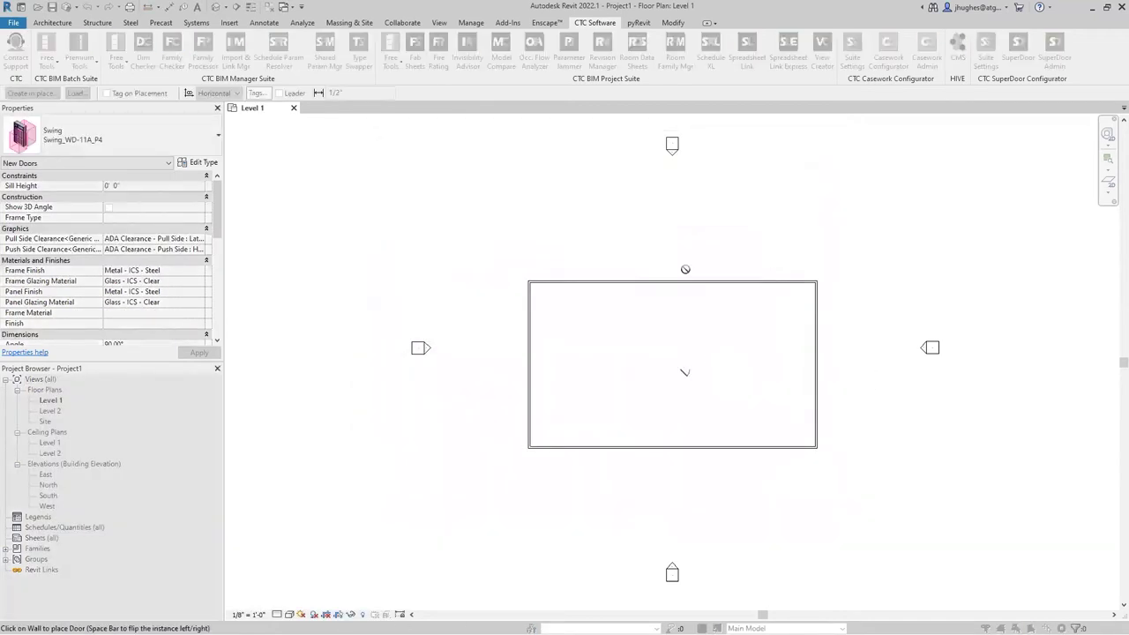
pyautogui.scroll(3, 679, 286)
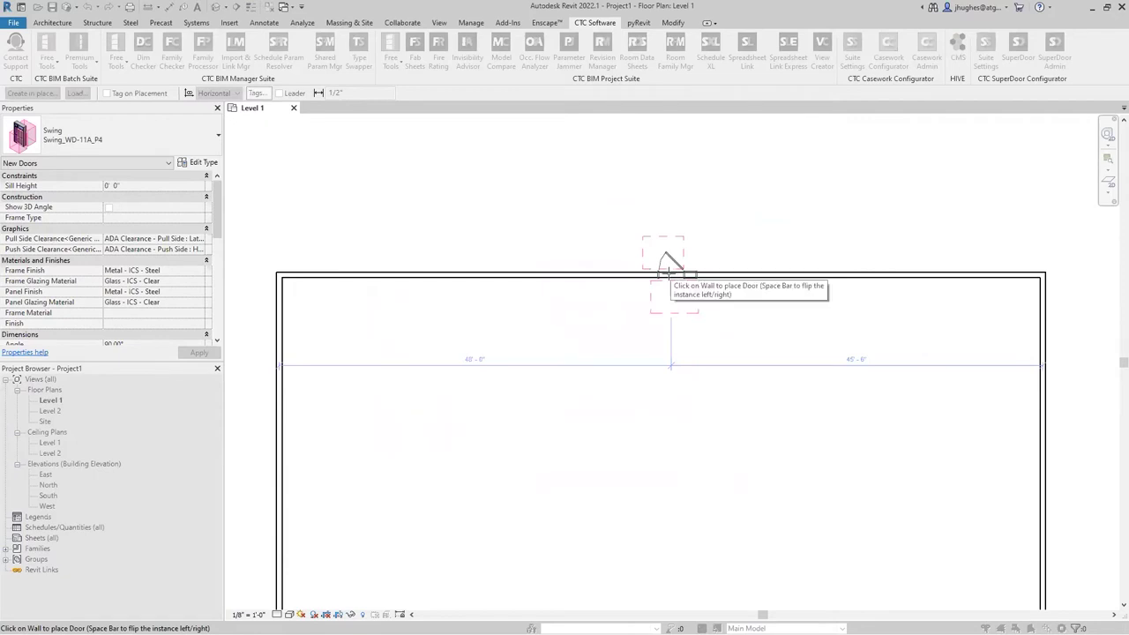
pyautogui.click(662, 274)
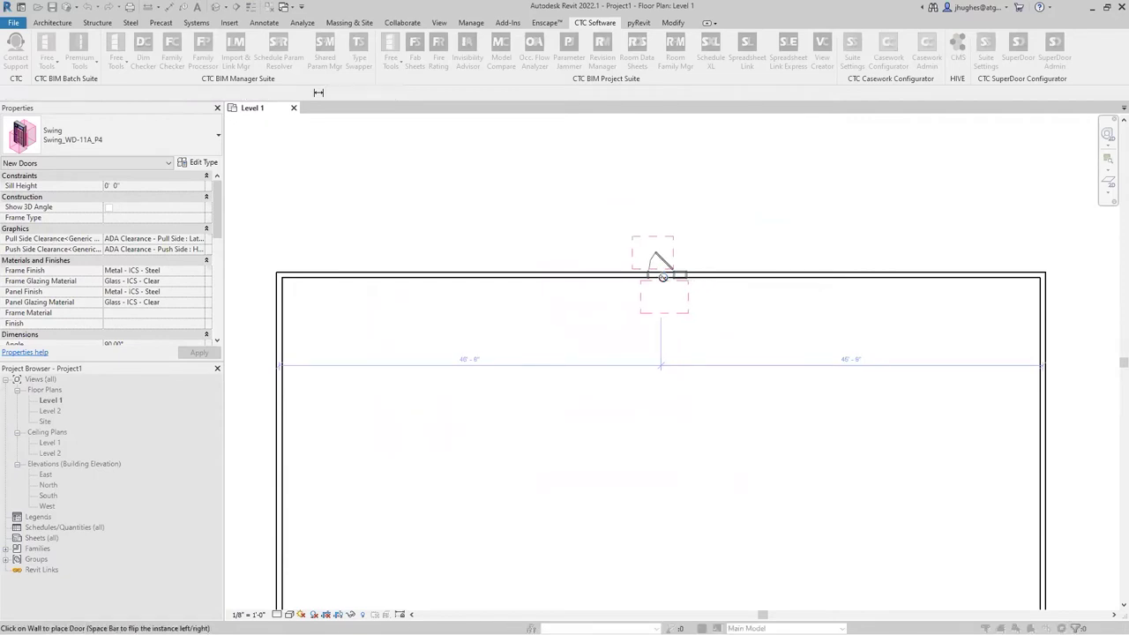
pyautogui.scroll(6, 662, 277)
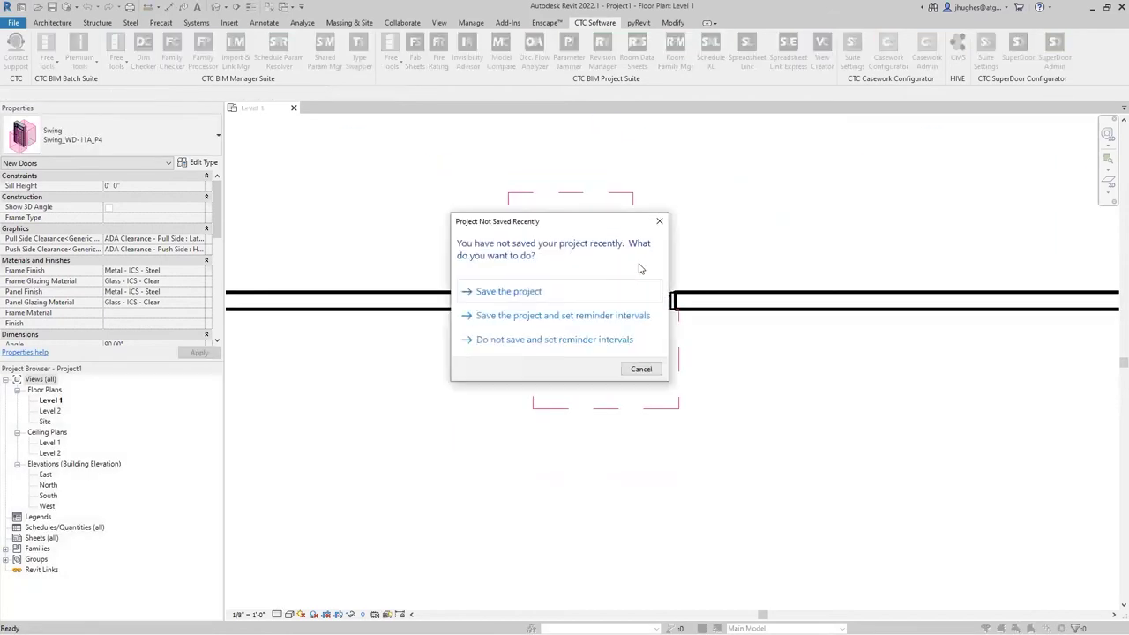
pyautogui.press('Escape')
pyautogui.press('Escape')
pyautogui.click(633, 242)
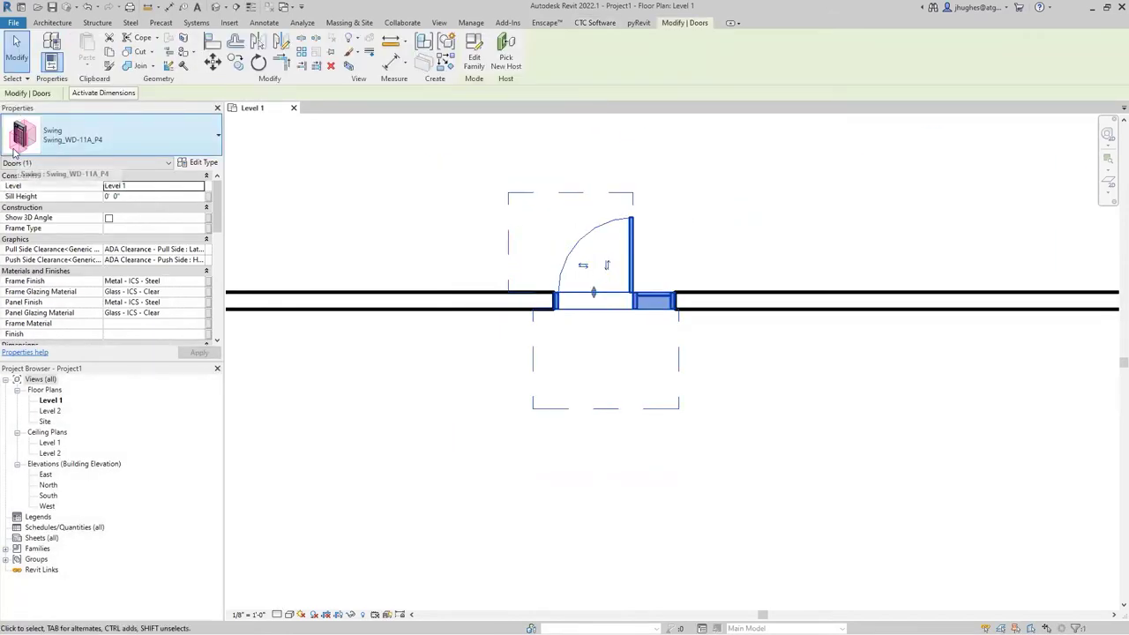
pyautogui.press('Escape')
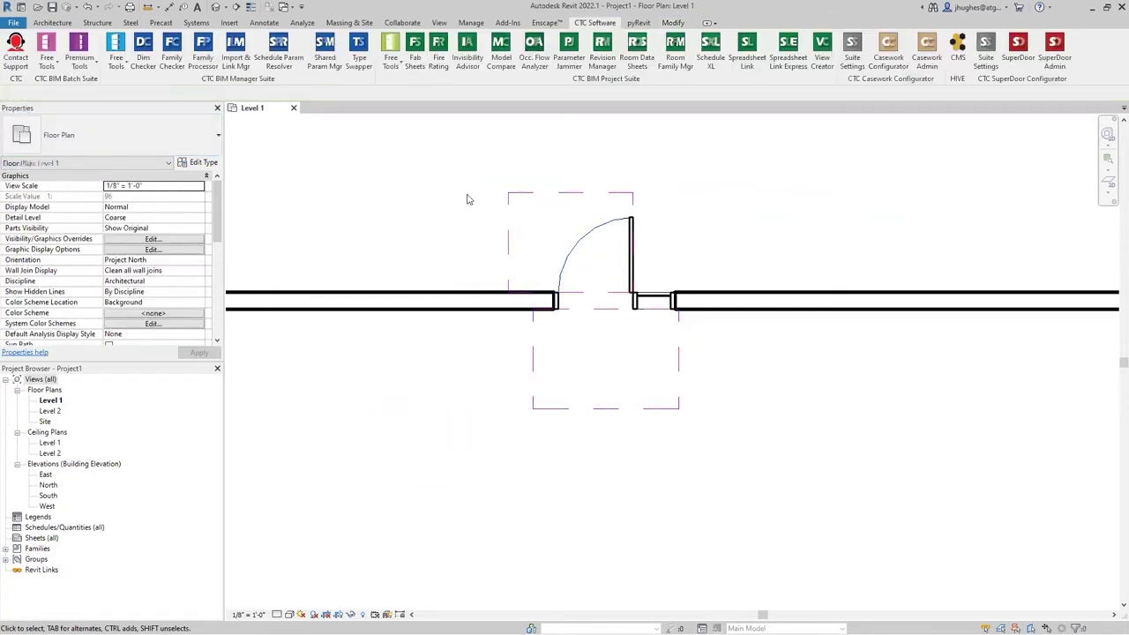
# Open the default 3D view and inspect the placed door, its sidelight, transom and clearance volumes from the other side of the wall.
pyautogui.click(216, 8)
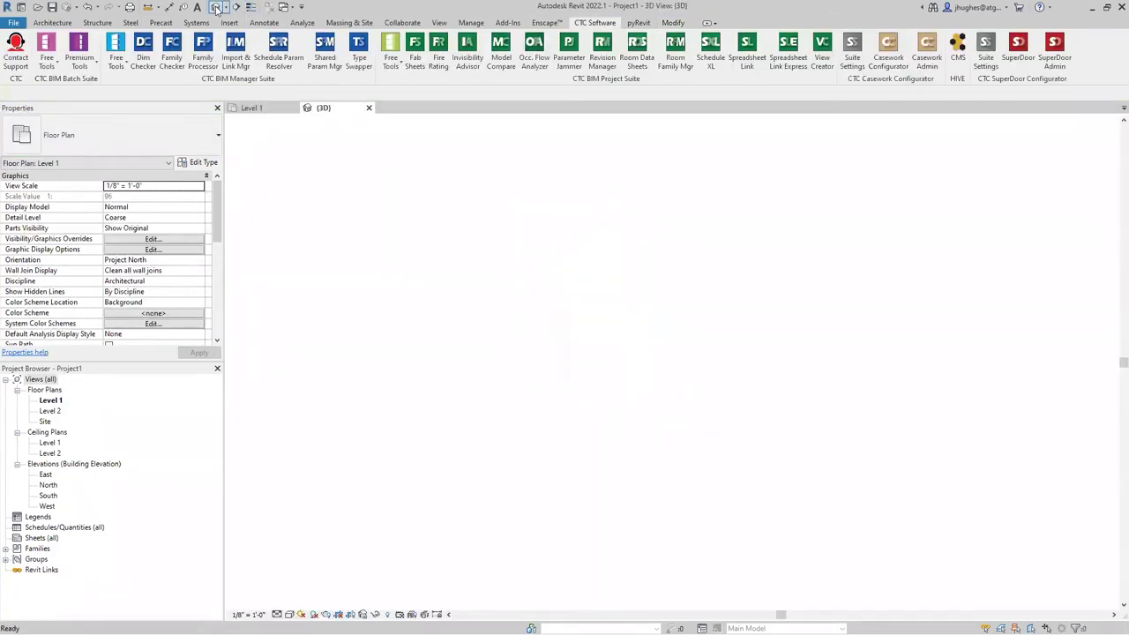
pyautogui.scroll(5, 725, 326)
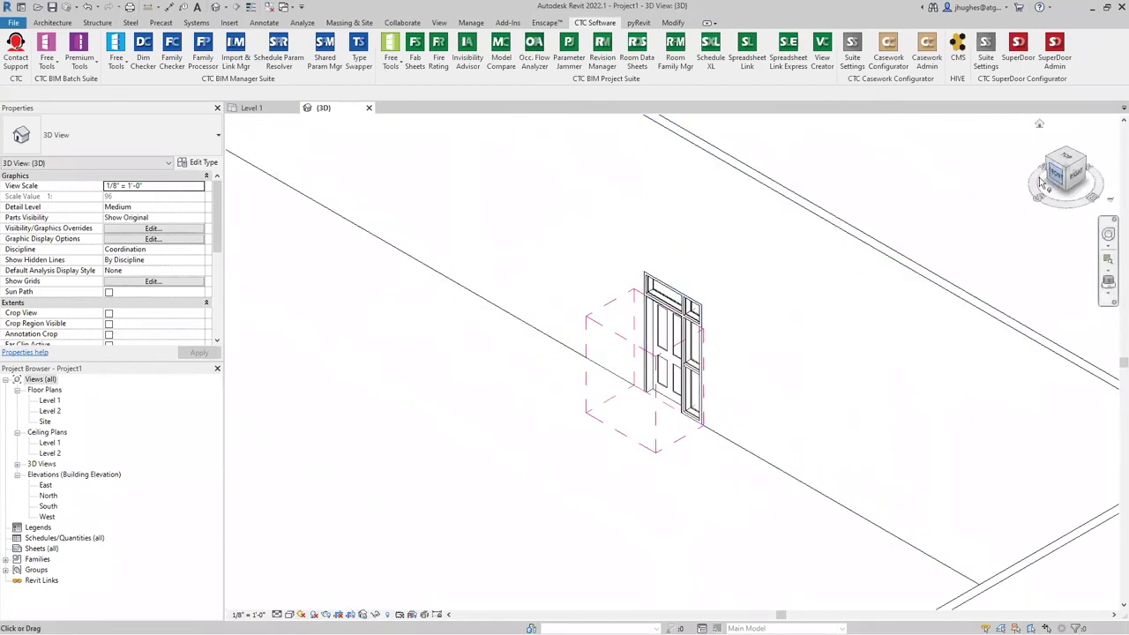
pyautogui.keyDown('shift'); pyautogui.moveTo(852, 383); pyautogui.dragTo(644, 269, button='middle'); pyautogui.keyUp('shift')
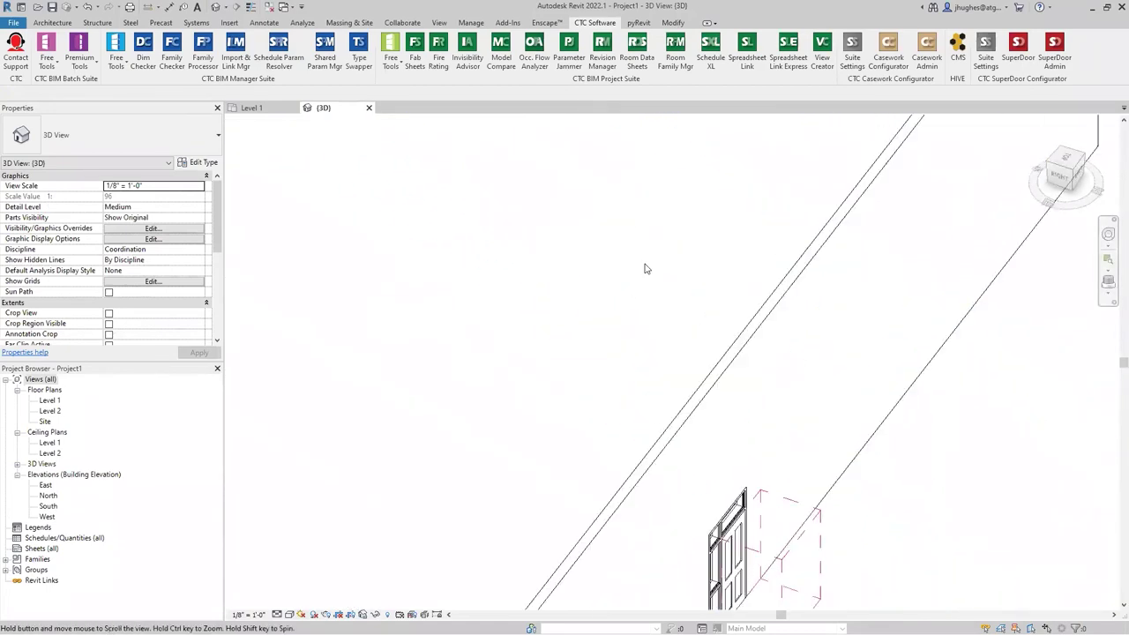
pyautogui.scroll(3, 723, 512)
pyautogui.click(696, 415)
pyautogui.keyDown('shift'); pyautogui.moveTo(746, 516); pyautogui.dragTo(719, 535, button='middle'); pyautogui.keyUp('shift')
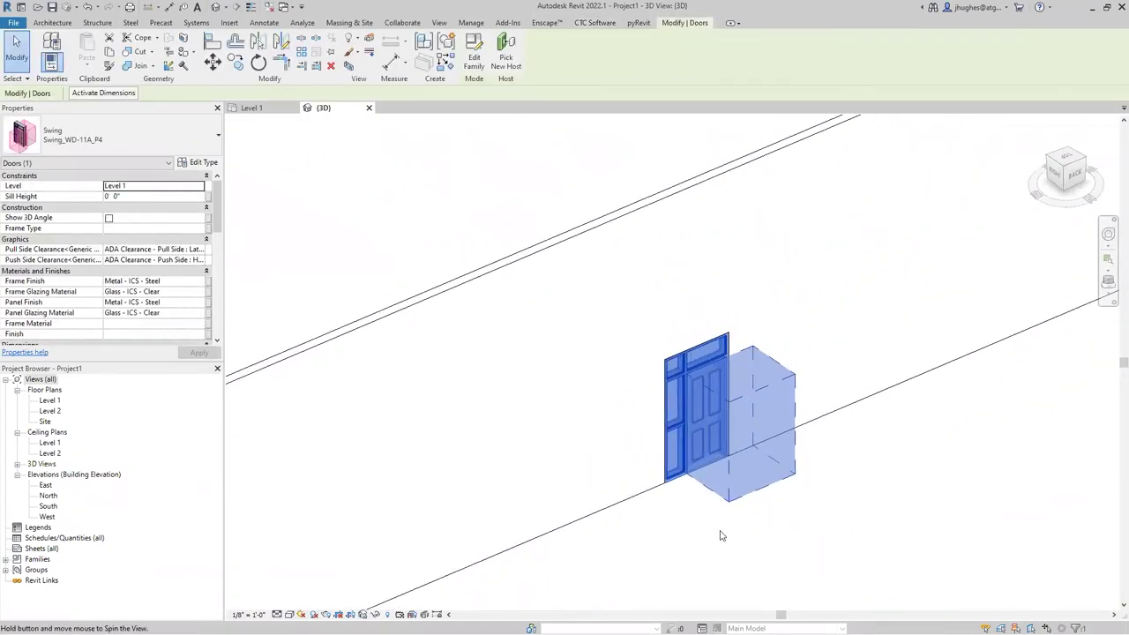
# Examine the placed swing door and its clearance volumes from both sides of the wall, selecting the door to highlight its full extents.
pyautogui.click(732, 540)
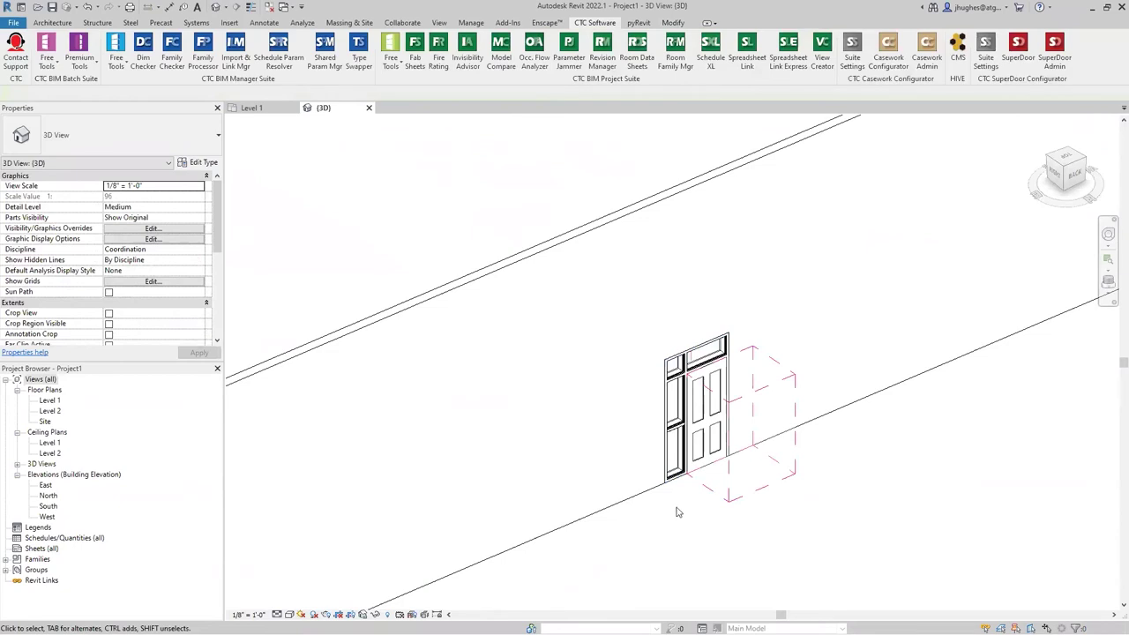
pyautogui.keyDown('shift'); pyautogui.moveTo(650, 524); pyautogui.dragTo(907, 524, button='middle'); pyautogui.keyUp('shift')
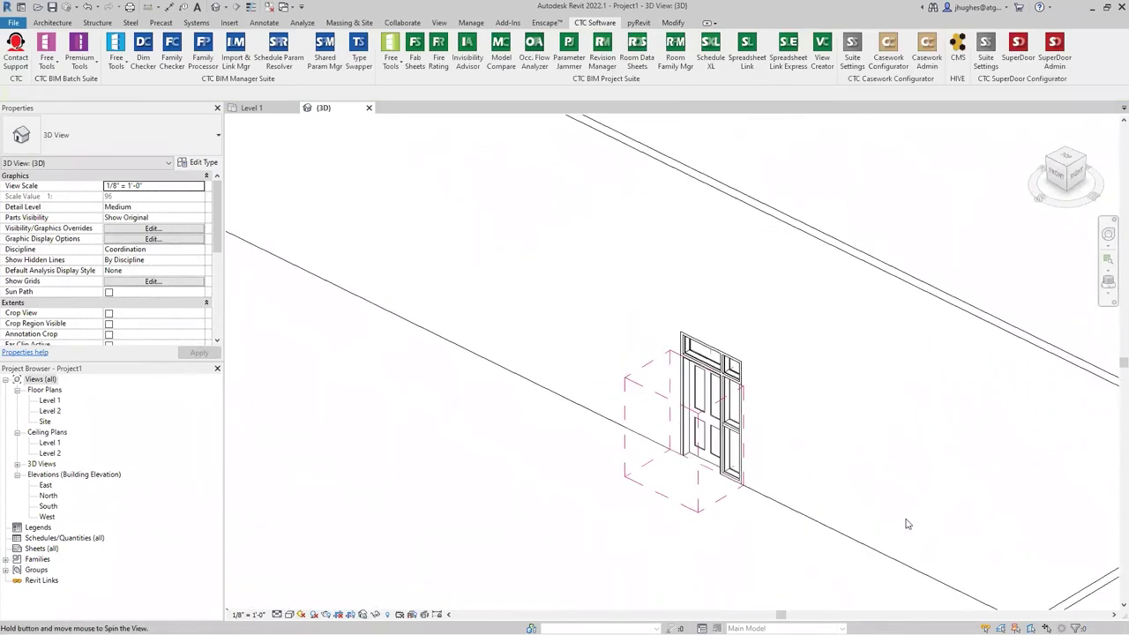
pyautogui.scroll(-5, 907, 524)
pyautogui.scroll(4, 873, 494)
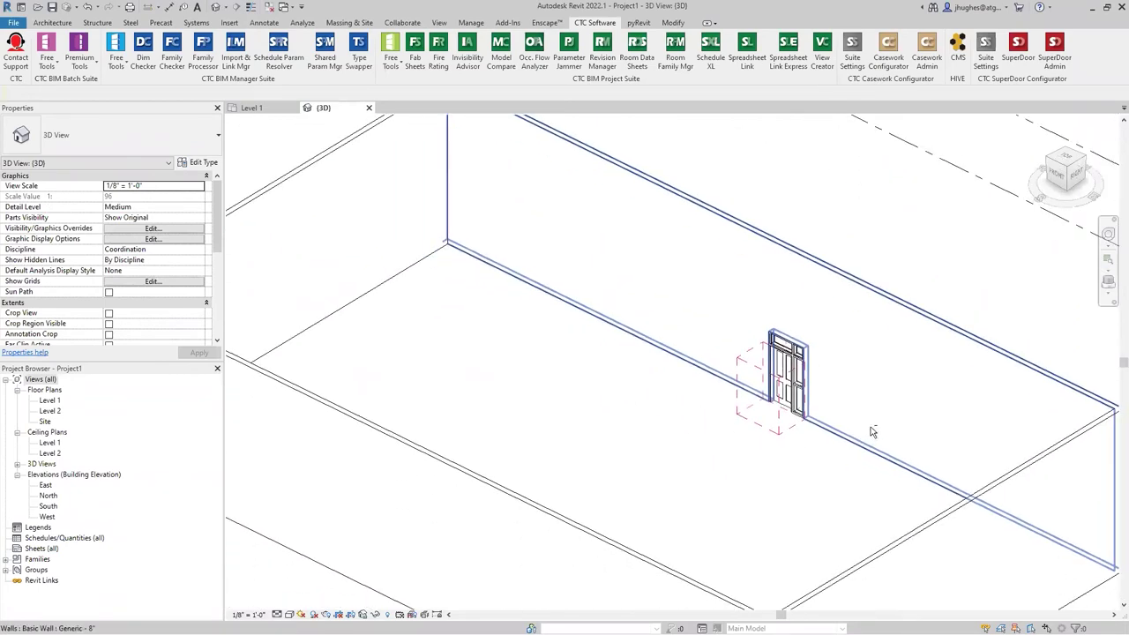
pyautogui.keyDown('shift'); pyautogui.moveTo(860, 430); pyautogui.dragTo(856, 404, button='middle'); pyautogui.keyUp('shift')
pyautogui.scroll(3, 855, 404)
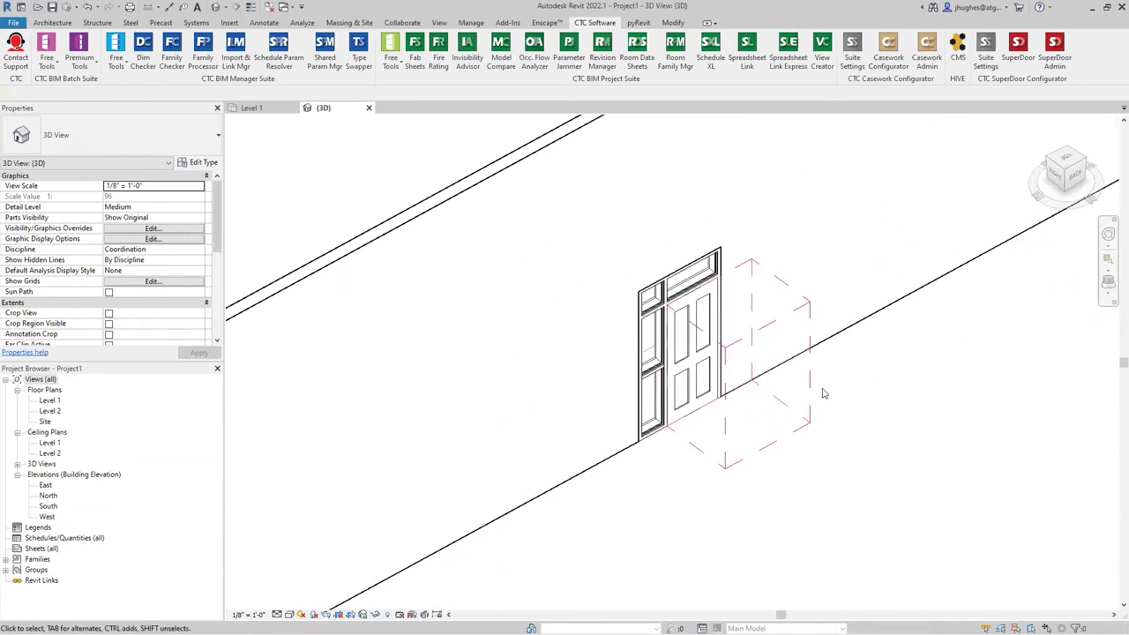
pyautogui.scroll(3, 679, 383)
pyautogui.click(675, 382)
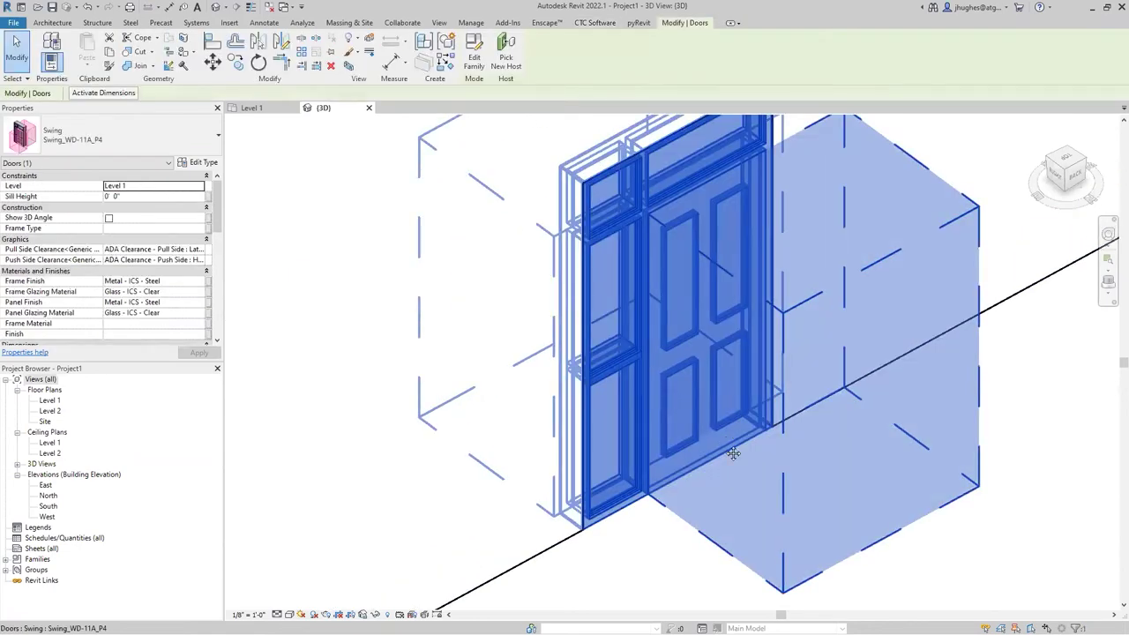
pyautogui.scroll(2, 697, 406)
pyautogui.keyDown('shift'); pyautogui.moveTo(697, 406); pyautogui.dragTo(718, 409, button='middle'); pyautogui.keyUp('shift')
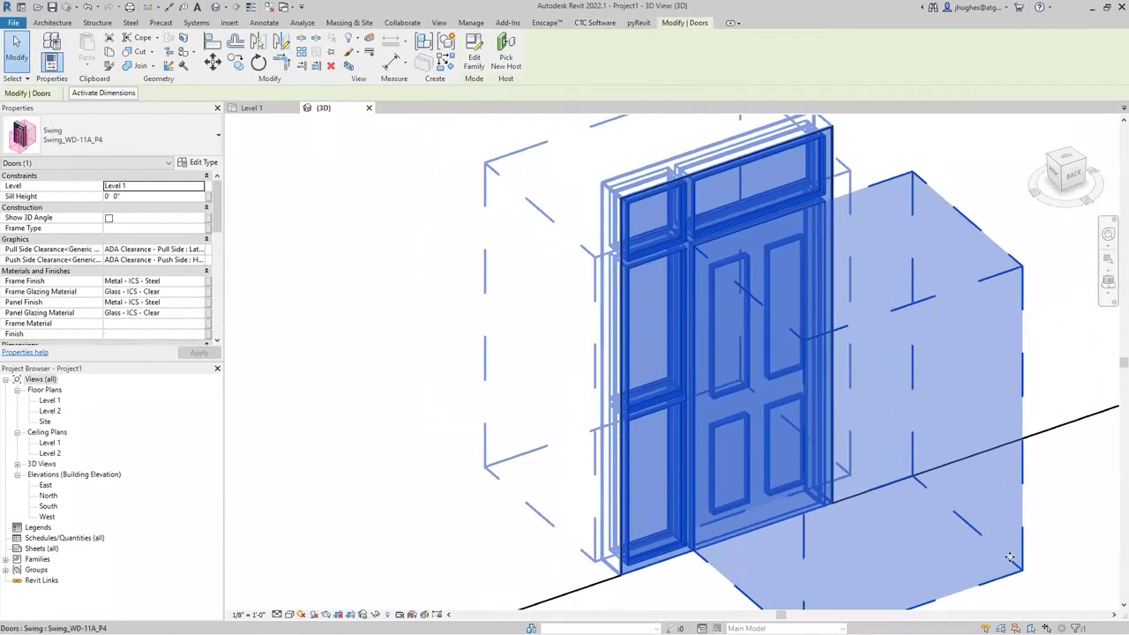
# Inspect the door's sidelight, transom, panel and clearance box up close and within the whole building, from the front and back.
pyautogui.click(1063, 501)
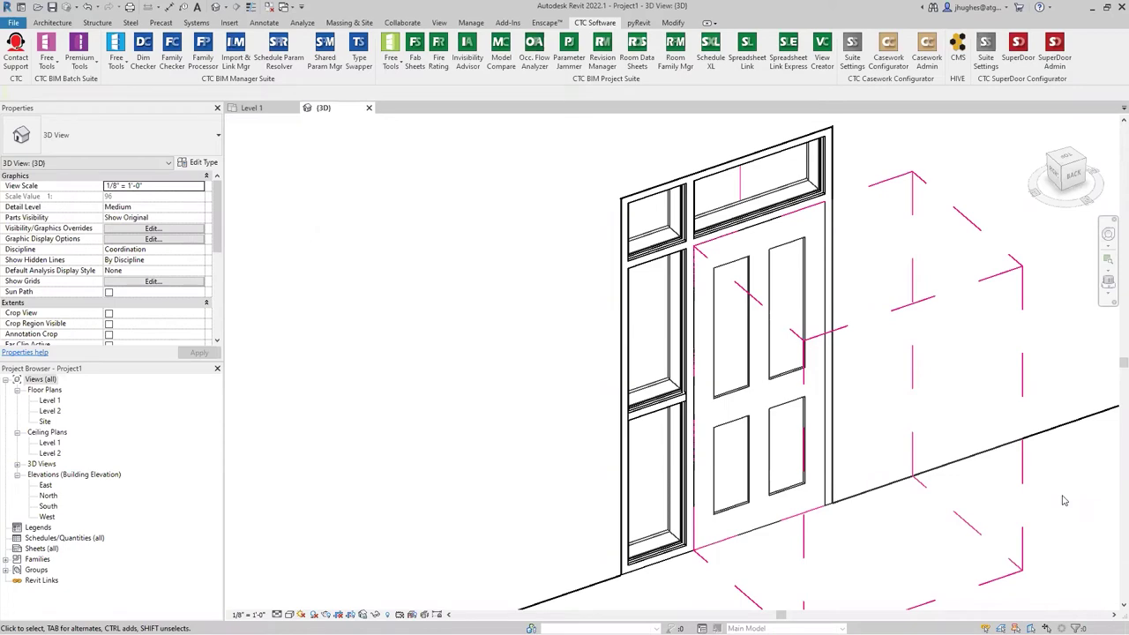
pyautogui.click(742, 461)
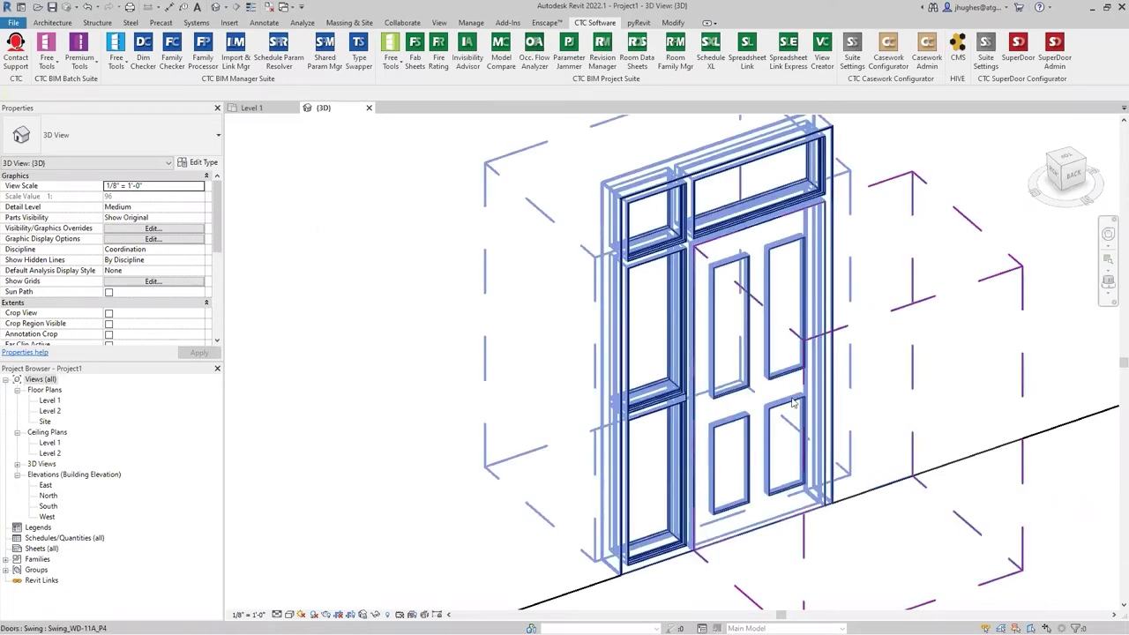
pyautogui.click(912, 531)
pyautogui.click(864, 476)
pyautogui.scroll(-3, 794, 445)
pyautogui.click(918, 536)
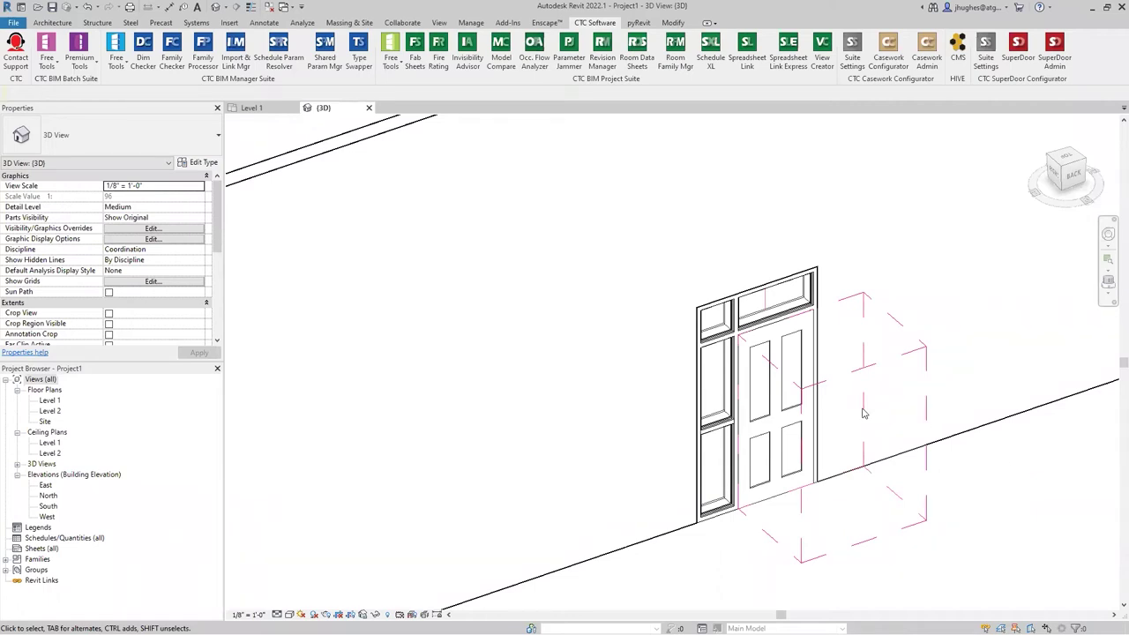
pyautogui.click(773, 377)
pyautogui.scroll(-3, 951, 444)
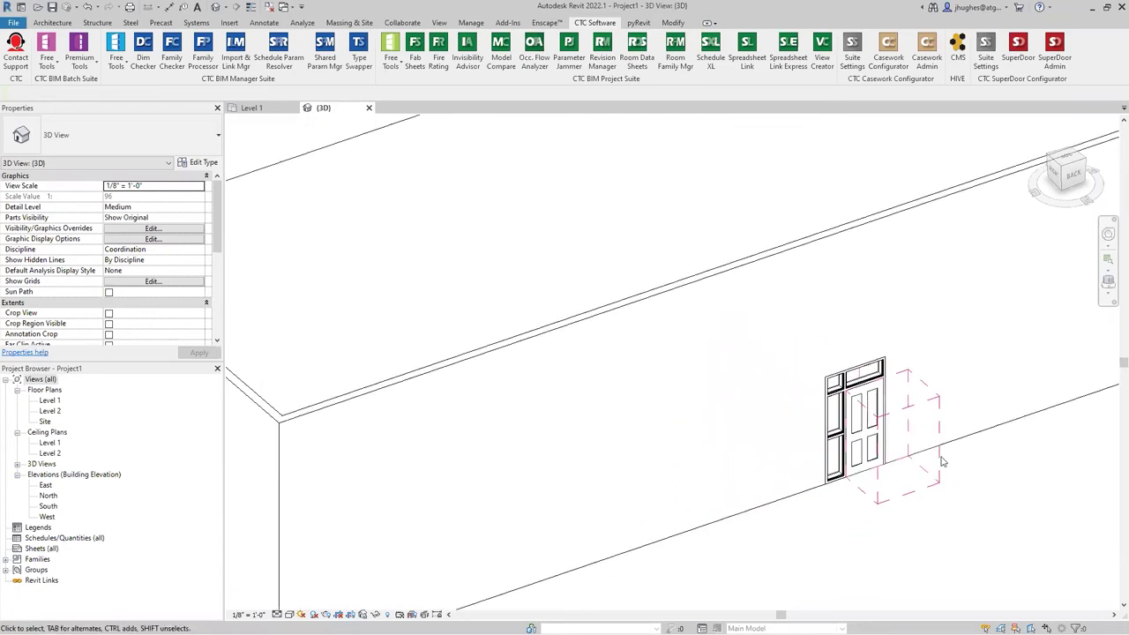
pyautogui.keyDown('shift'); pyautogui.moveTo(871, 435); pyautogui.dragTo(708, 392, button='middle'); pyautogui.keyUp('shift')
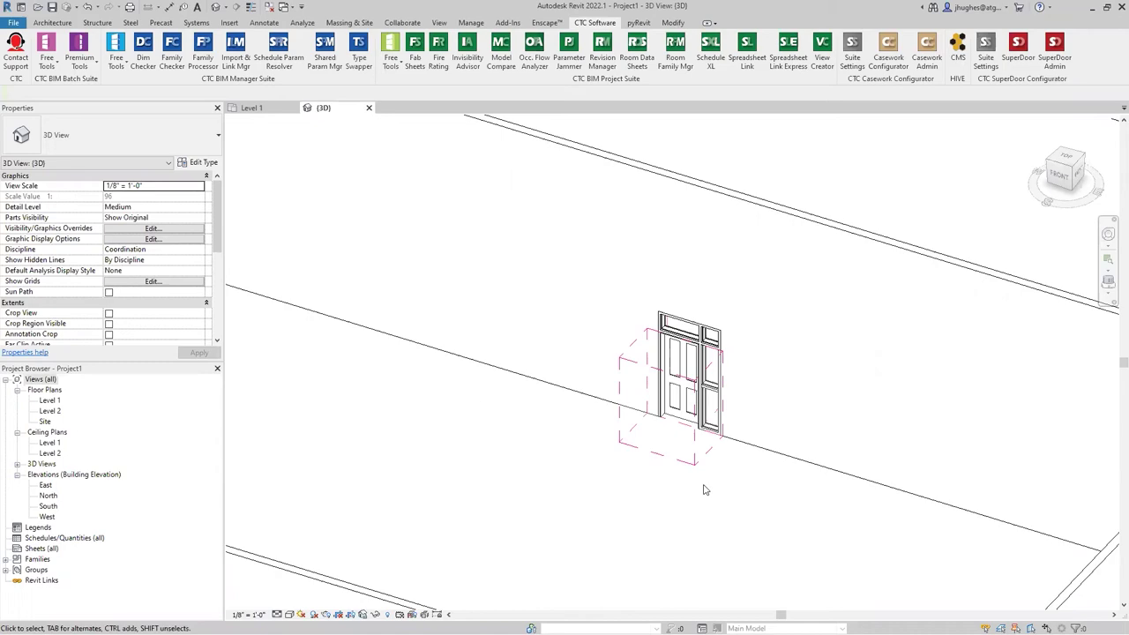
pyautogui.scroll(-5, 710, 472)
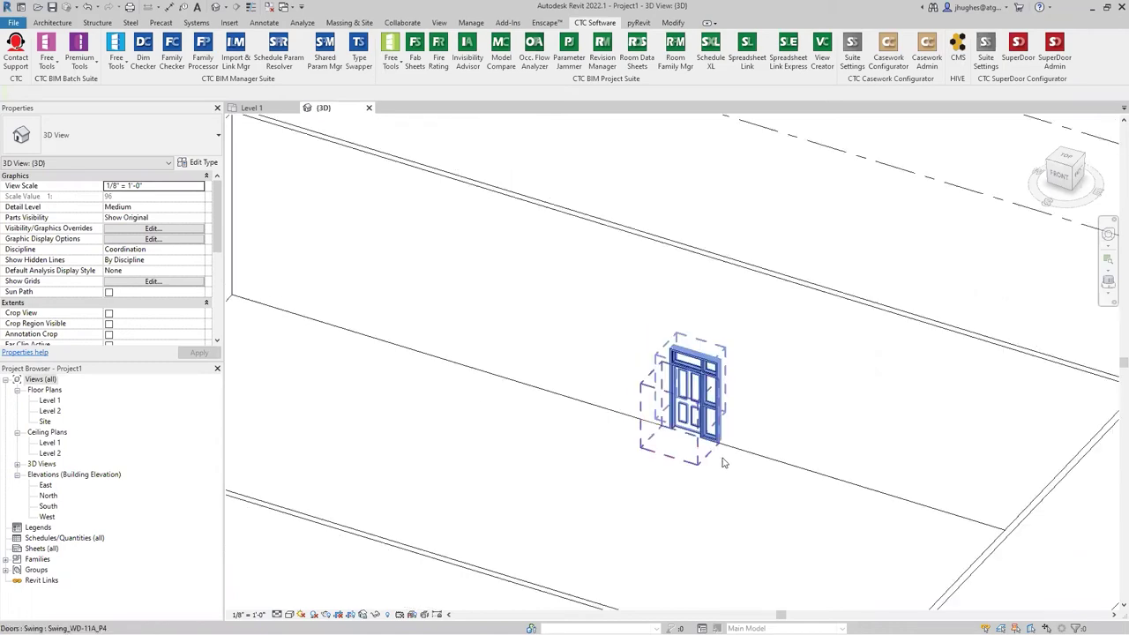
pyautogui.keyDown('shift'); pyautogui.moveTo(762, 510); pyautogui.dragTo(712, 486, button='middle'); pyautogui.keyUp('shift')
pyautogui.scroll(4, 764, 491)
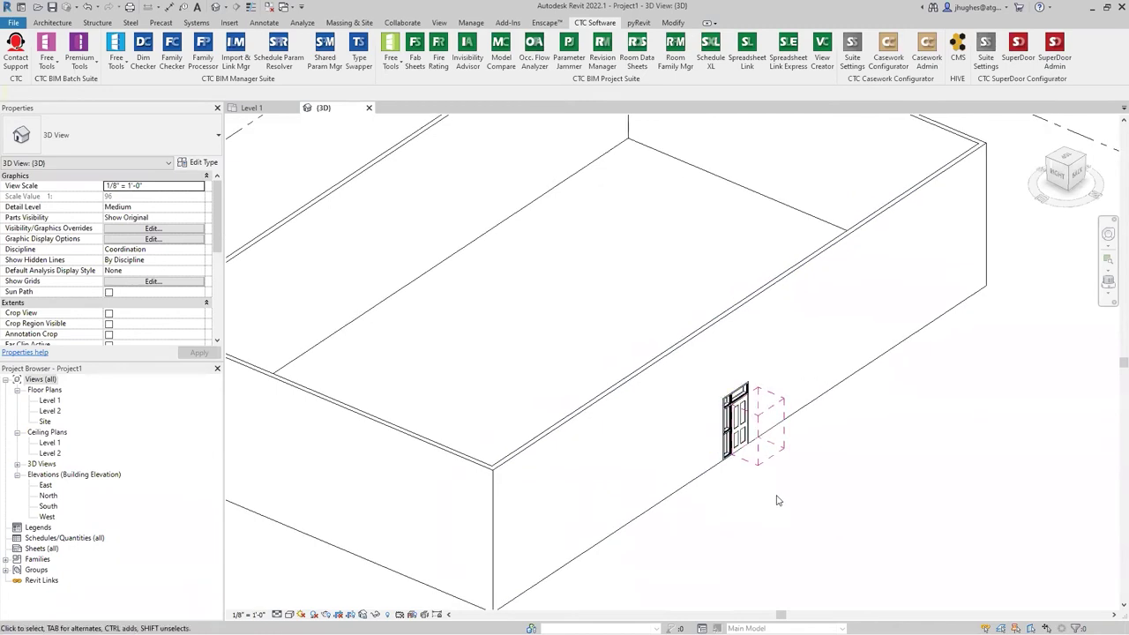
pyautogui.click(750, 424)
pyautogui.click(826, 432)
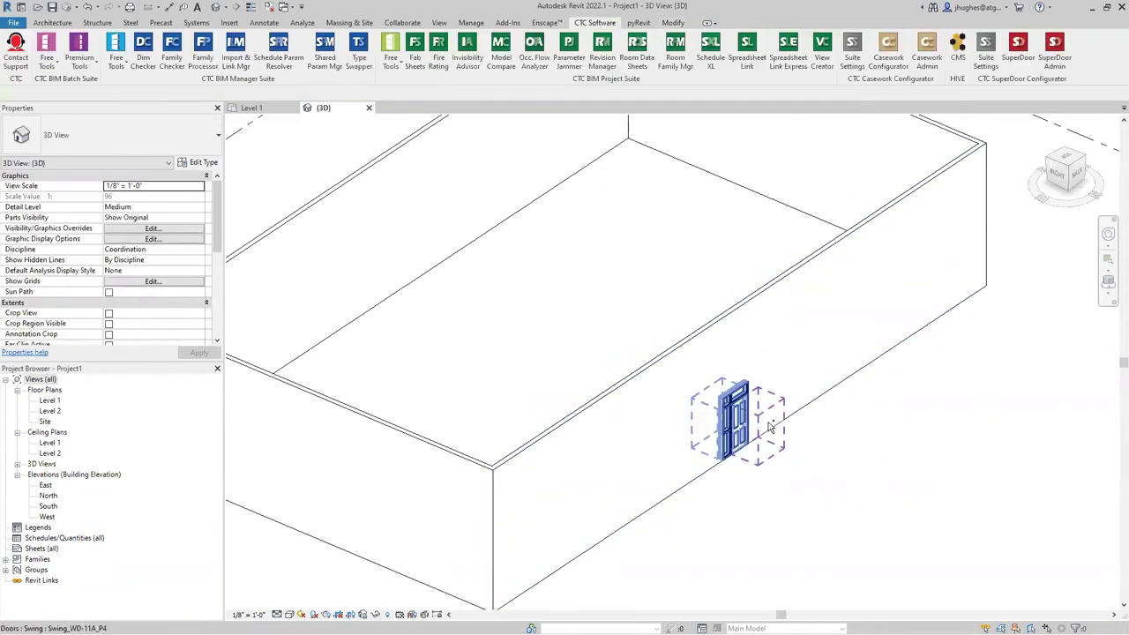
# Start a new SuperDoor configuration with Swing as the main door assembly, and proceed to the door frame options.
pyautogui.click(1019, 44)
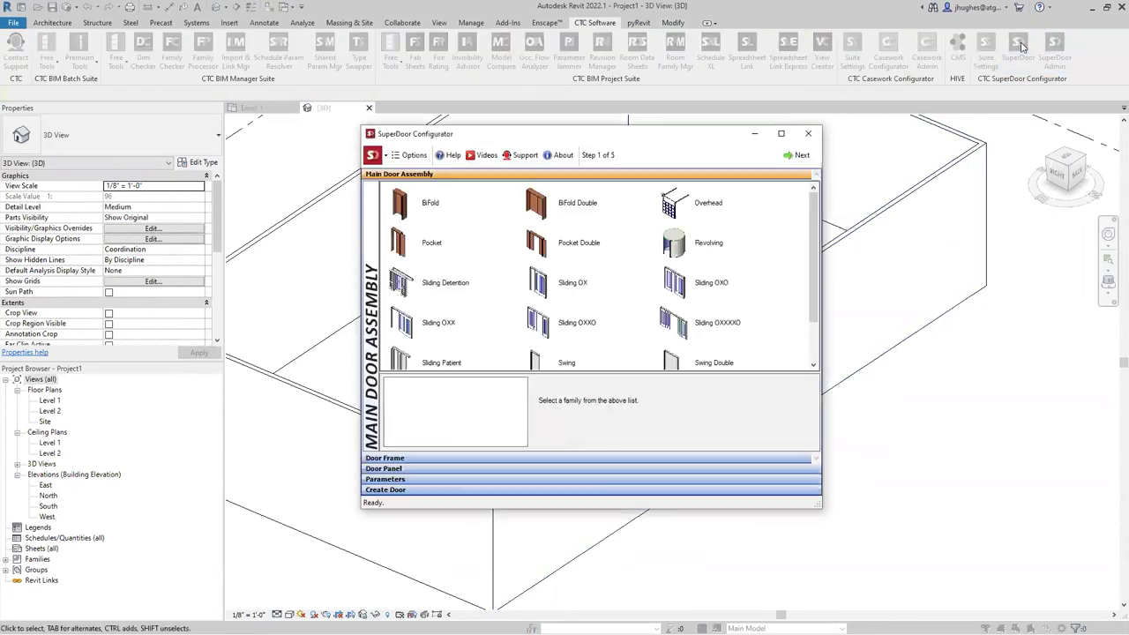
pyautogui.click(527, 490)
pyautogui.click(636, 324)
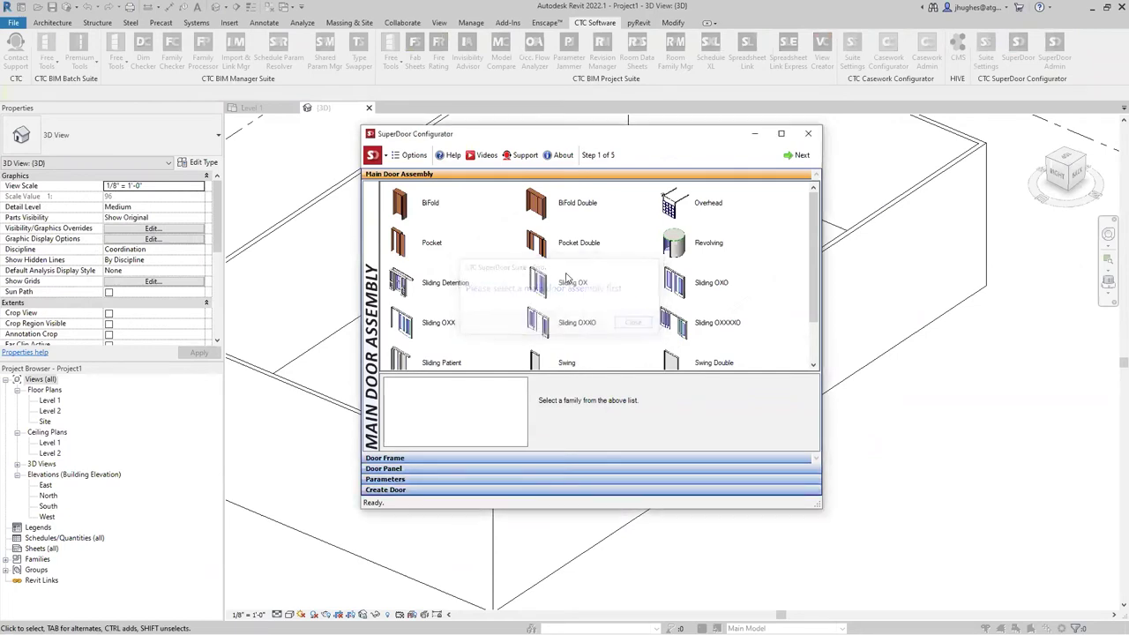
pyautogui.scroll(-1, 488, 225)
pyautogui.click(492, 228)
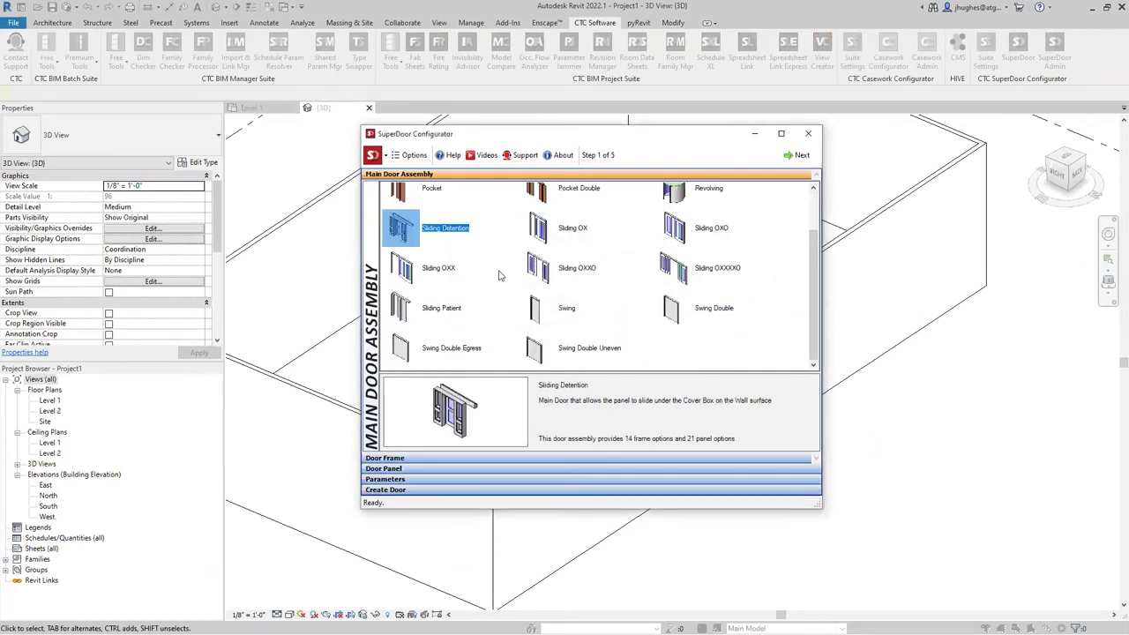
pyautogui.click(526, 337)
pyautogui.click(532, 315)
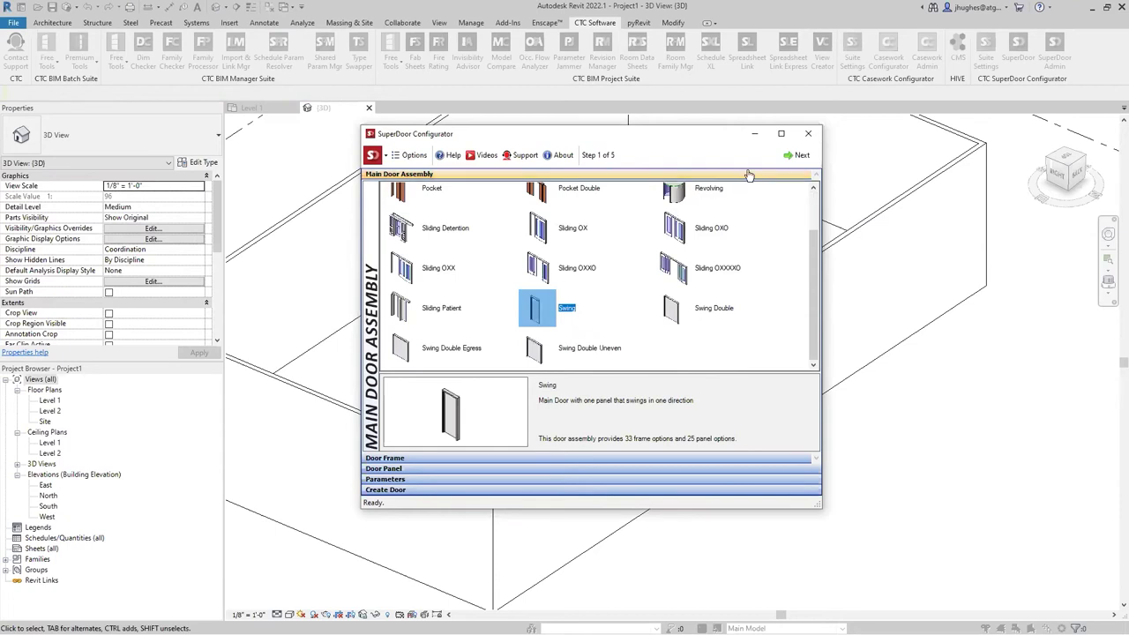
pyautogui.click(796, 155)
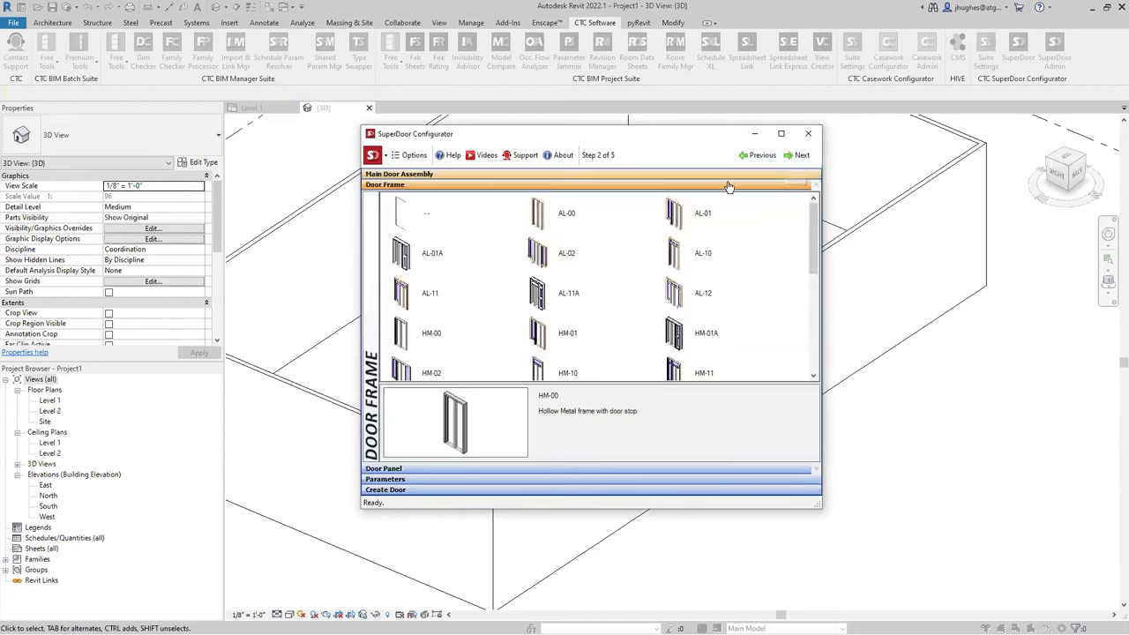
# Choose the AL-00 door frame and the solid F panel, keep the default parameters, and proceed to the door creation settings.
pyautogui.click(540, 226)
pyautogui.click(789, 156)
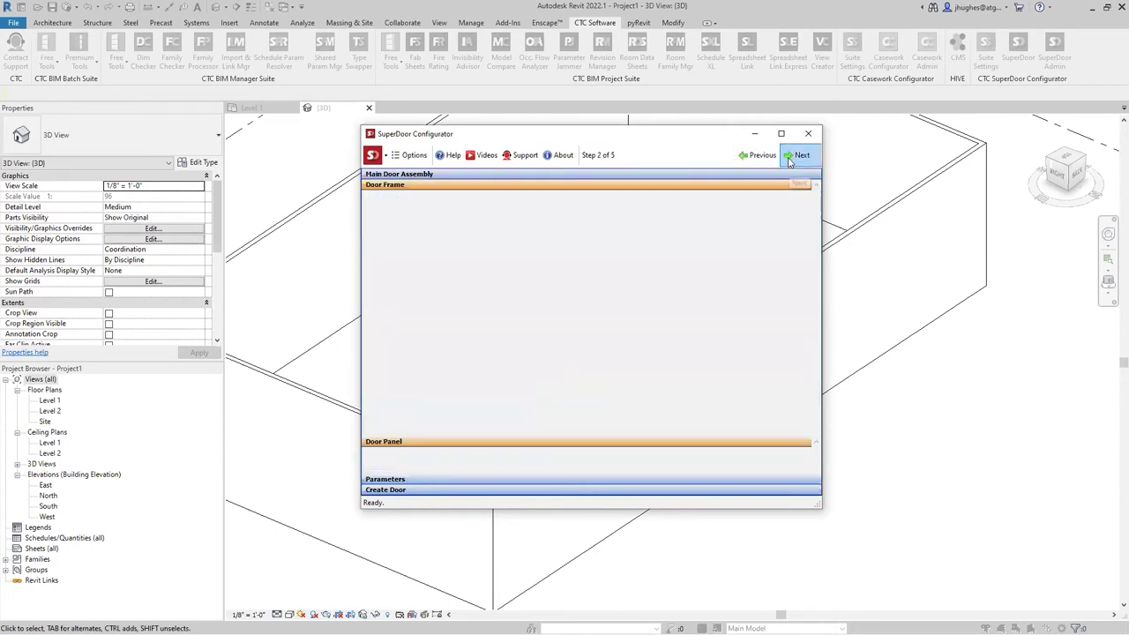
pyautogui.click(544, 236)
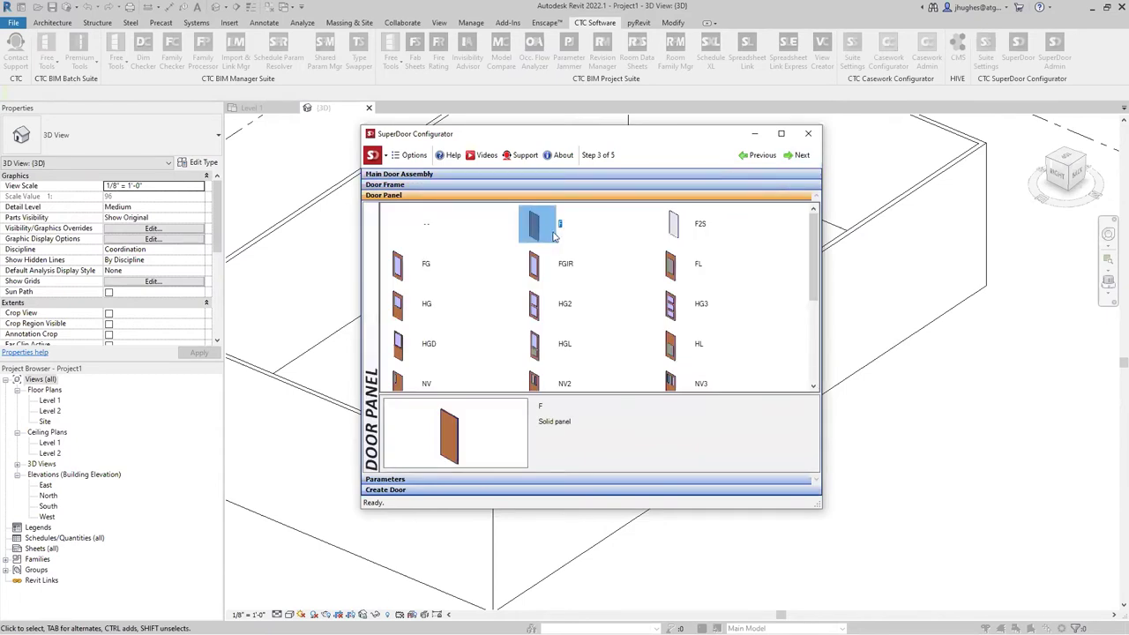
pyautogui.click(790, 156)
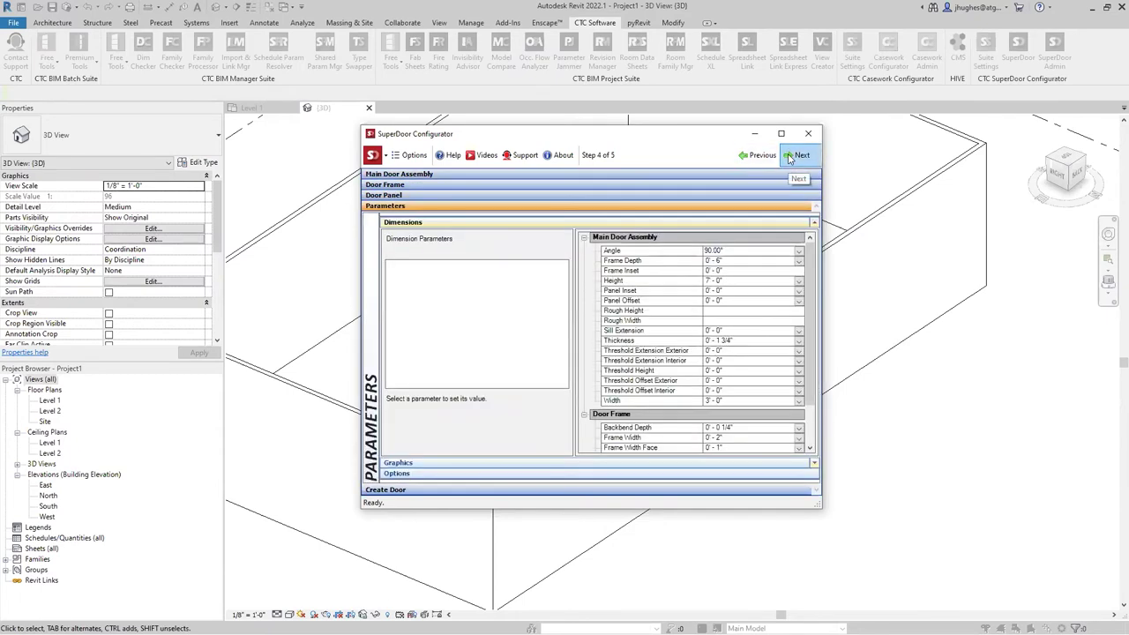
pyautogui.click(789, 157)
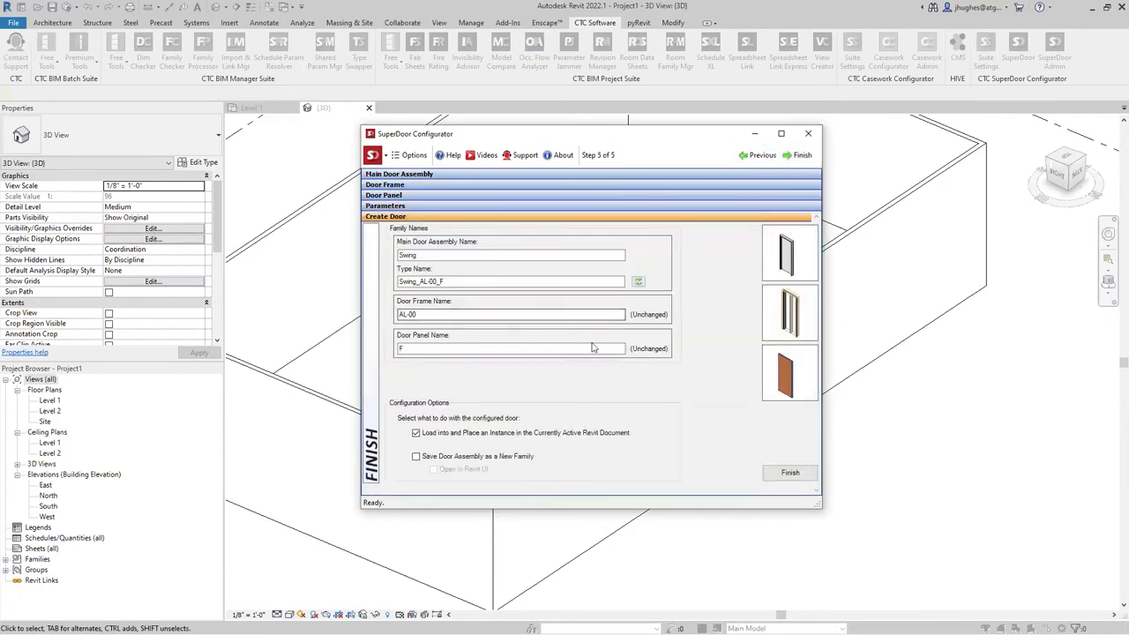
# Set the configured door to be saved as a new family instead of placed in the project, and open its save dialog without saving.
pyautogui.click(415, 457)
pyautogui.click(415, 433)
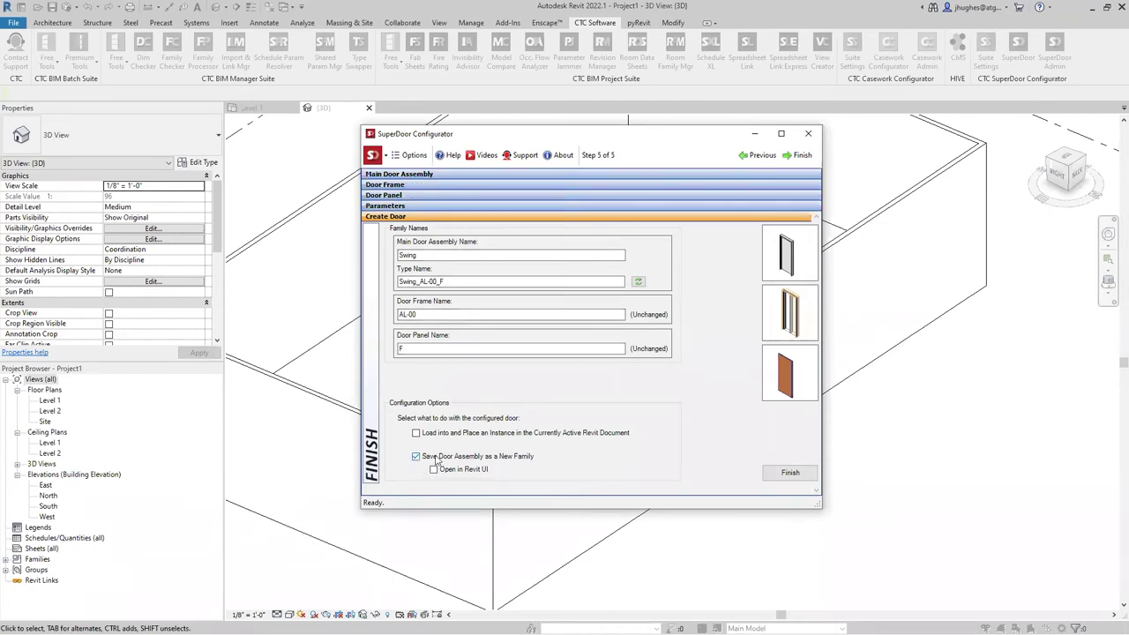
pyautogui.click(789, 473)
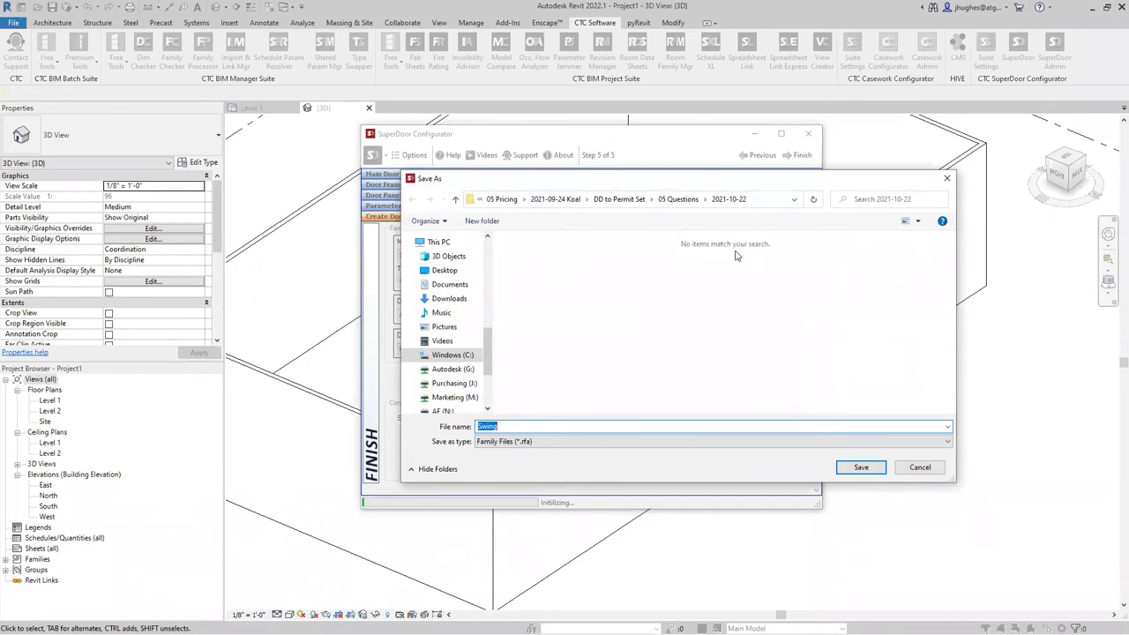
pyautogui.click(920, 468)
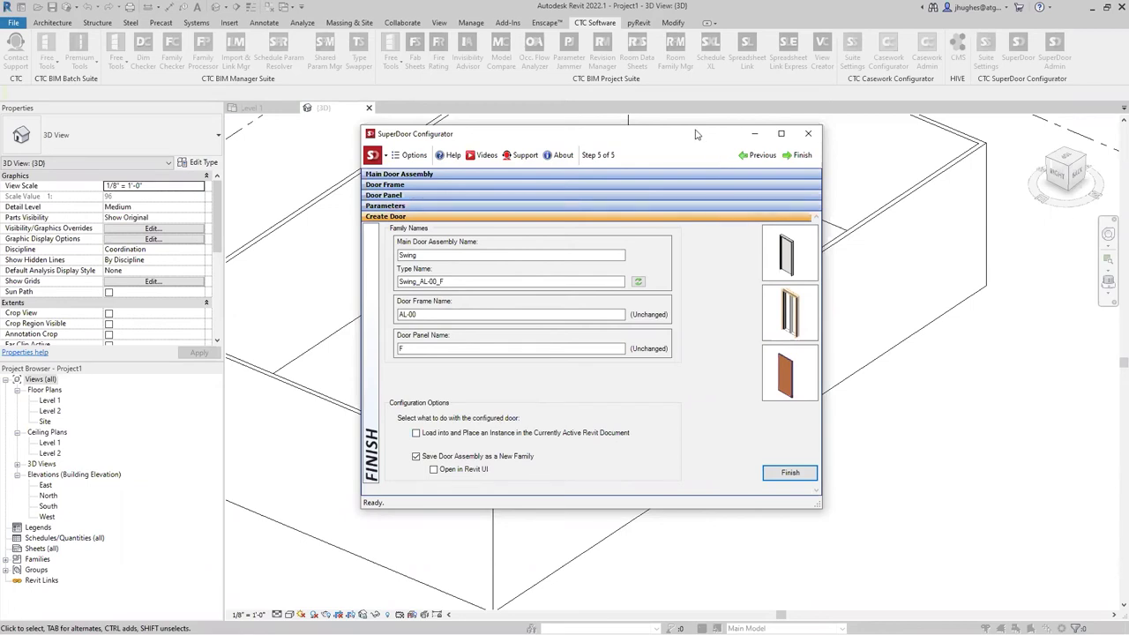
pyautogui.moveTo(694, 137); pyautogui.dragTo(686, 143)
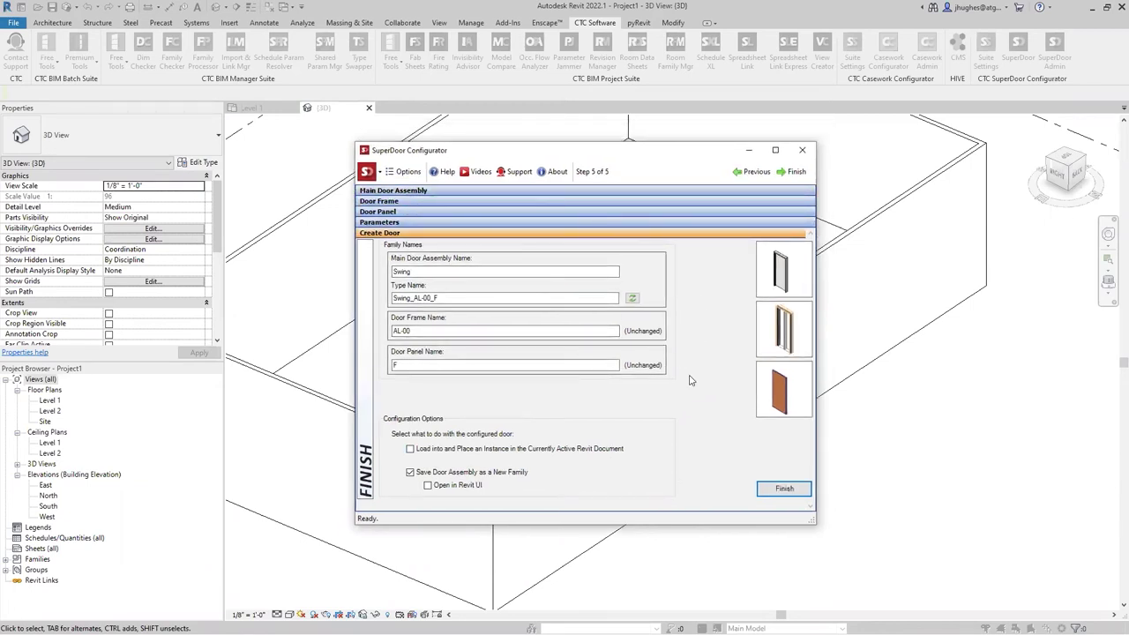
pyautogui.click(775, 491)
pyautogui.click(910, 479)
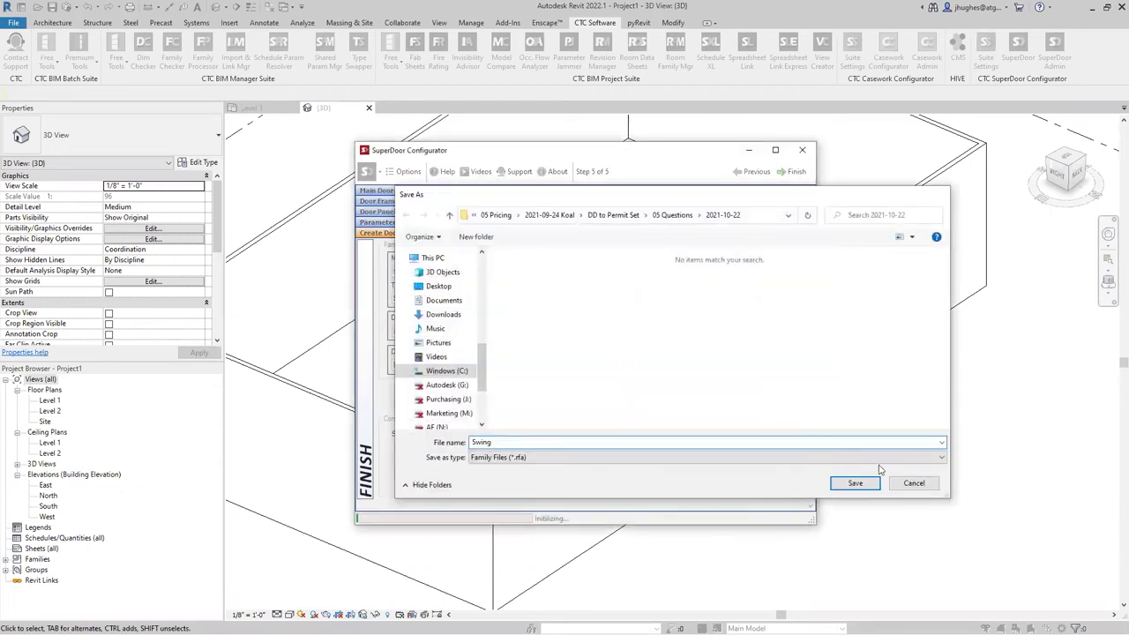
# Return to the main door assembly choices, preview Sliding OXXO and Swing, and select the Pocket Double assembly.
pyautogui.click(453, 192)
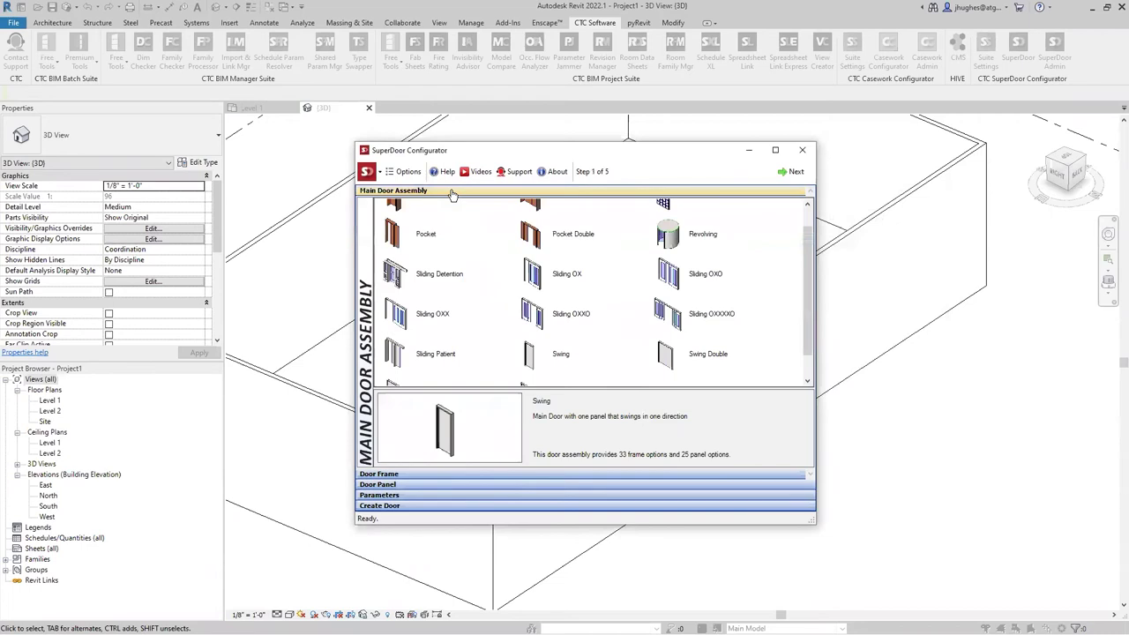
pyautogui.click(540, 342)
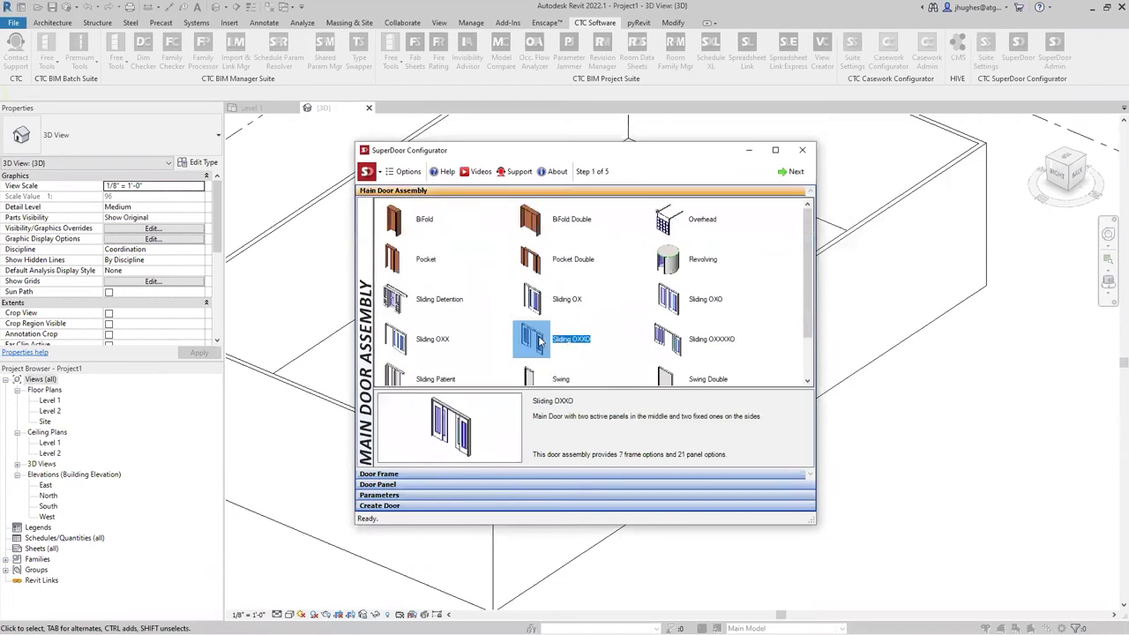
pyautogui.scroll(-1, 542, 342)
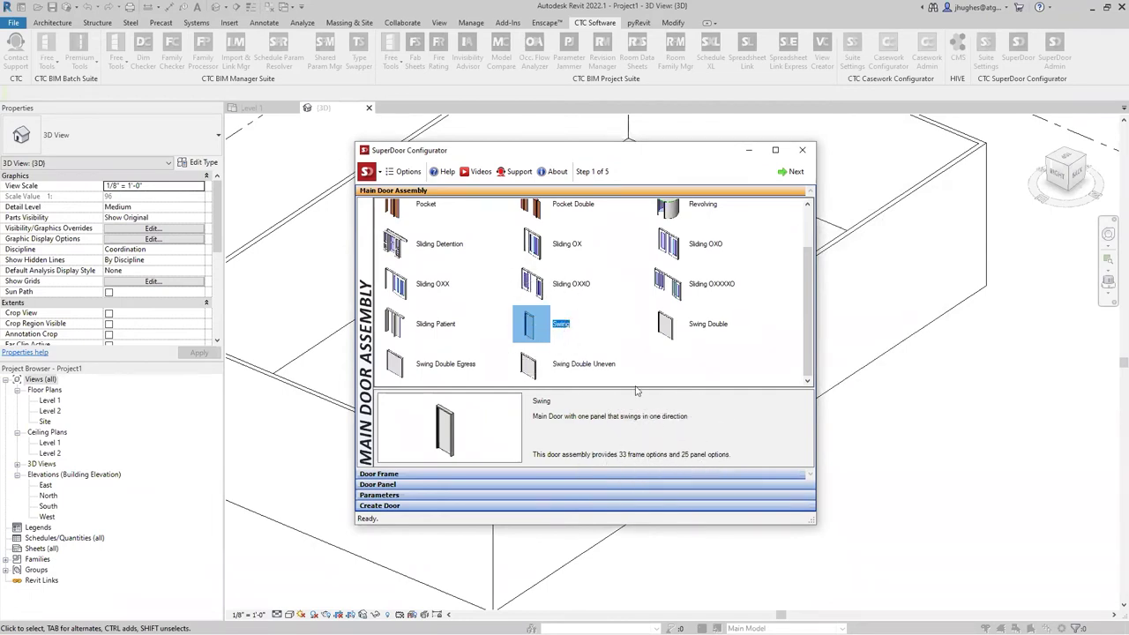
pyautogui.scroll(2, 597, 330)
pyautogui.click(575, 295)
pyautogui.click(569, 271)
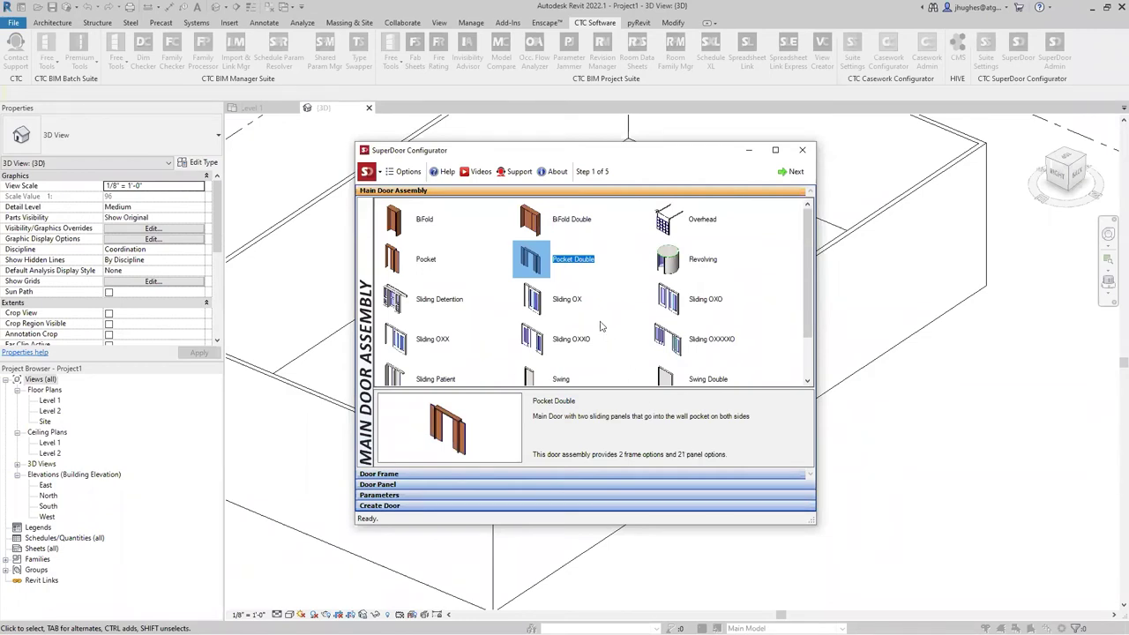
# Choose the WD-Pocket Dbl wood frame for the pocket door, and proceed to the door panel options.
pyautogui.click(782, 173)
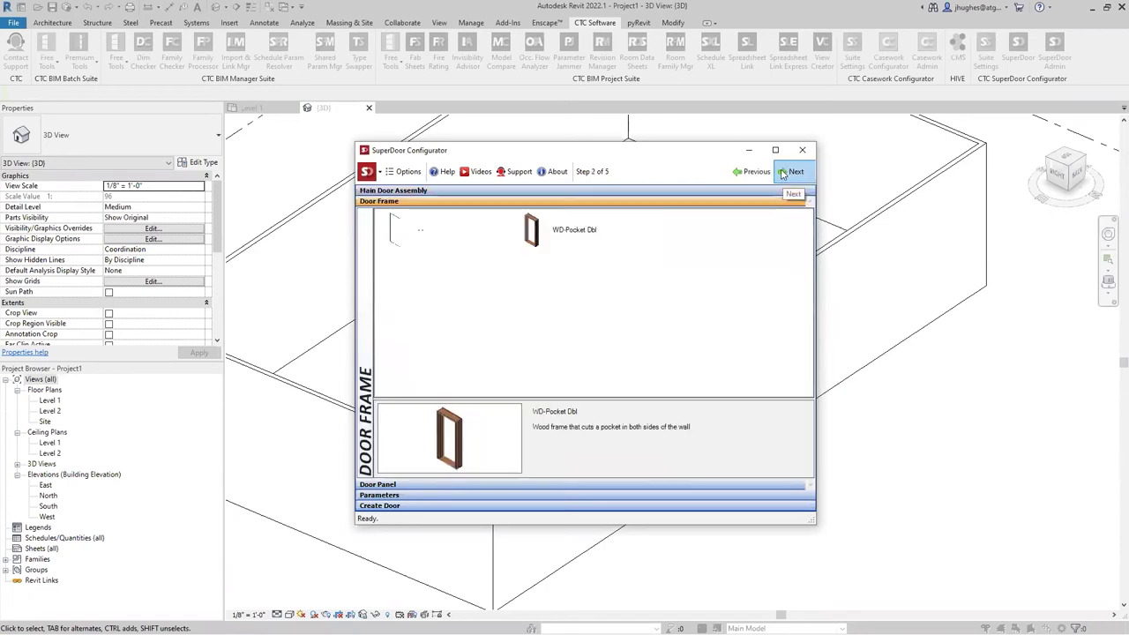
pyautogui.click(530, 229)
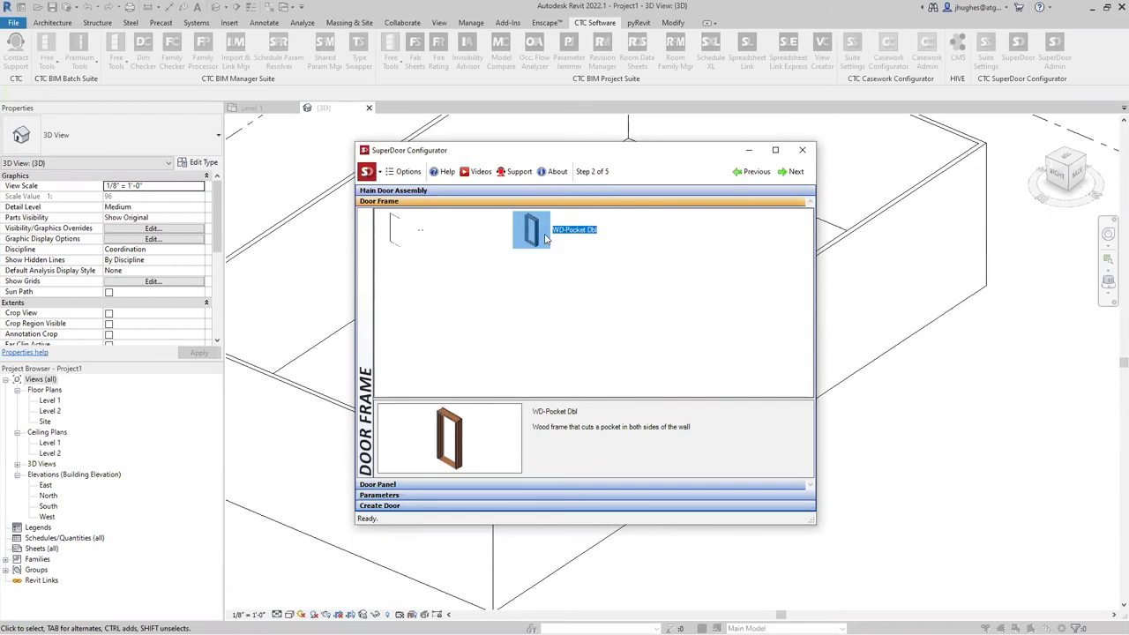
pyautogui.click(795, 172)
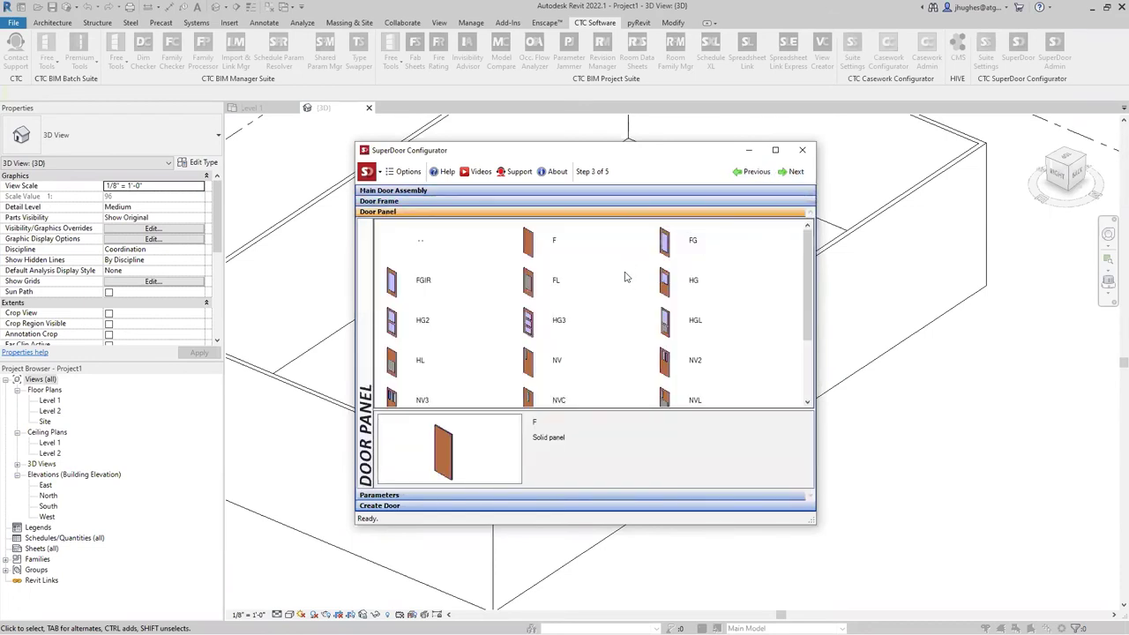
# Preview the NVS and FL panels for the double pocket door, and select the HG panel with a glass top half.
pyautogui.scroll(-2, 601, 318)
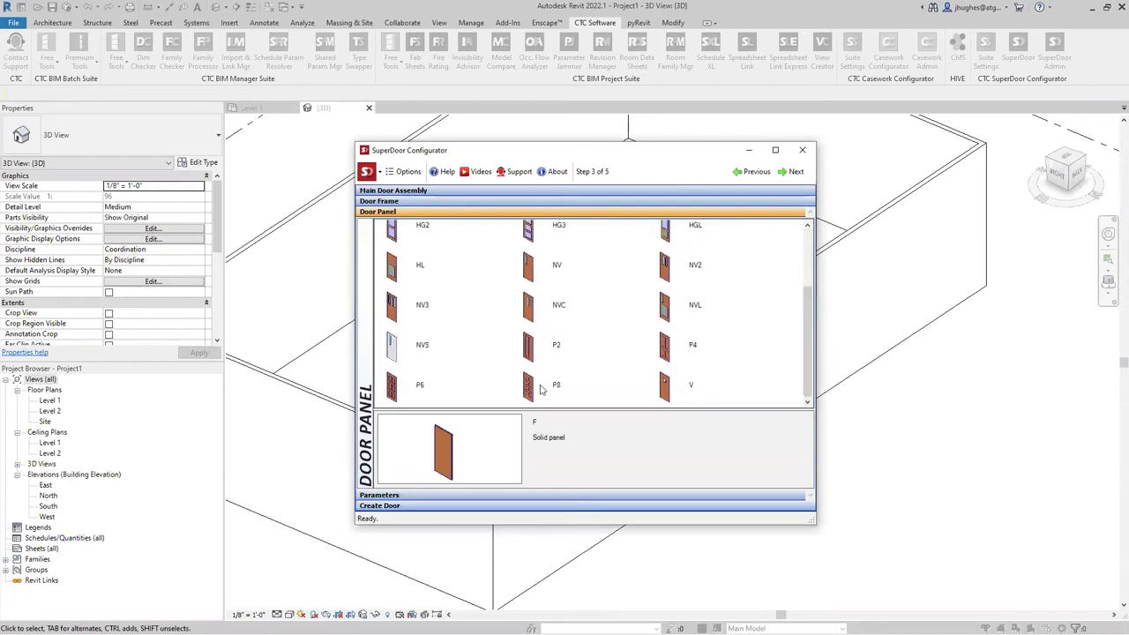
pyautogui.click(532, 385)
pyautogui.click(504, 358)
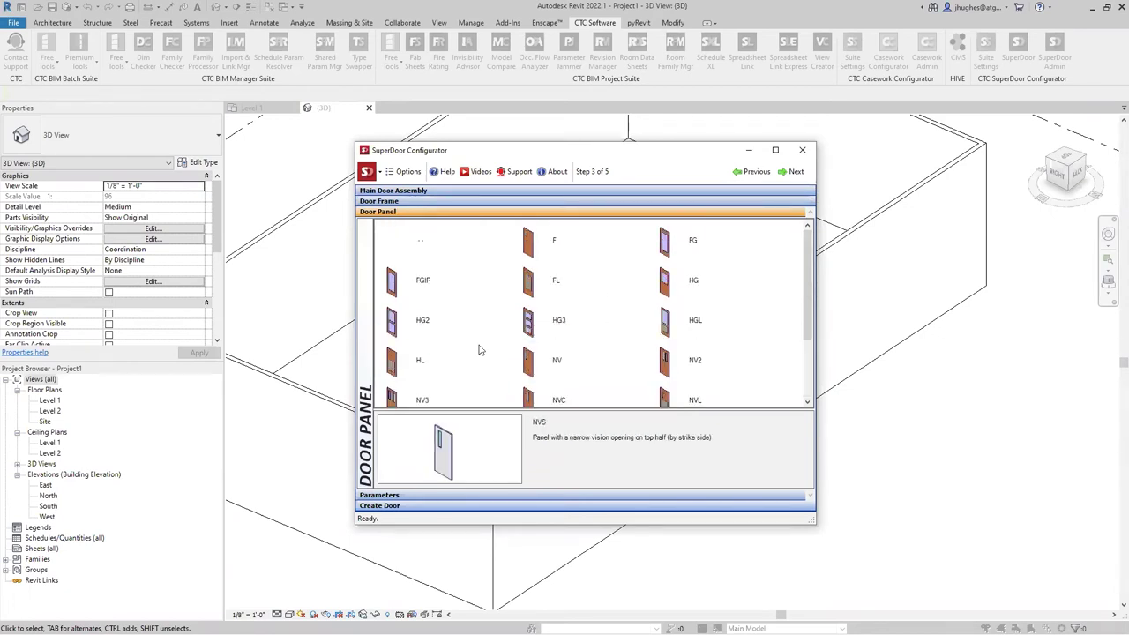
pyautogui.click(554, 310)
pyautogui.click(549, 280)
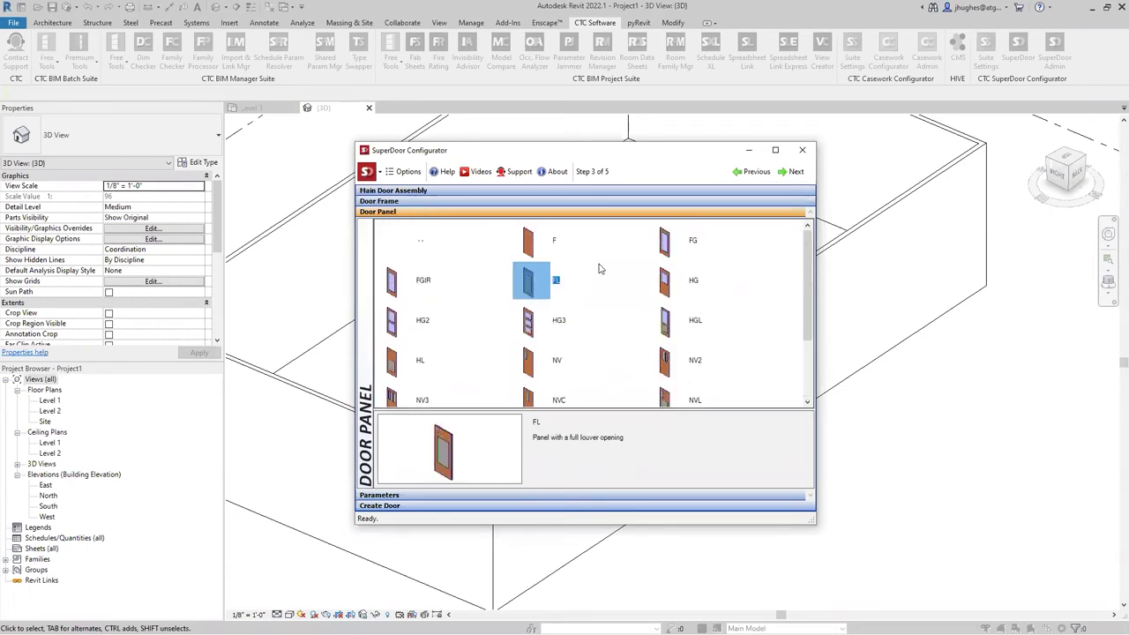
pyautogui.click(680, 281)
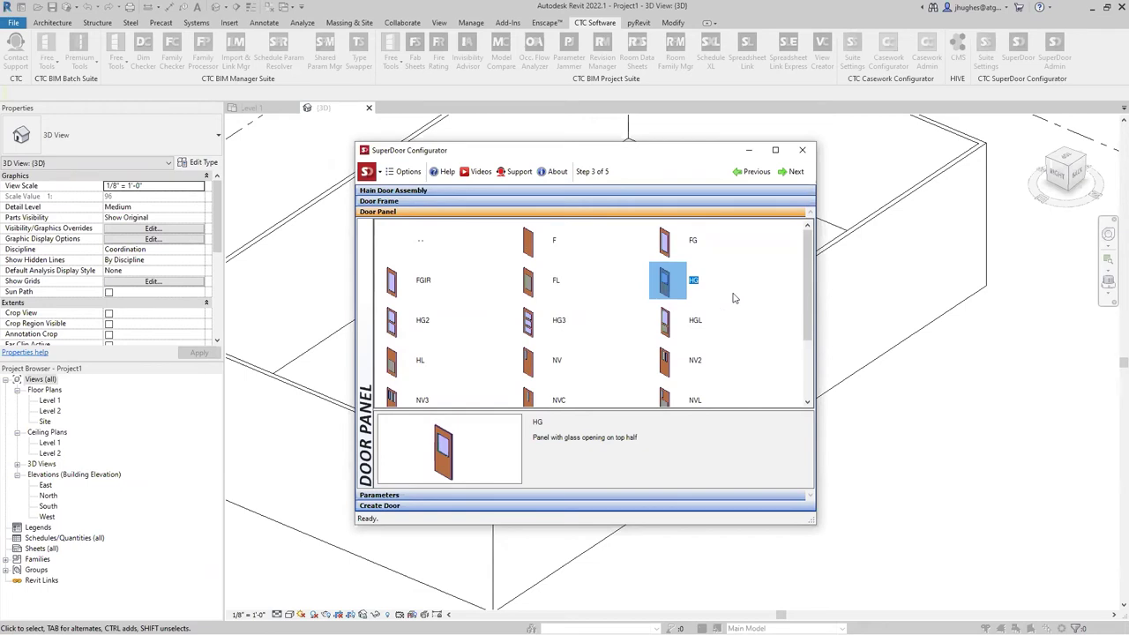
# Look at the pocket door's Sill Extension dimension parameter, and close the configurator without creating the door.
pyautogui.click(1054, 58)
pyautogui.click(512, 495)
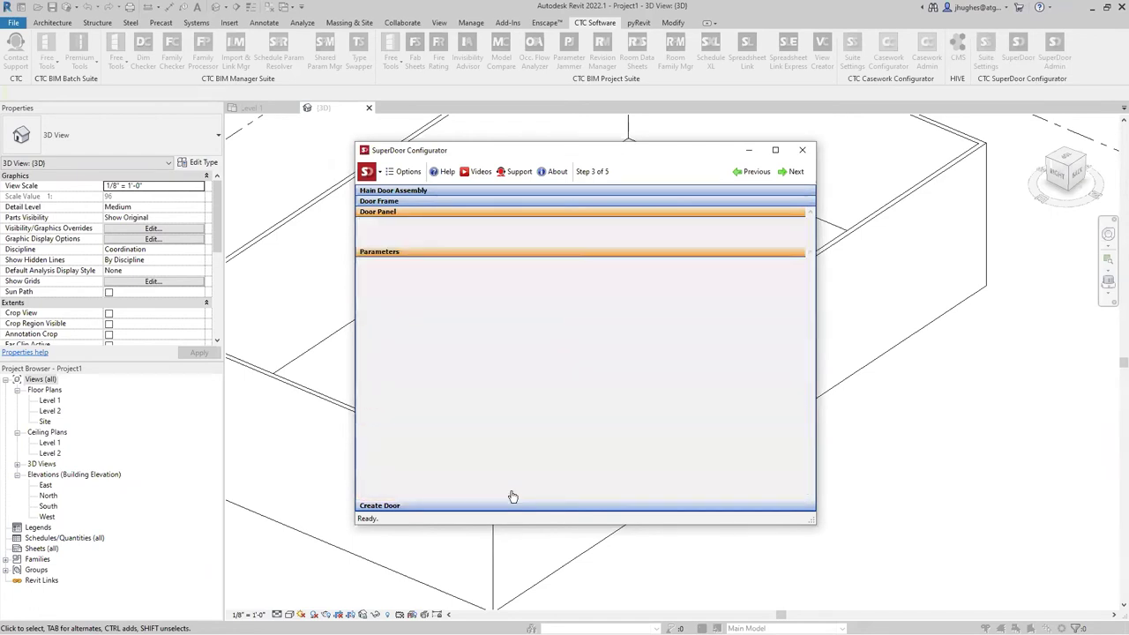
pyautogui.click(617, 308)
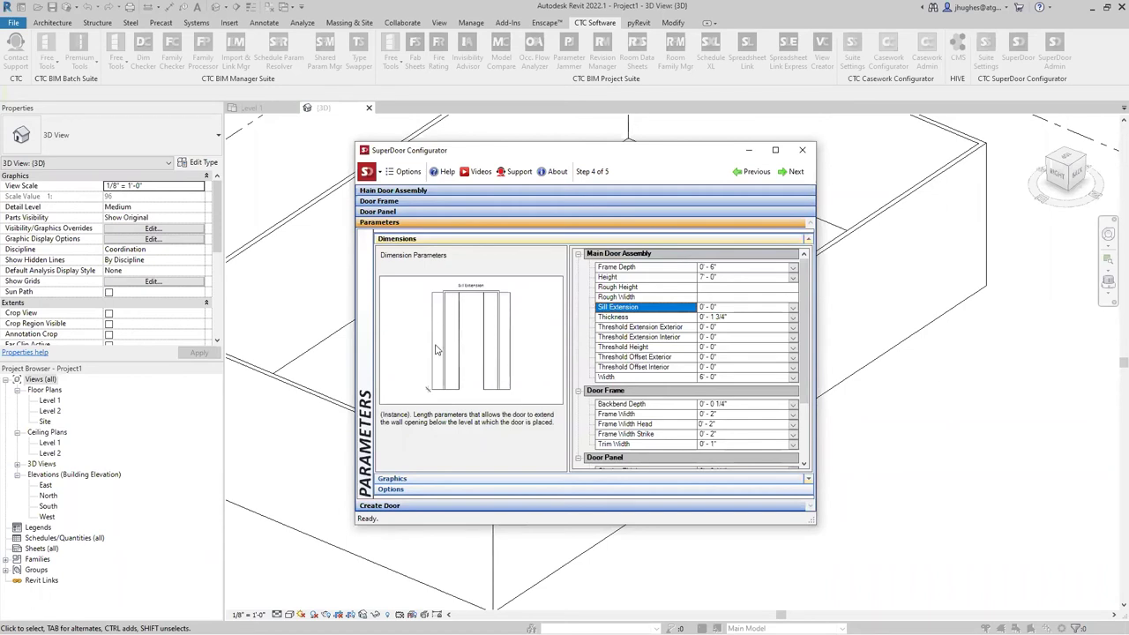
pyautogui.click(803, 151)
# Inspect the placed four-panel swing door with sidelight and transom from its back side, and leave it selected.
pyautogui.scroll(4, 732, 419)
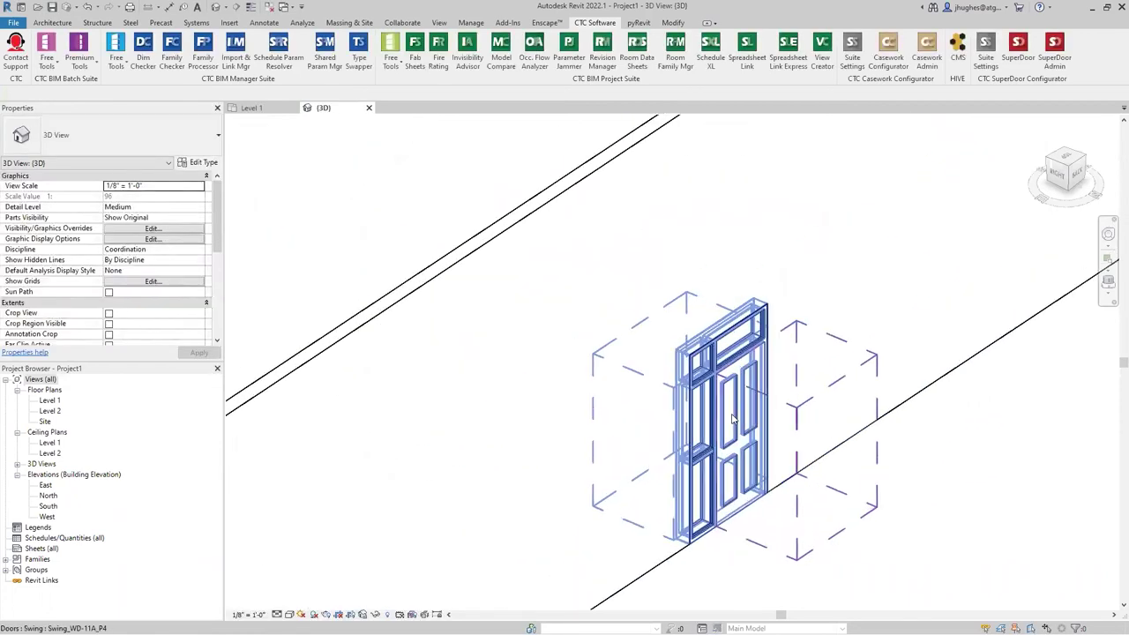
pyautogui.click(732, 419)
pyautogui.scroll(-2, 732, 419)
pyautogui.keyDown('shift'); pyautogui.moveTo(734, 441); pyautogui.dragTo(618, 386, button='middle'); pyautogui.keyUp('shift')
pyautogui.scroll(3, 655, 510)
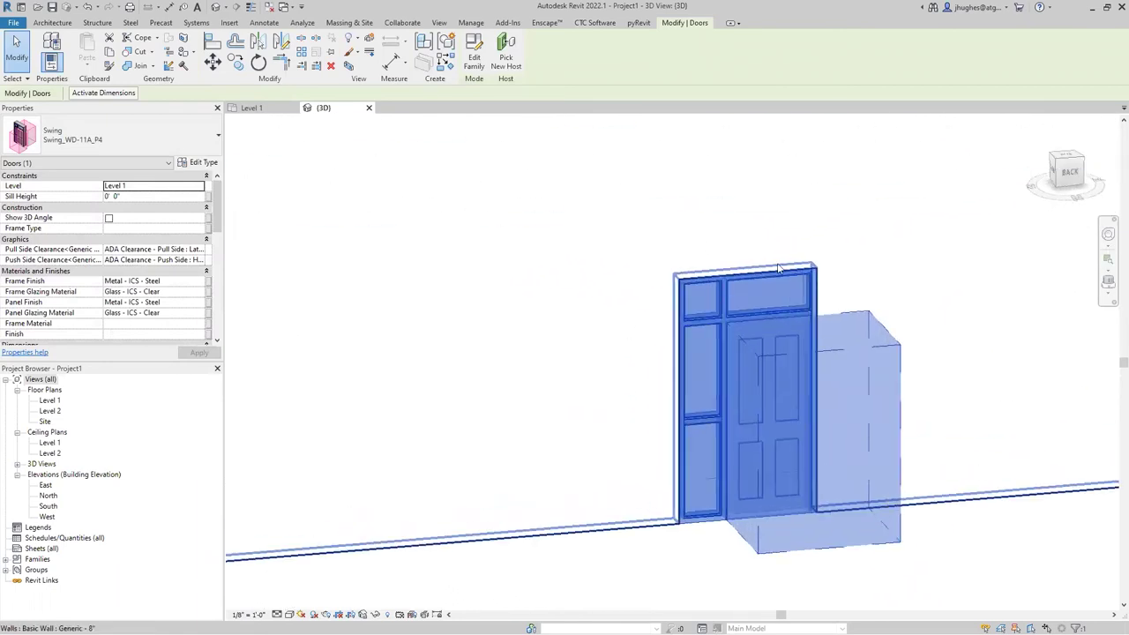
pyautogui.click(970, 550)
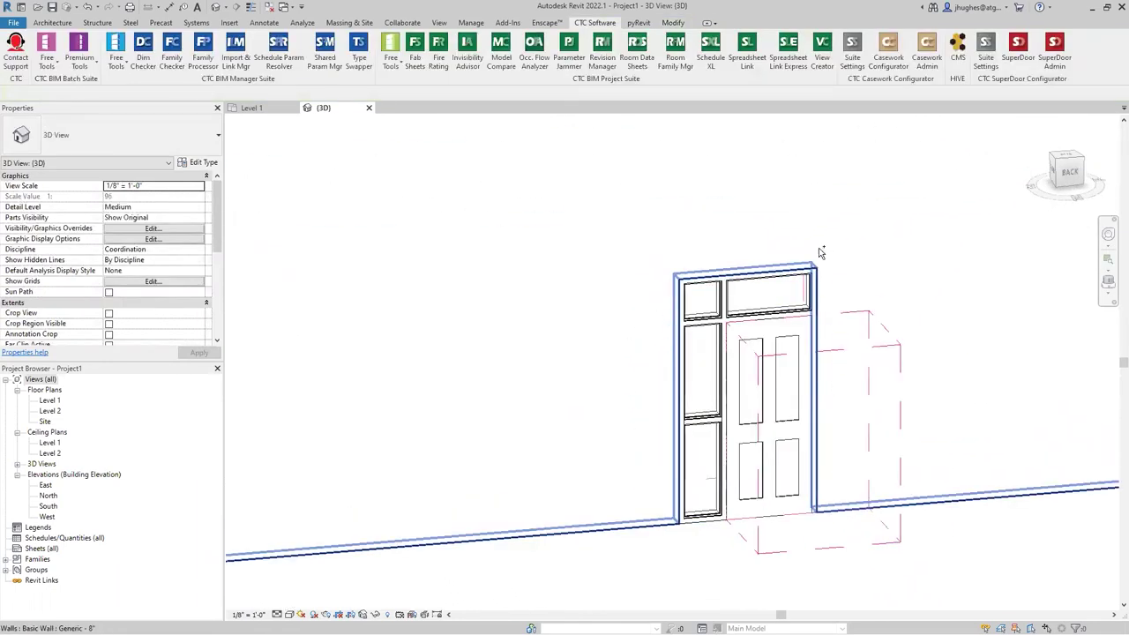
pyautogui.click(789, 279)
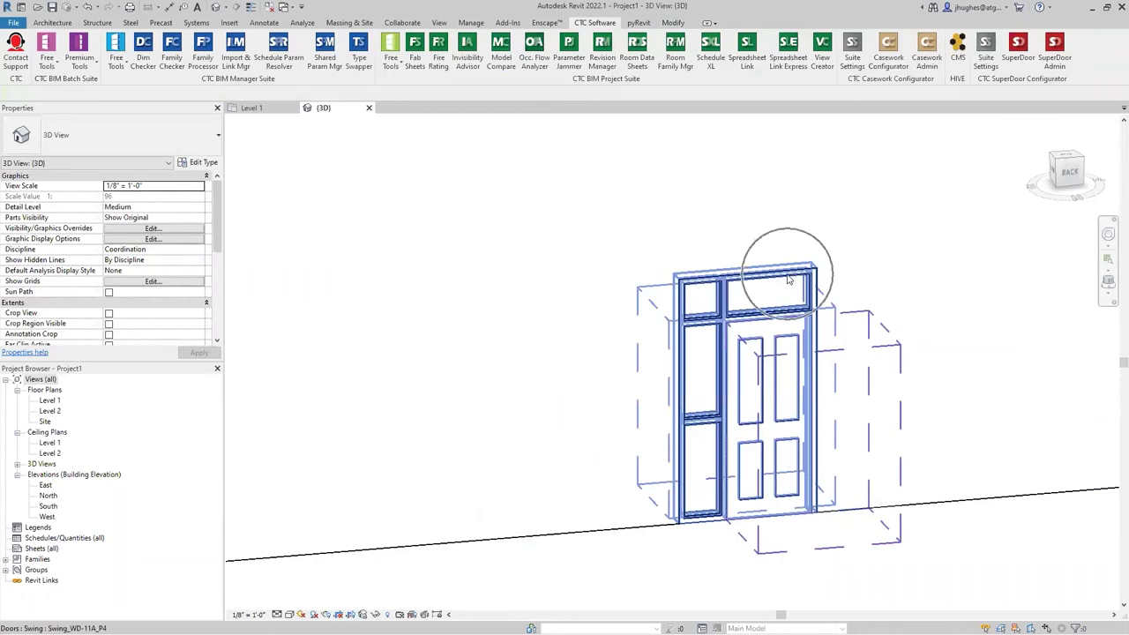
pyautogui.click(789, 278)
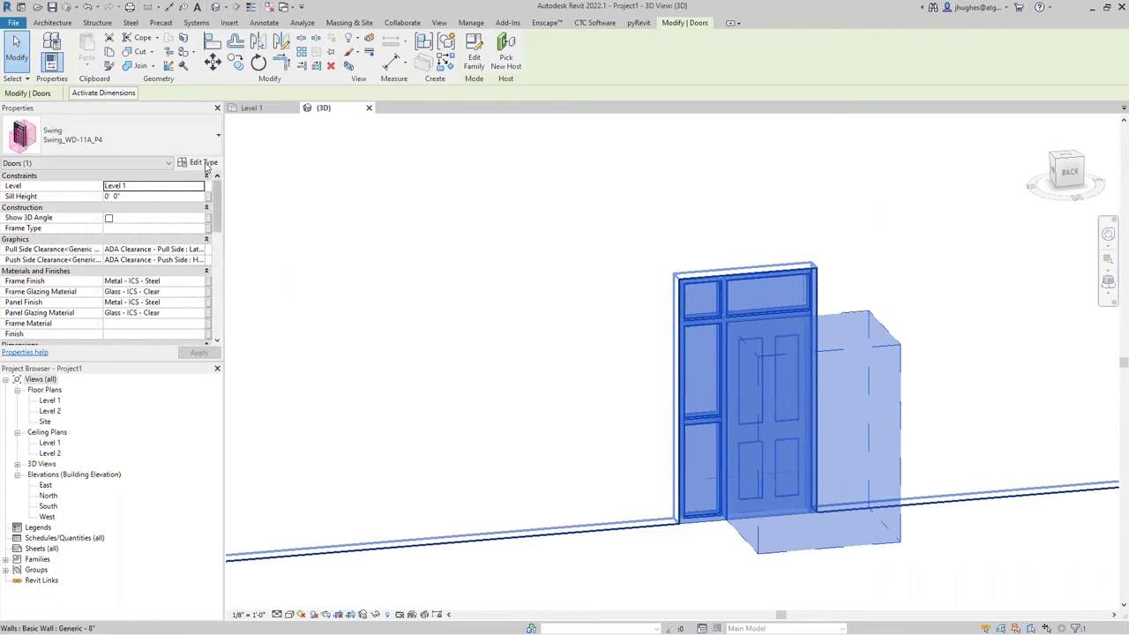
# Review the selected swing door's type parameters for construction, materials and dimensions, and close them without changes.
pyautogui.click(200, 163)
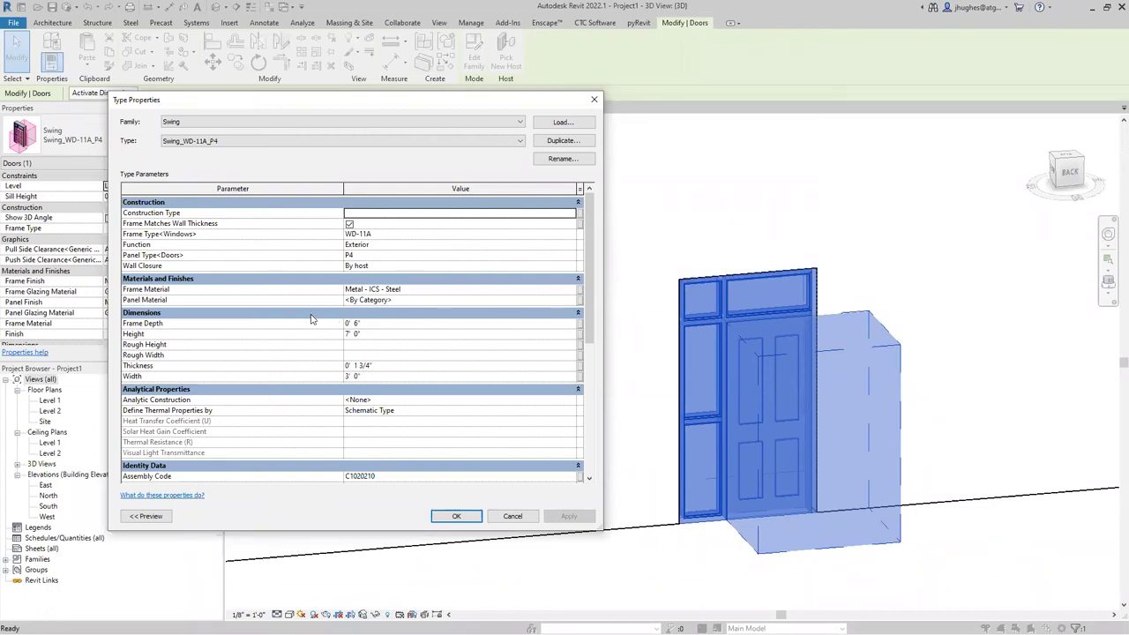
pyautogui.scroll(-4, 315, 320)
pyautogui.scroll(4, 317, 315)
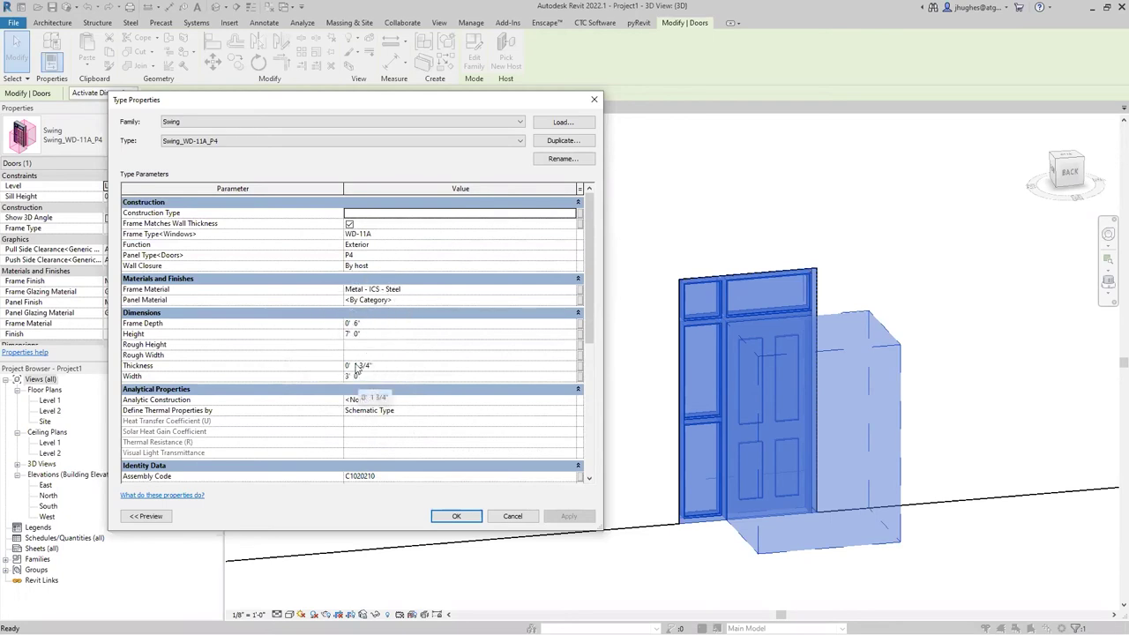
pyautogui.click(512, 515)
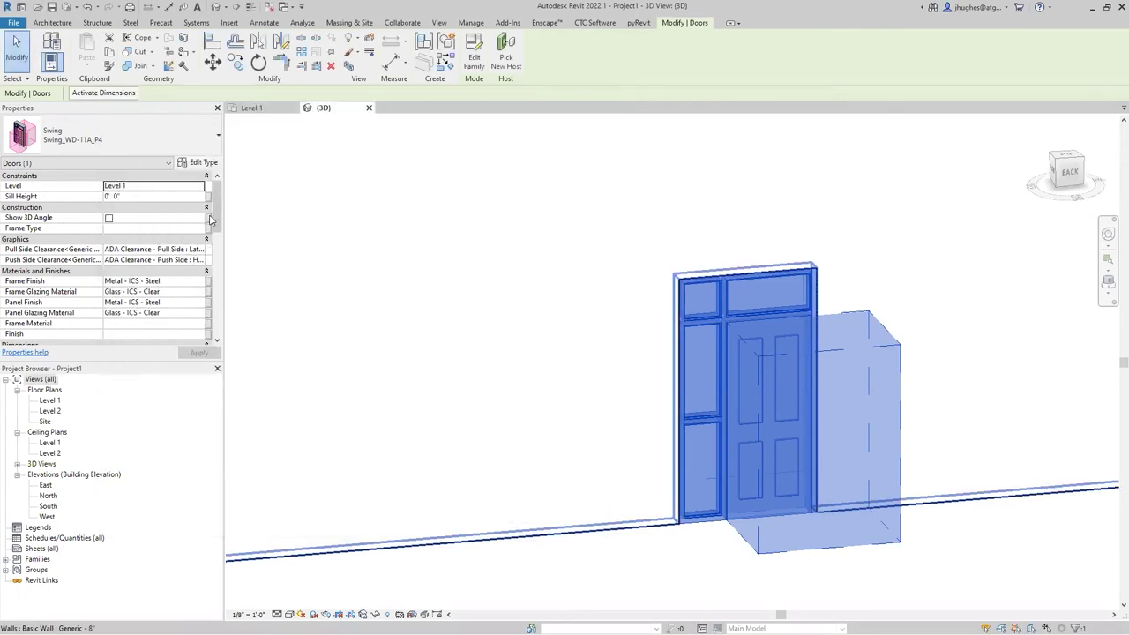
# Review the swing door's instance properties, including its dimensions, phasing and control parameters, and deselect the door.
pyautogui.moveTo(217, 212); pyautogui.dragTo(223, 263)
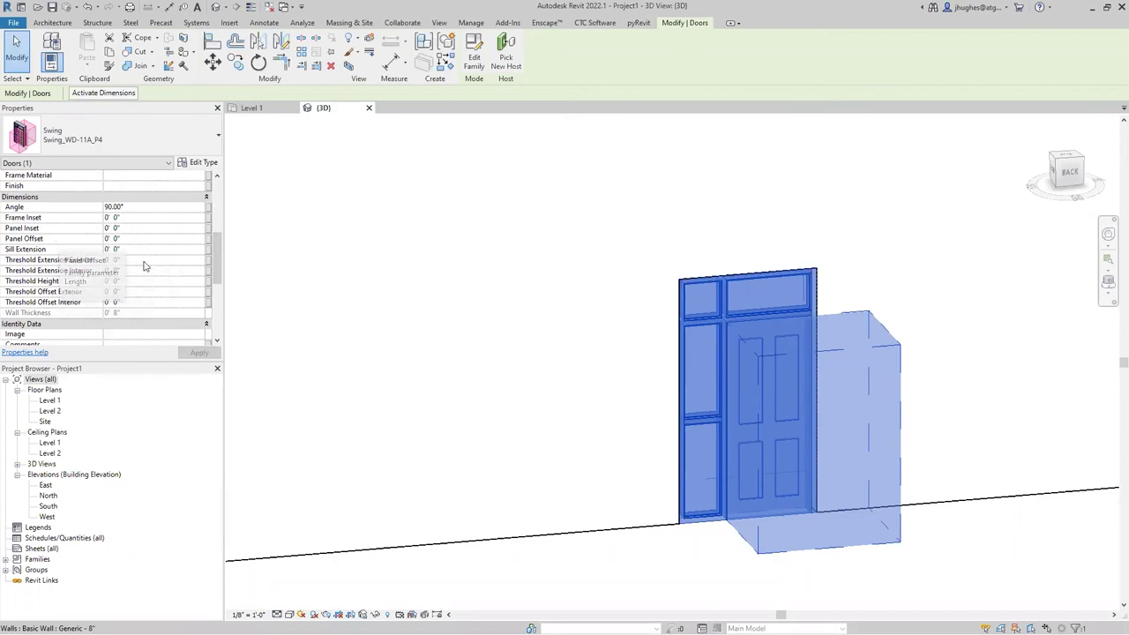
pyautogui.scroll(-5, 143, 267)
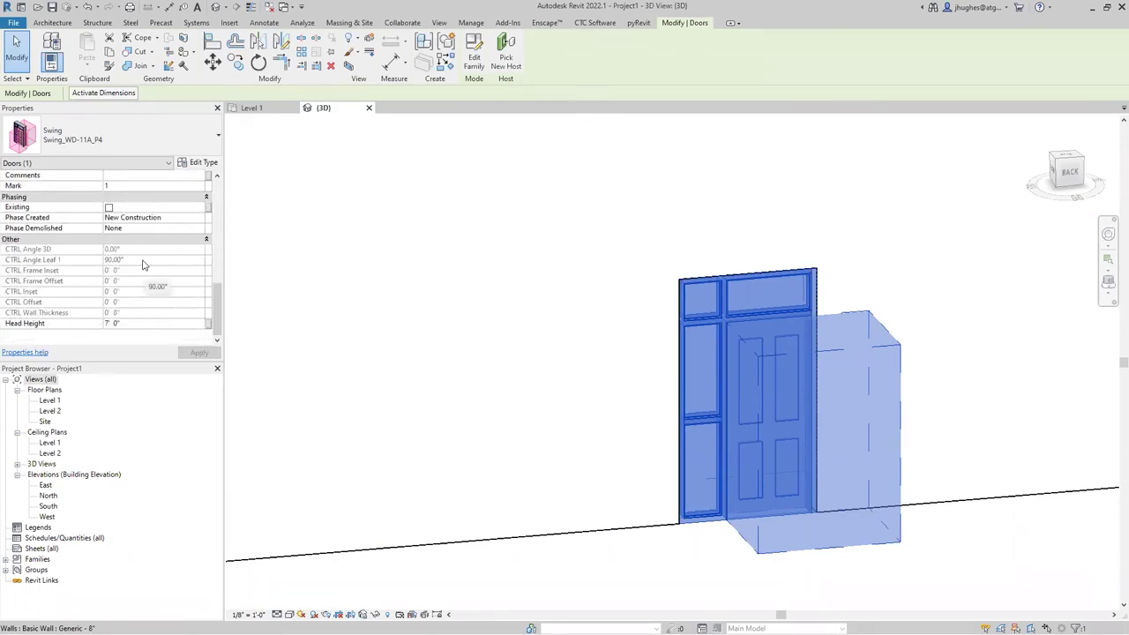
pyautogui.scroll(5, 144, 264)
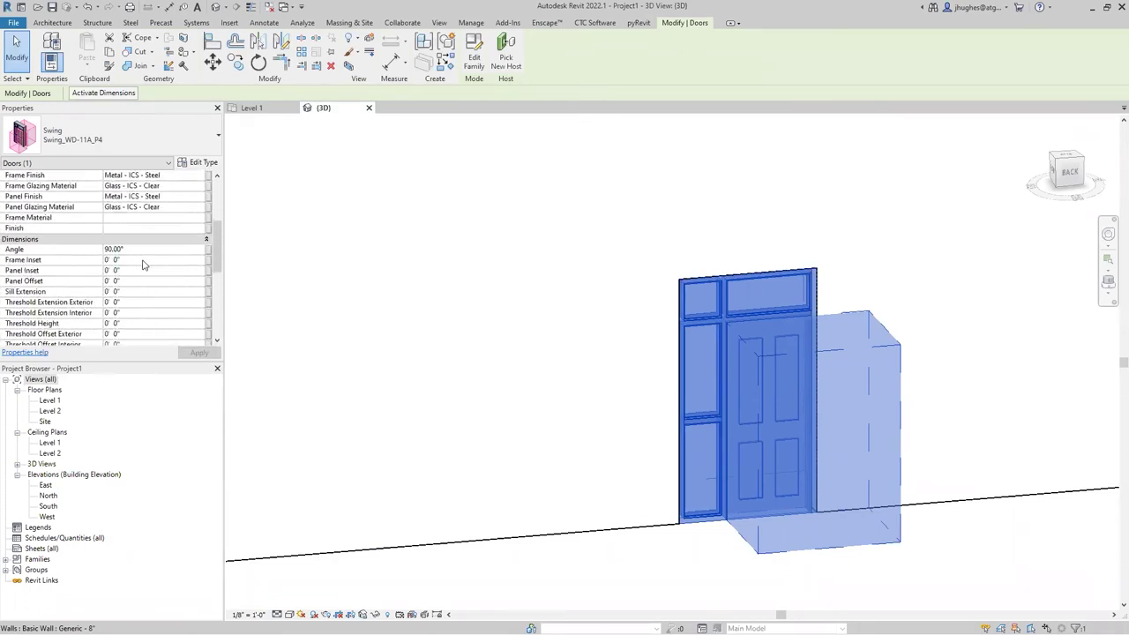
pyautogui.click(600, 338)
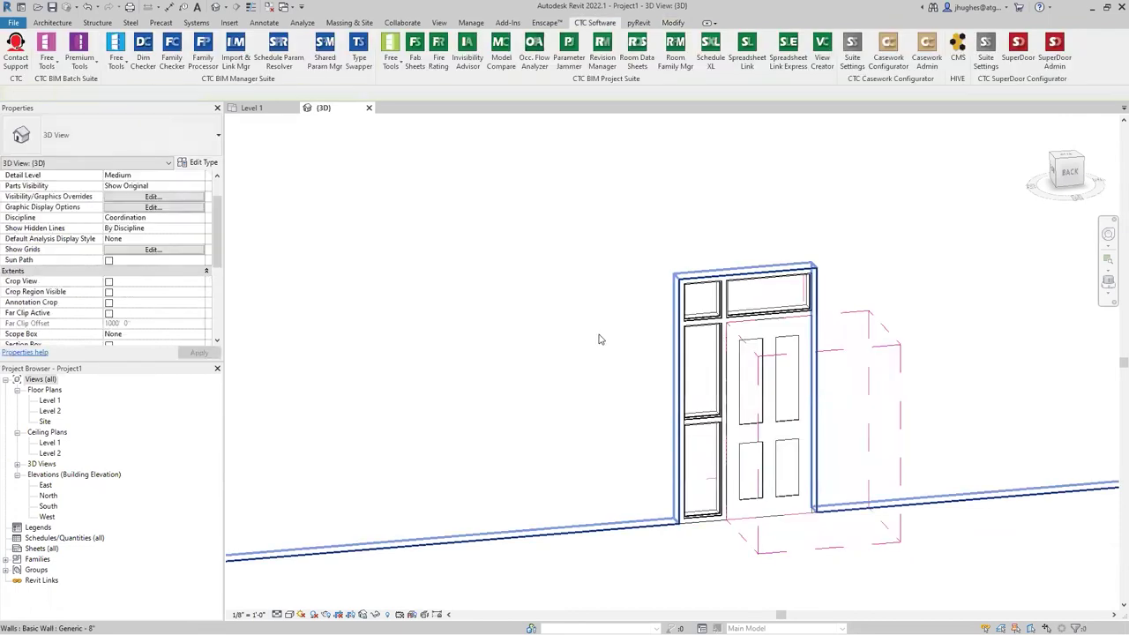
# Start the SuperDoor configurator, preview BiFold Double, Pocket and Pocket Double, and choose the Swing assembly for the door frame stage.
pyautogui.scroll(-2, 613, 350)
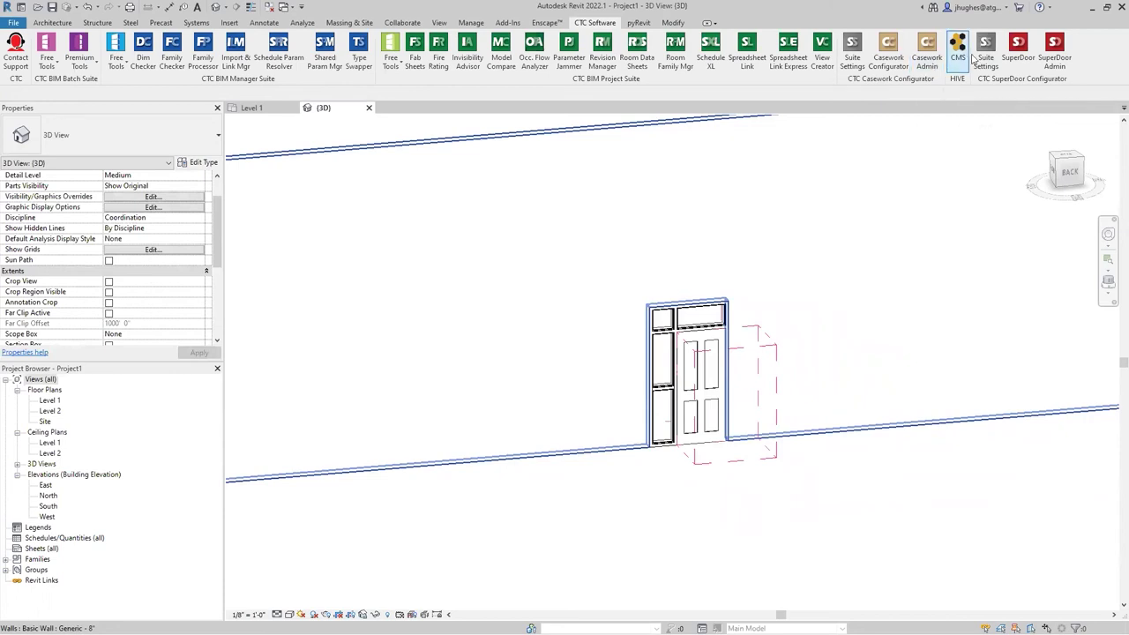
pyautogui.click(1014, 50)
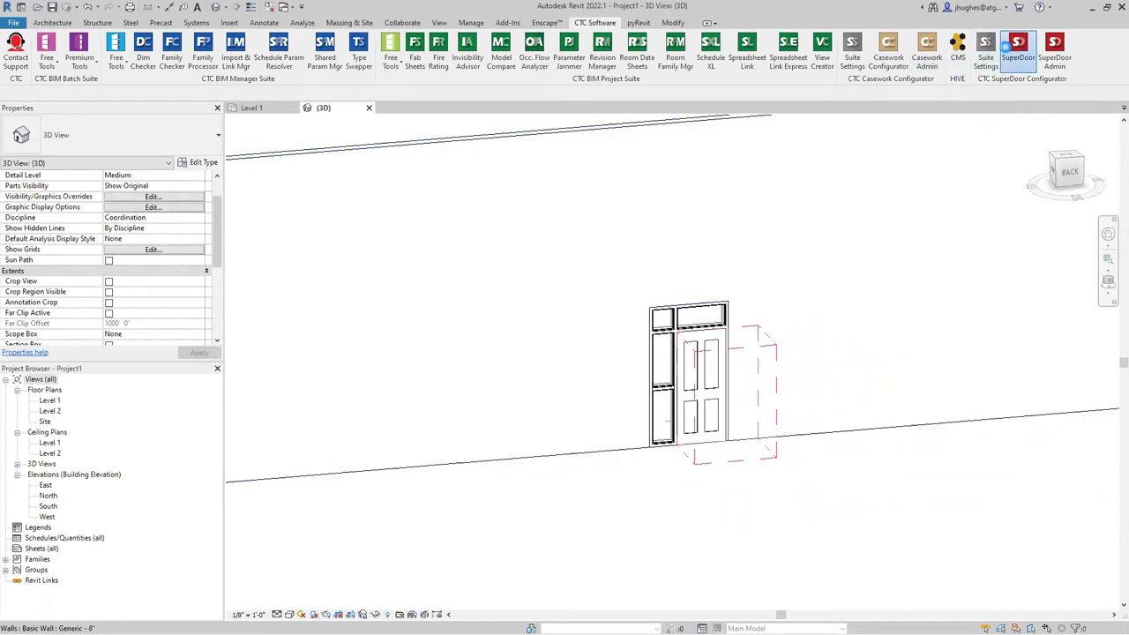
pyautogui.click(548, 216)
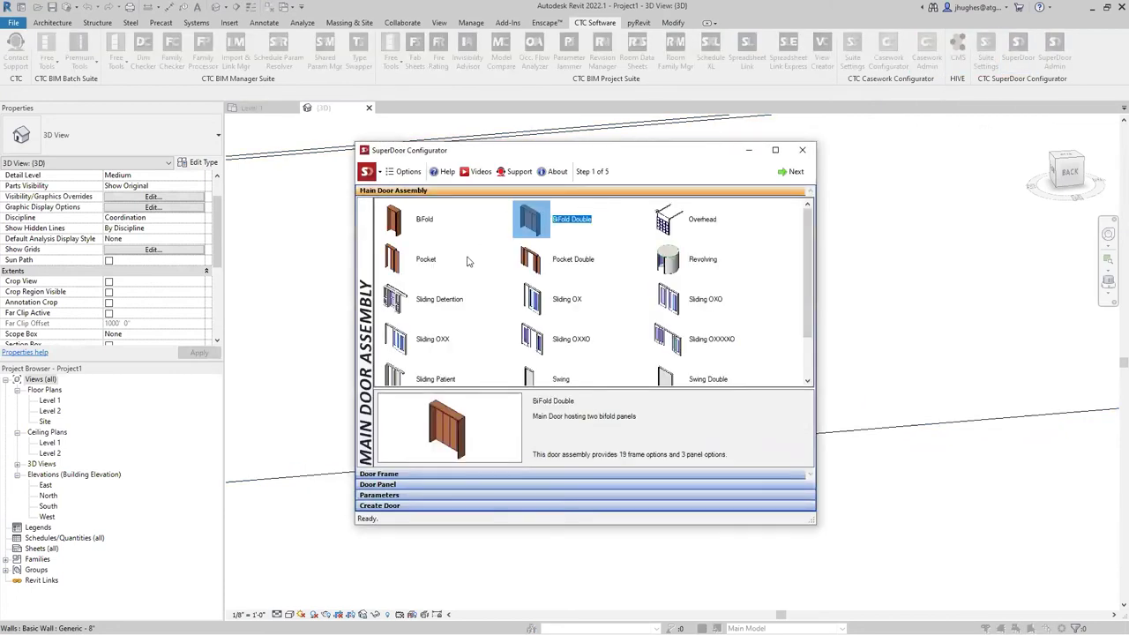
pyautogui.scroll(-3, 472, 265)
pyautogui.scroll(3, 475, 275)
pyautogui.click(421, 255)
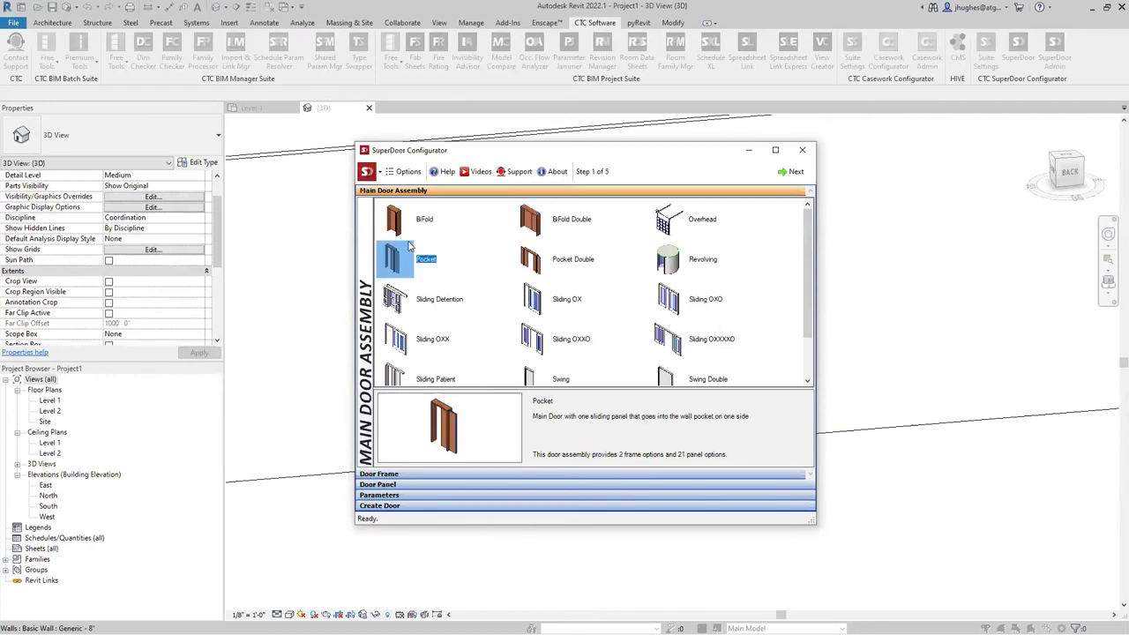
pyautogui.click(408, 233)
pyautogui.click(513, 259)
pyautogui.scroll(-1, 508, 274)
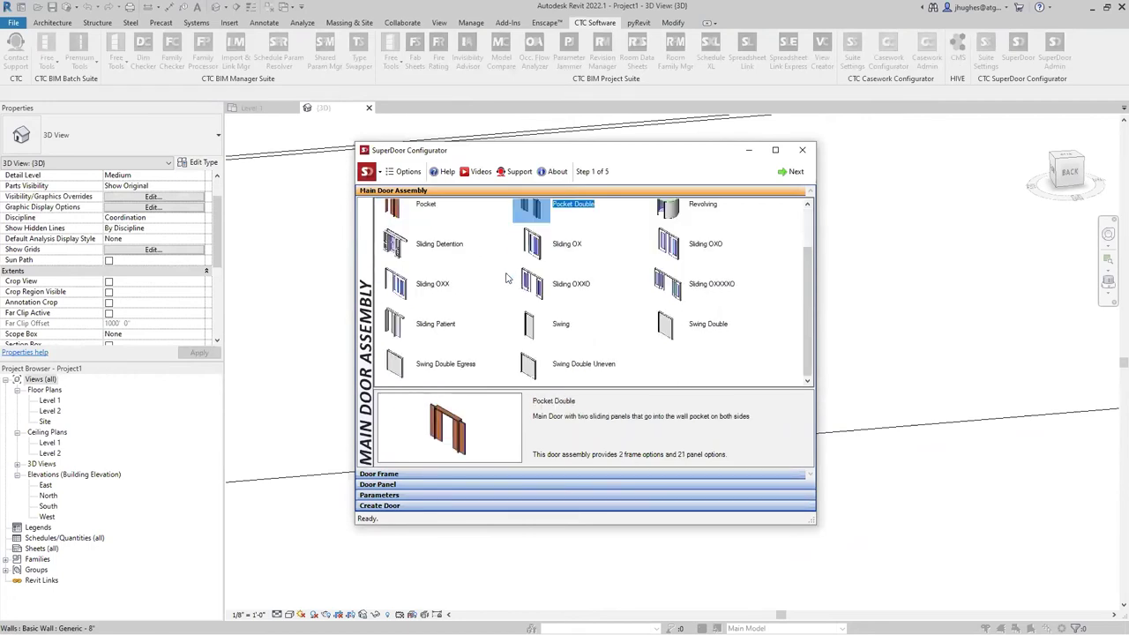
pyautogui.click(533, 335)
pyautogui.click(791, 171)
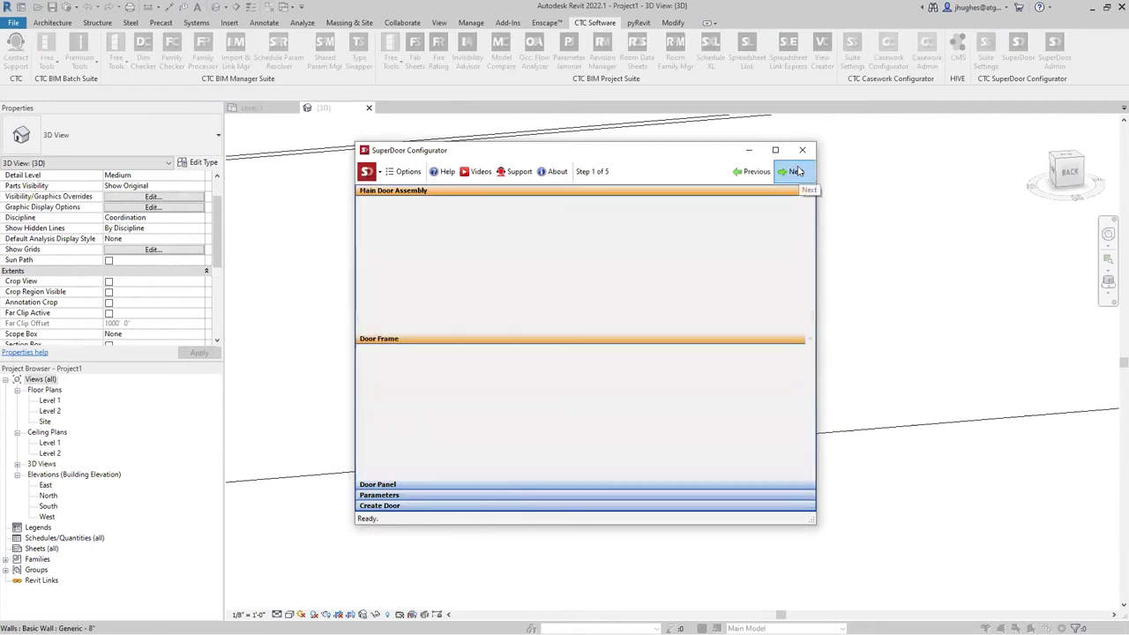
# Choose the WD-11A frame with sidelight and transom, keep the solid F panel, and proceed to the parameters.
pyautogui.scroll(-5, 646, 339)
pyautogui.click(546, 377)
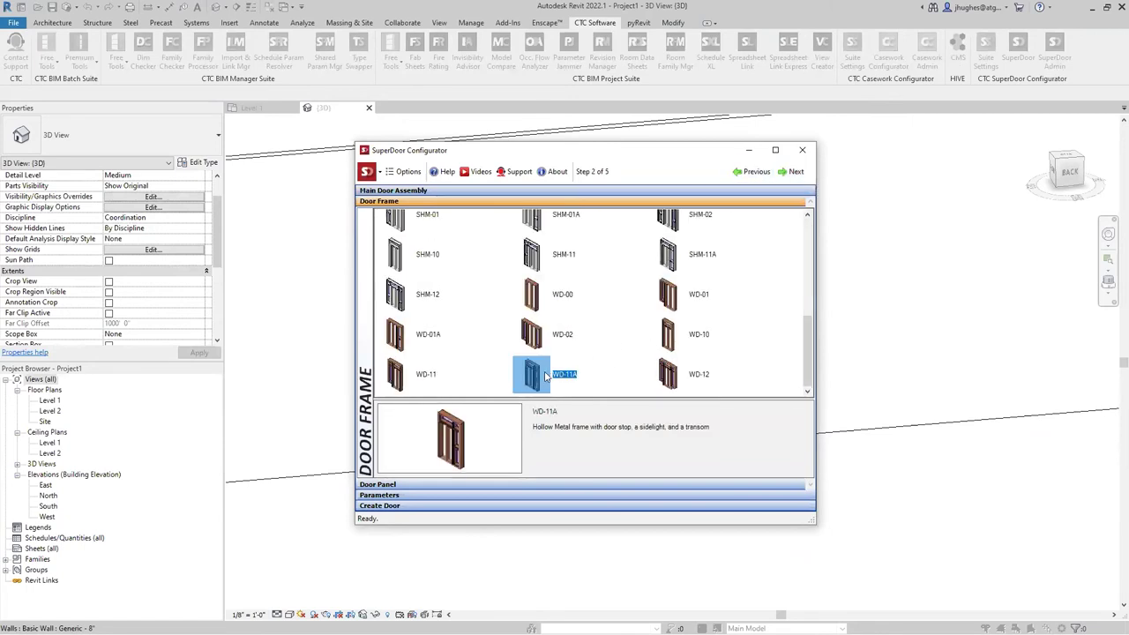
pyautogui.click(791, 172)
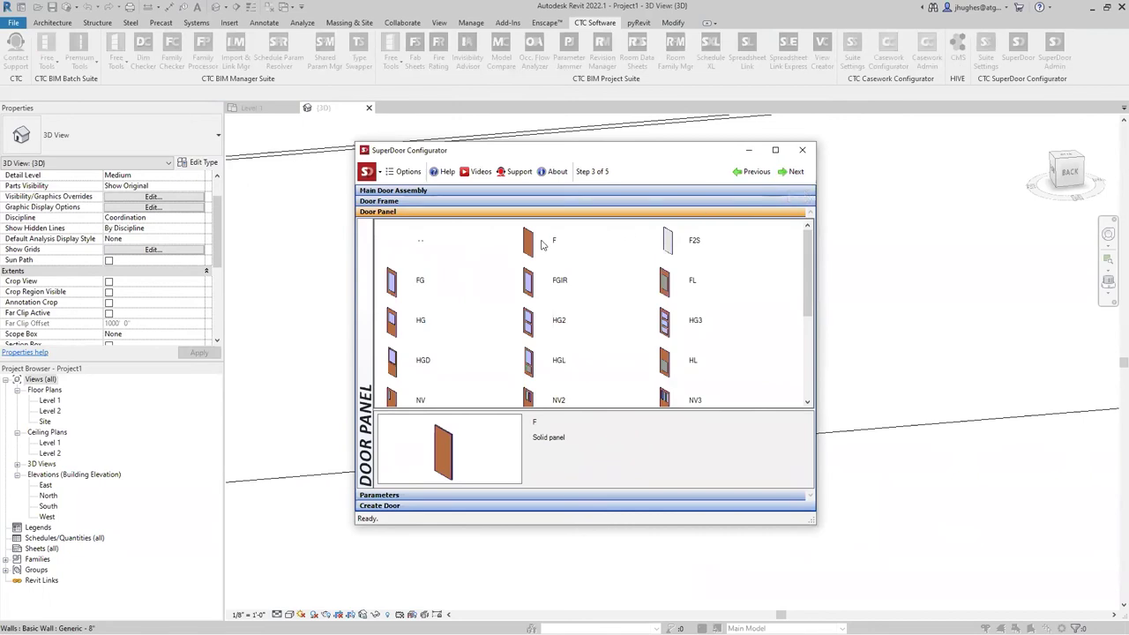
pyautogui.click(796, 176)
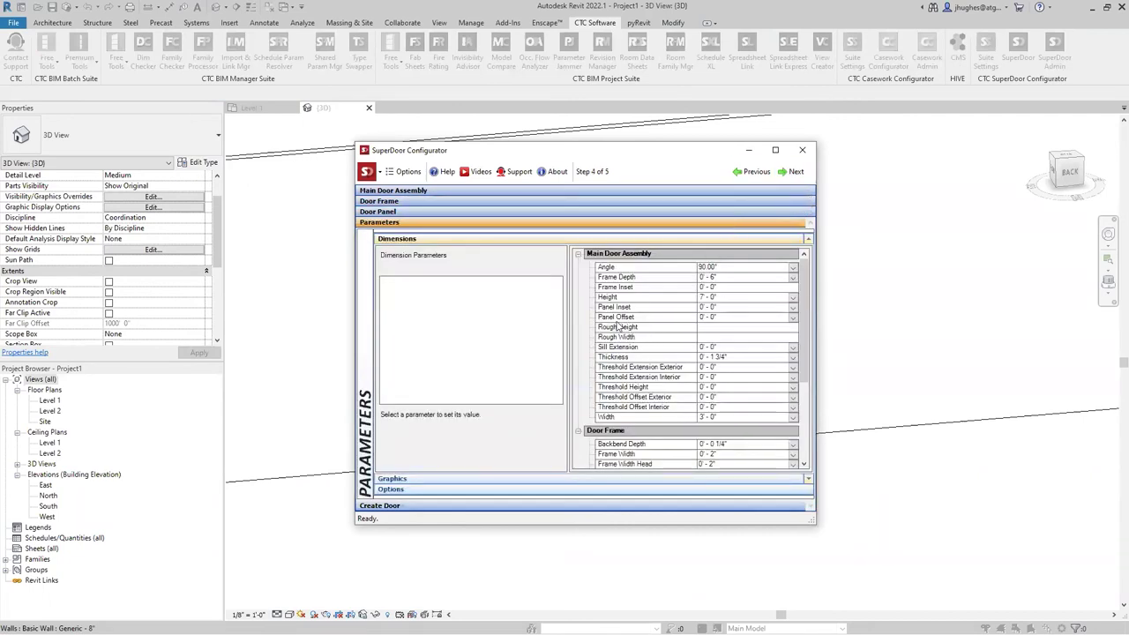
# Examine the swing door's dimension parameters, checking the diagrams for Backbend Depth and Sill Height.
pyautogui.scroll(-1, 618, 326)
pyautogui.scroll(-1, 618, 327)
pyautogui.scroll(2, 619, 327)
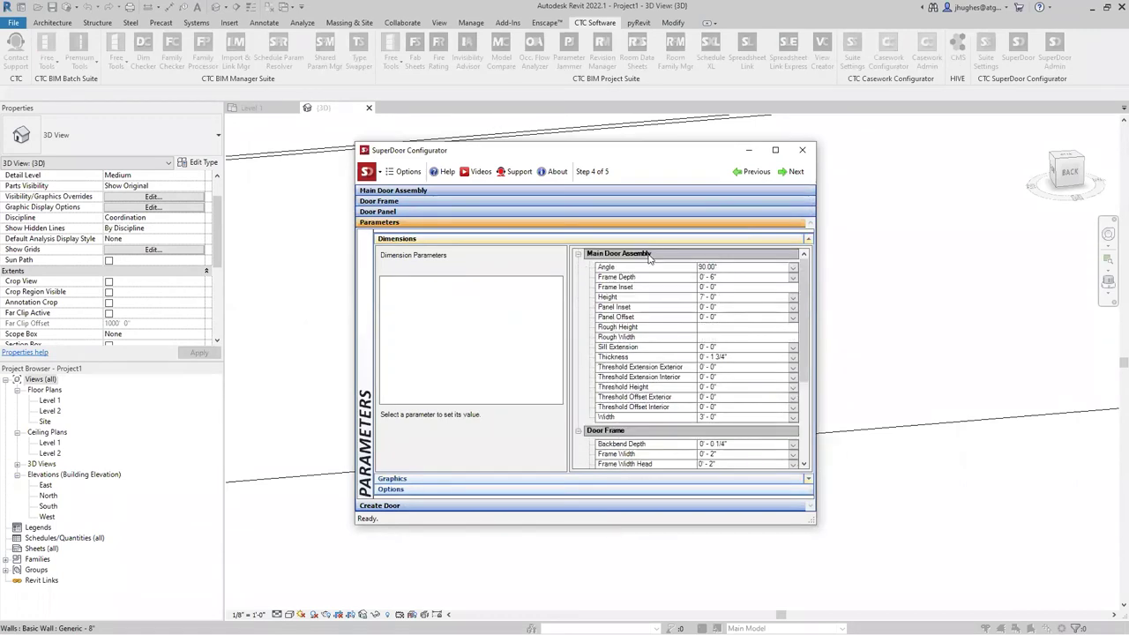
pyautogui.scroll(-3, 613, 344)
pyautogui.click(614, 362)
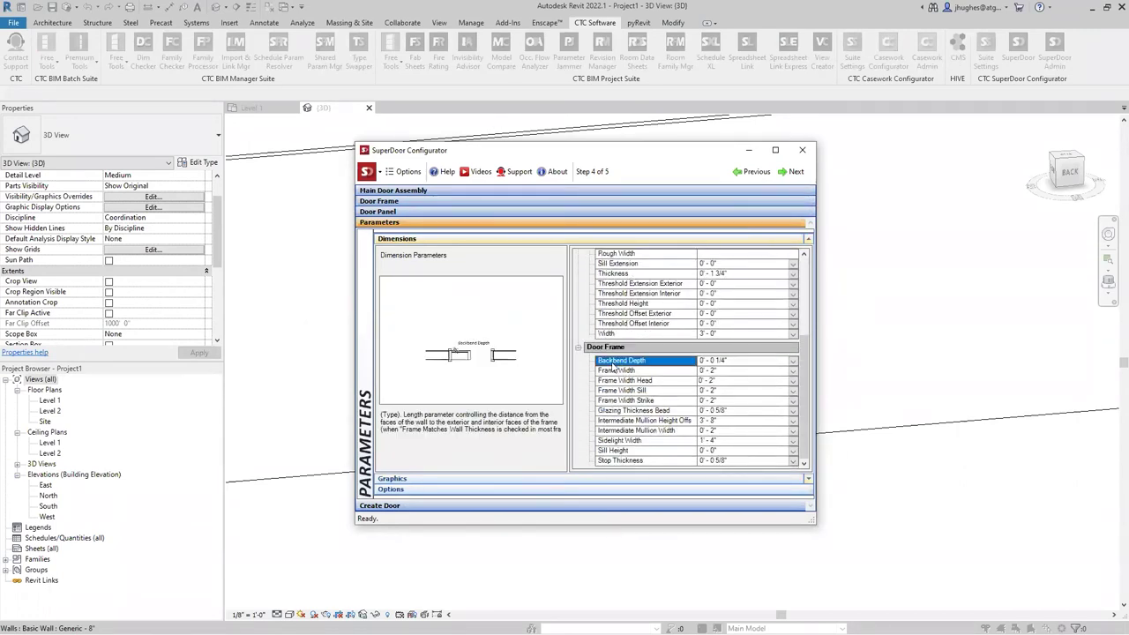
pyautogui.click(606, 452)
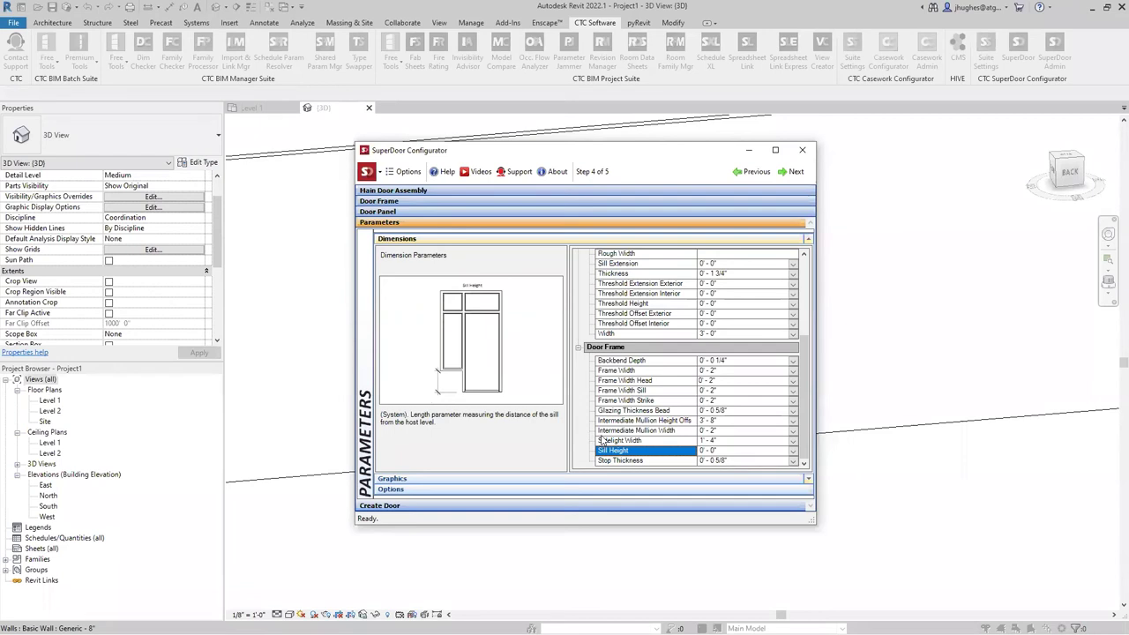
# Examine the Sidelight Width dimension diagram, and review the door's graphics parameters and other options.
pyautogui.scroll(3, 621, 404)
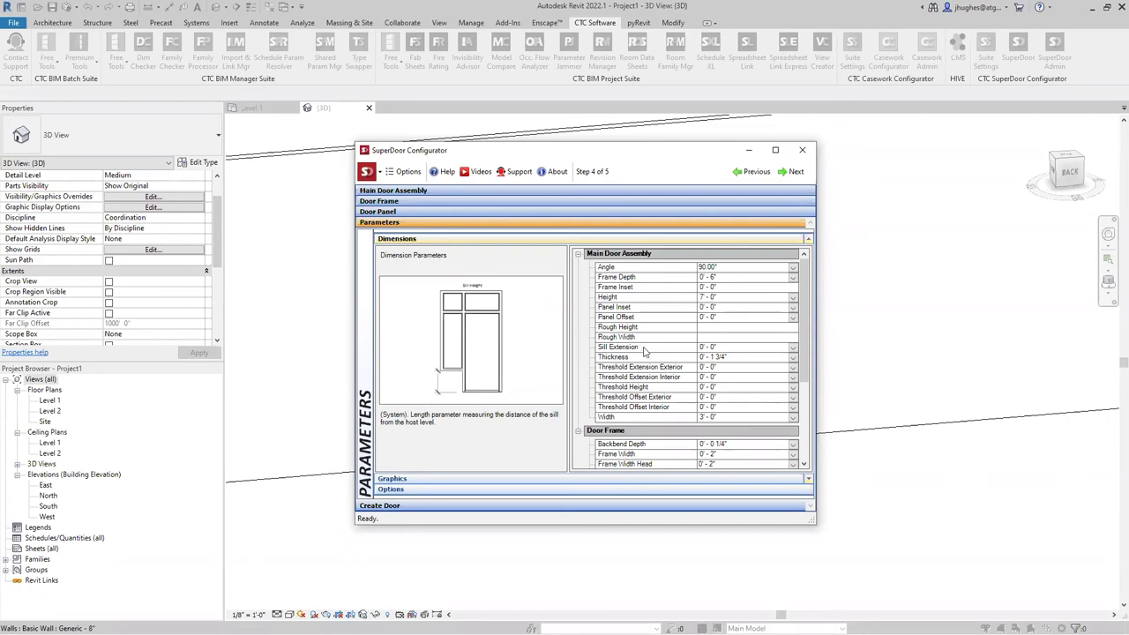
pyautogui.scroll(-2, 644, 351)
pyautogui.scroll(-1, 644, 352)
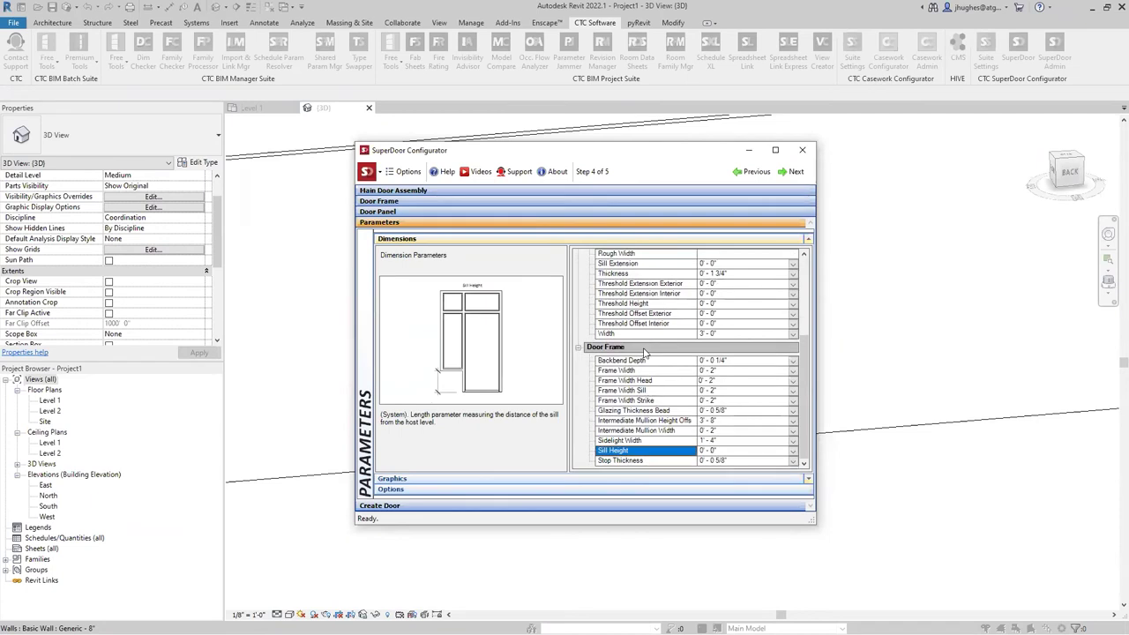
pyautogui.click(644, 441)
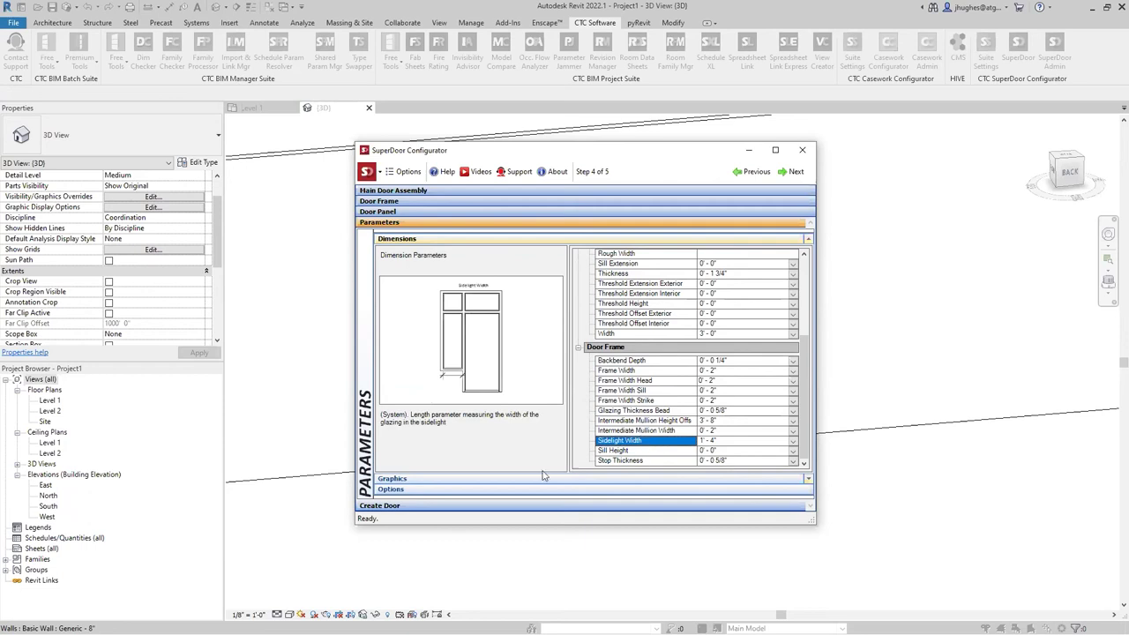
pyautogui.click(470, 479)
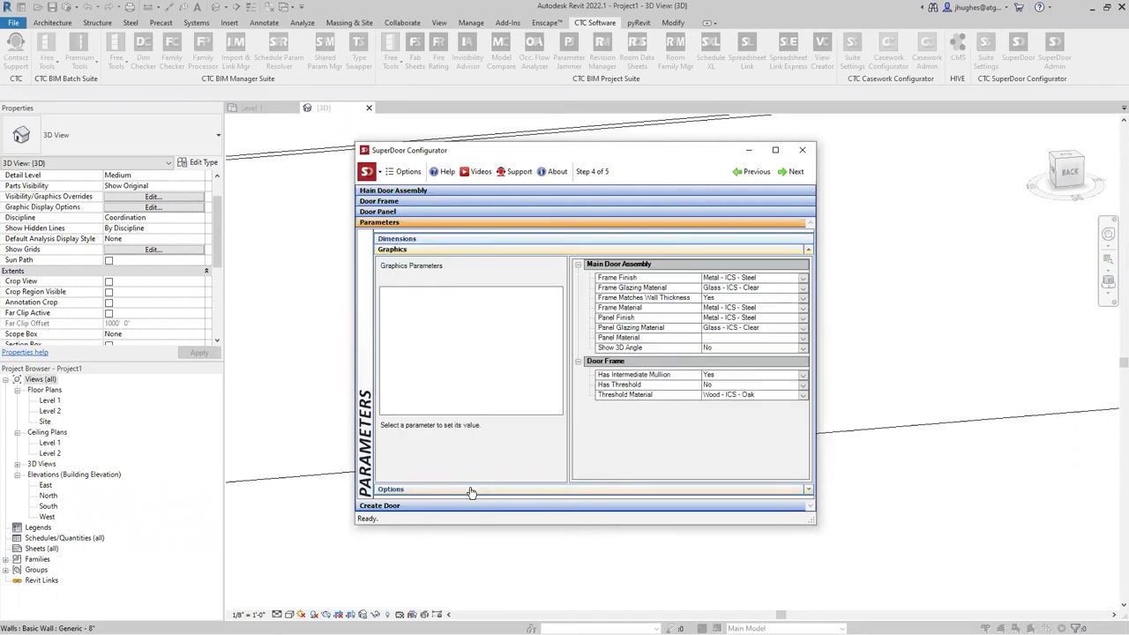
pyautogui.click(471, 491)
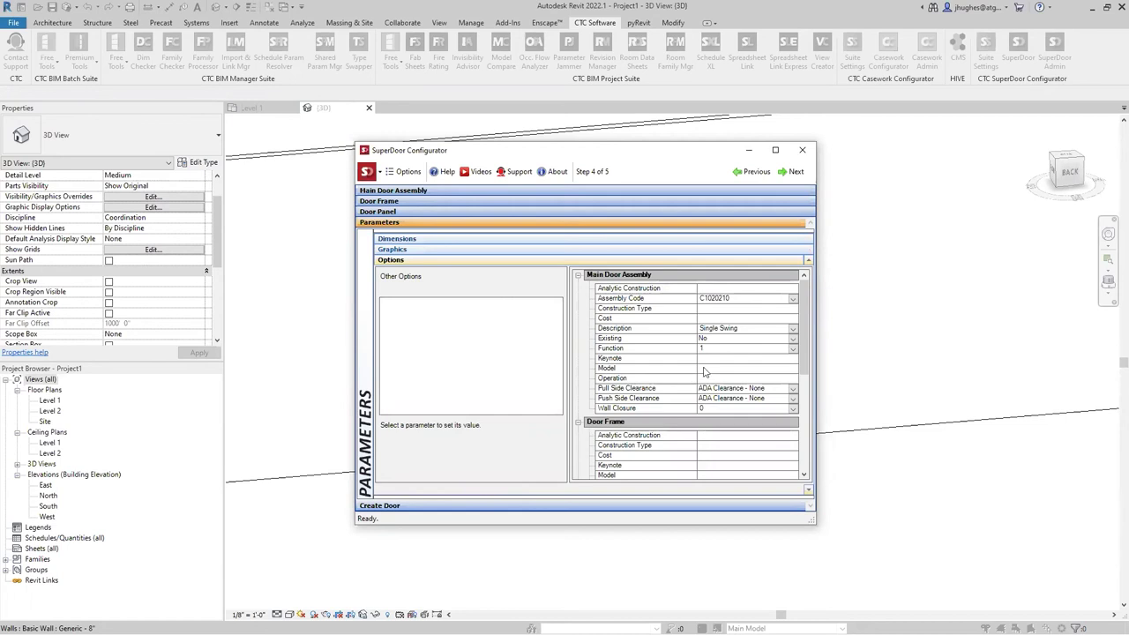
# Review the other options listed for the main door assembly, door frame and door panel.
pyautogui.scroll(-5, 704, 372)
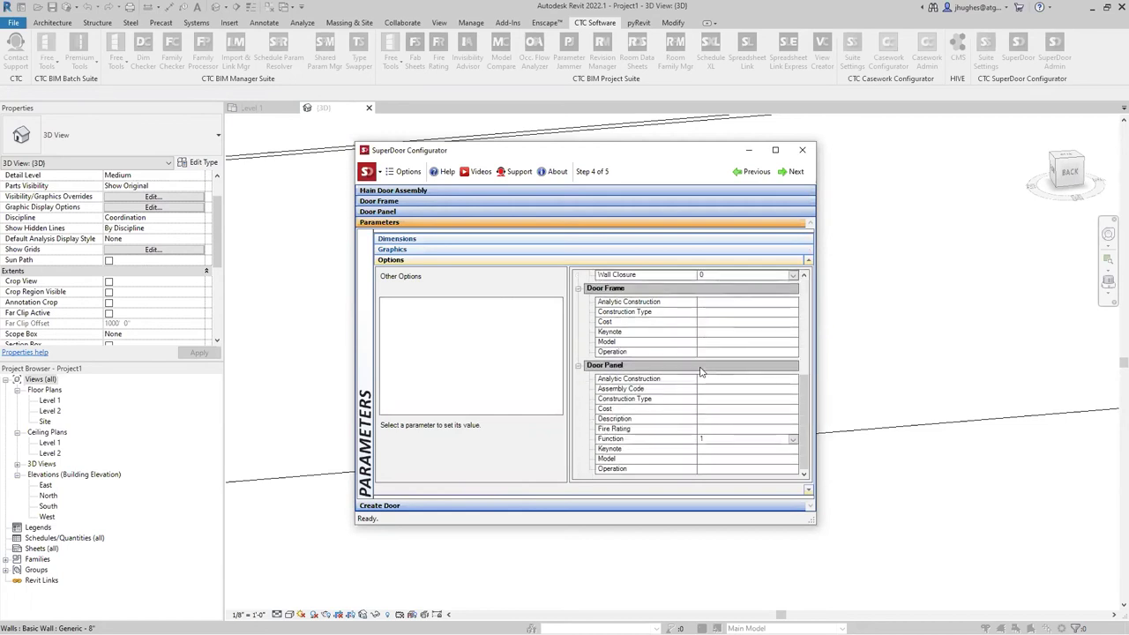
pyautogui.scroll(4, 672, 429)
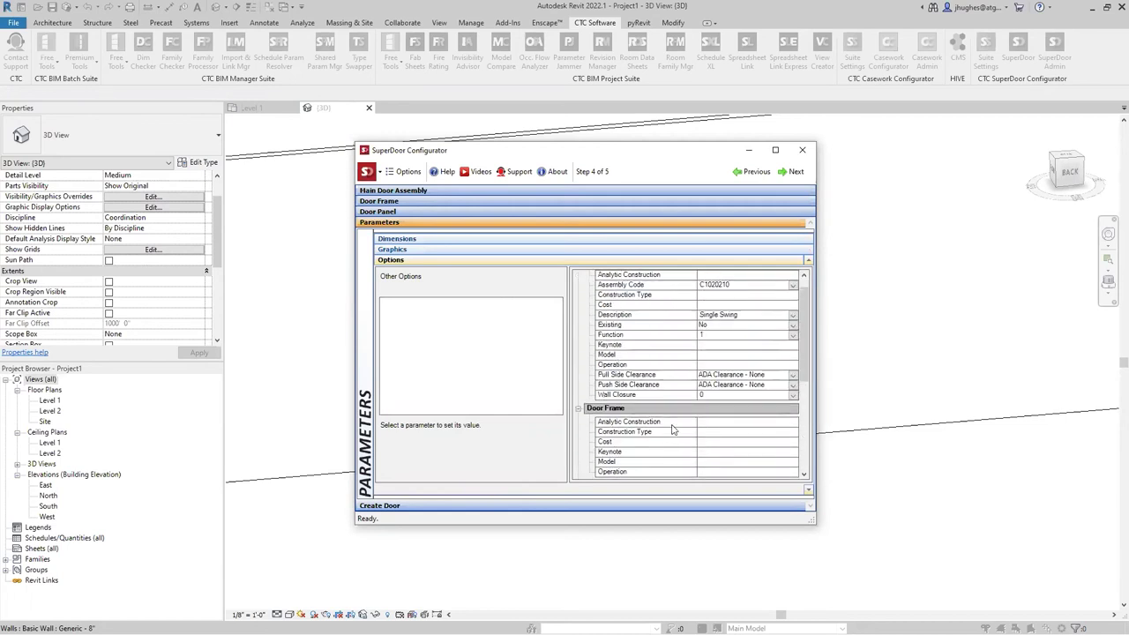
pyautogui.scroll(1, 672, 430)
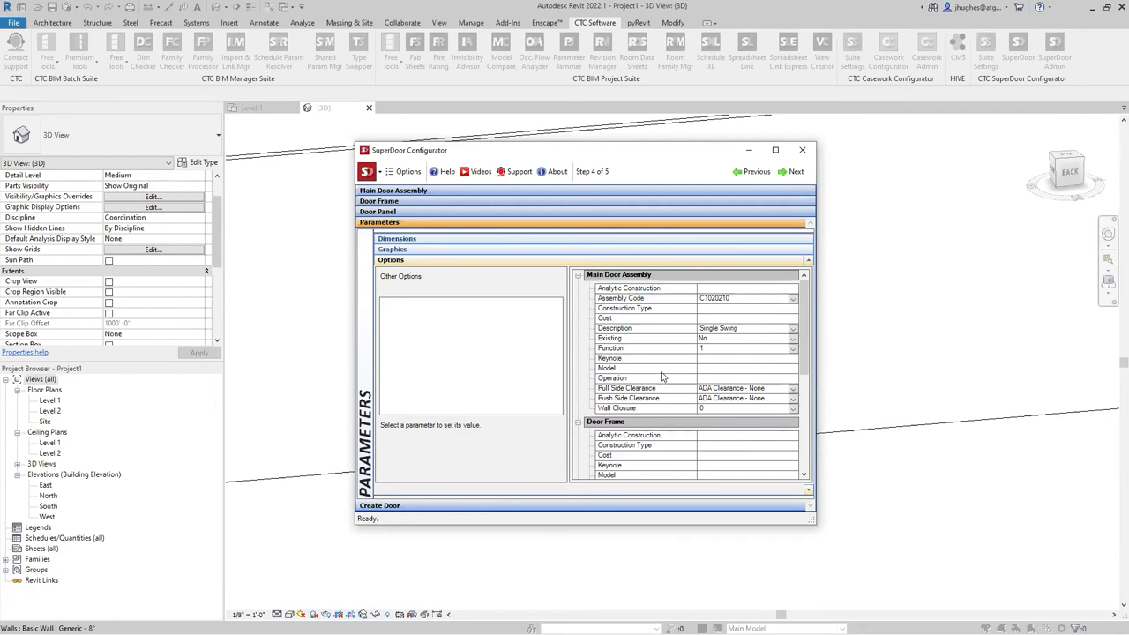
# Examine the main door assembly's dimension diagrams, including Threshold Extension Exterior, Sill Extension, Height, Panel Inset and Frame Inset.
pyautogui.click(448, 243)
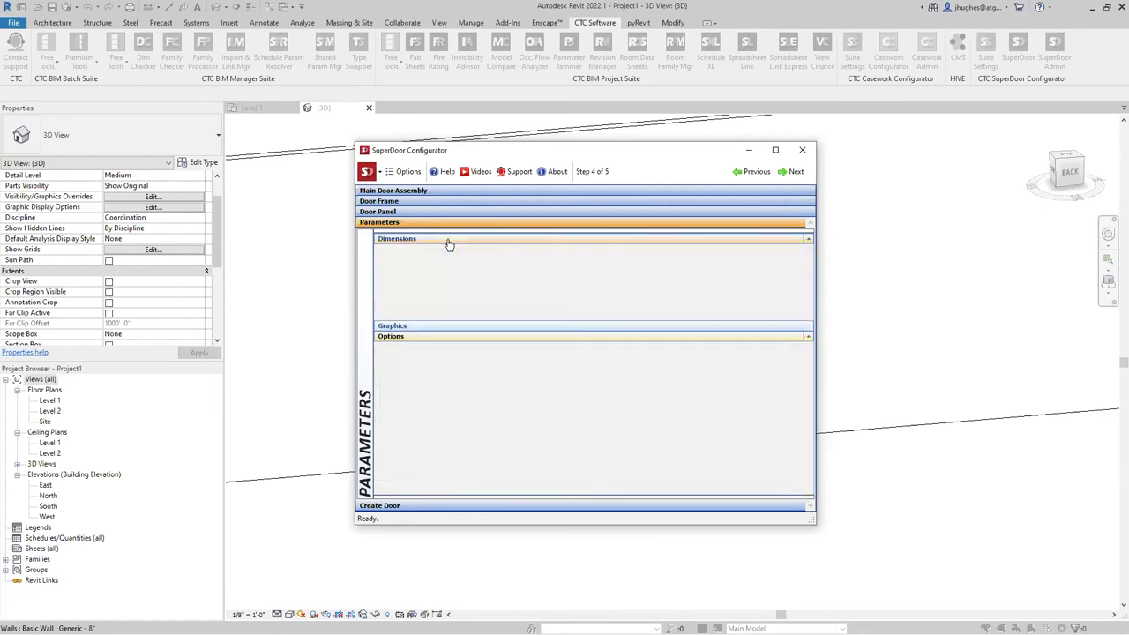
pyautogui.scroll(2, 734, 313)
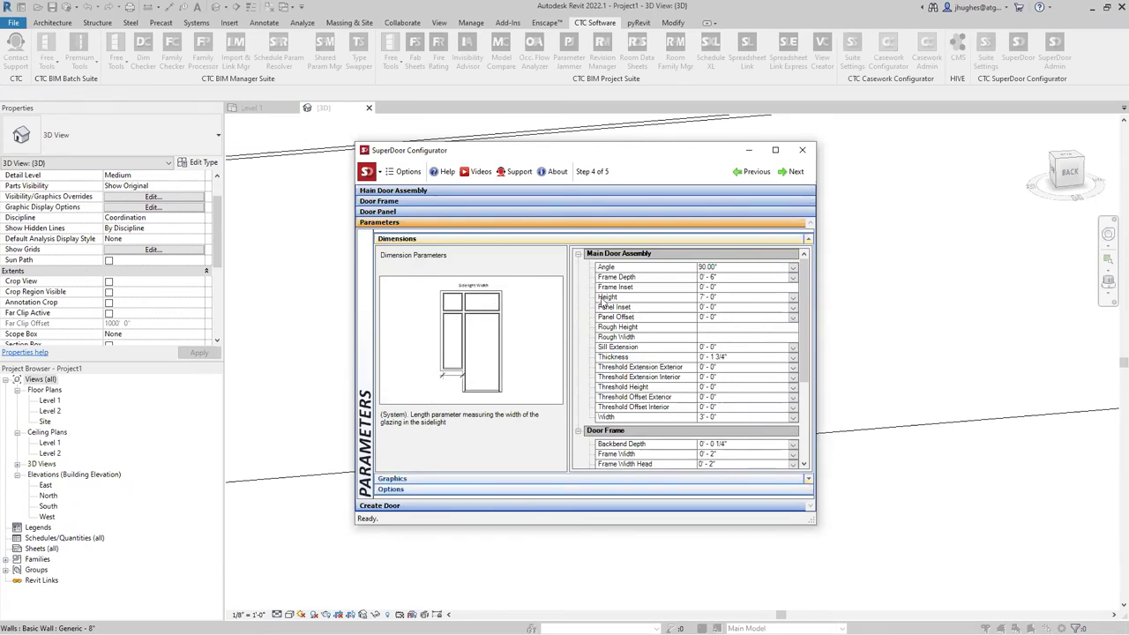
pyautogui.click(621, 367)
pyautogui.click(610, 347)
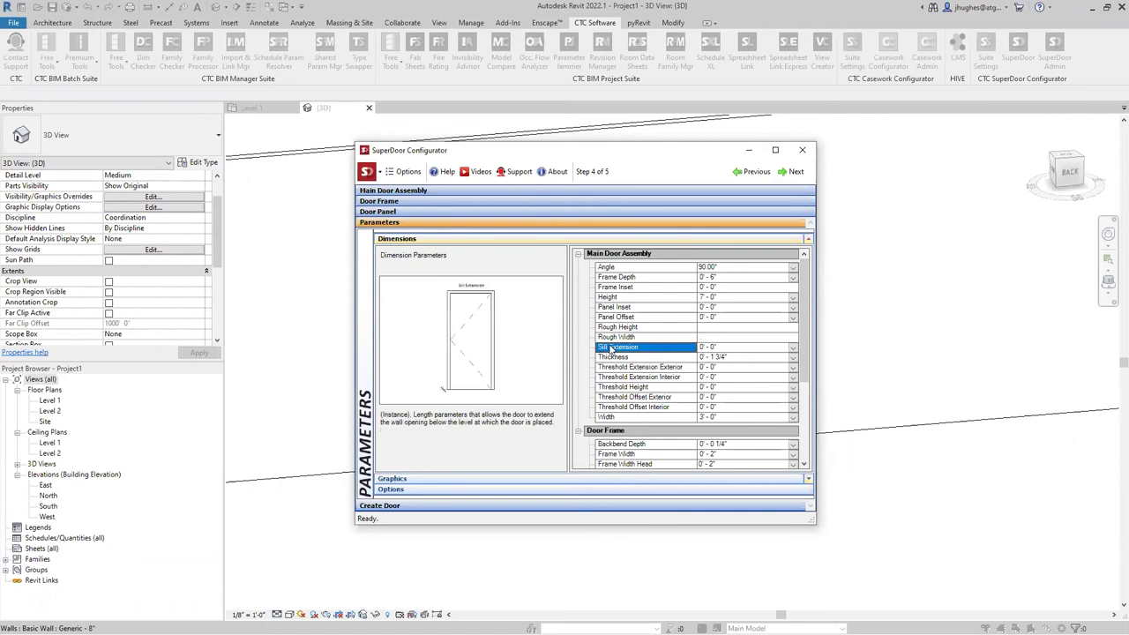
pyautogui.click(611, 298)
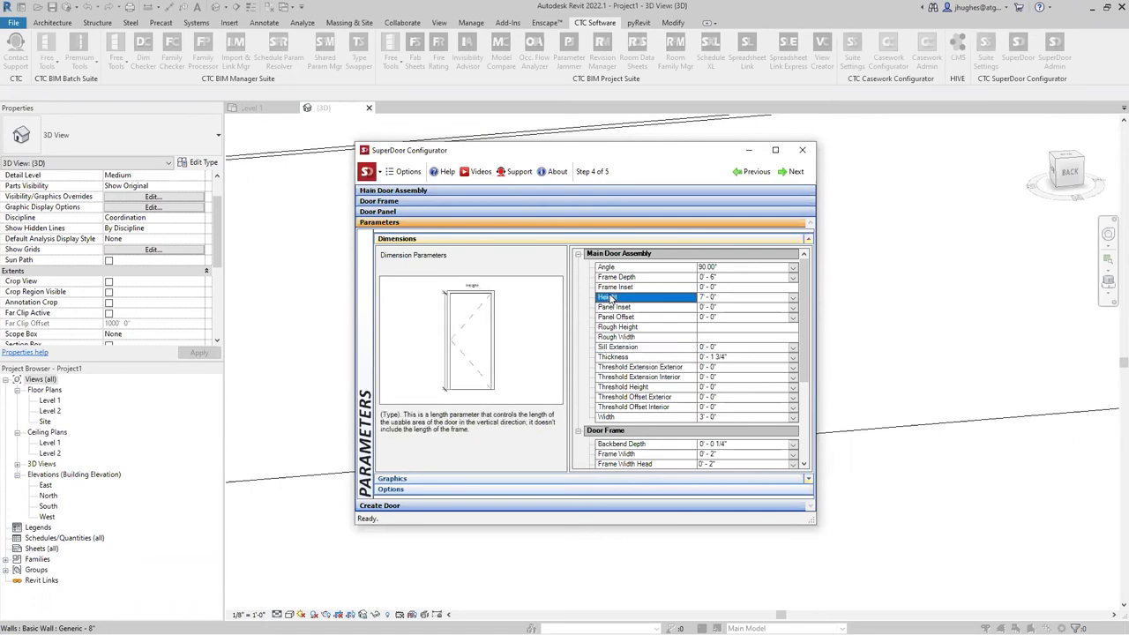
pyautogui.click(620, 307)
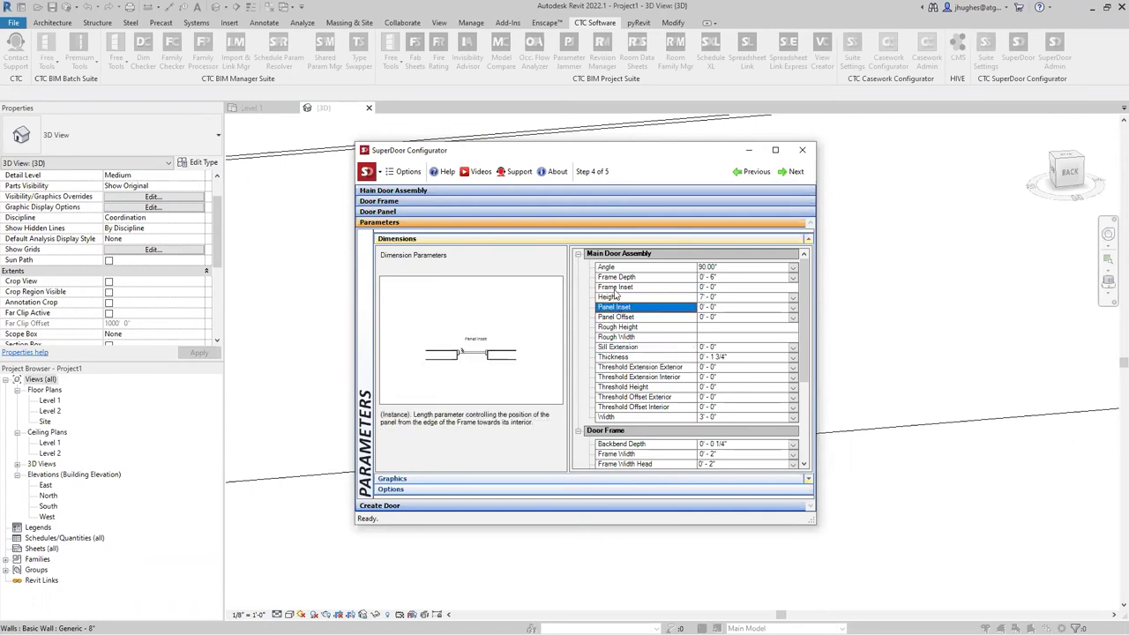
pyautogui.click(615, 291)
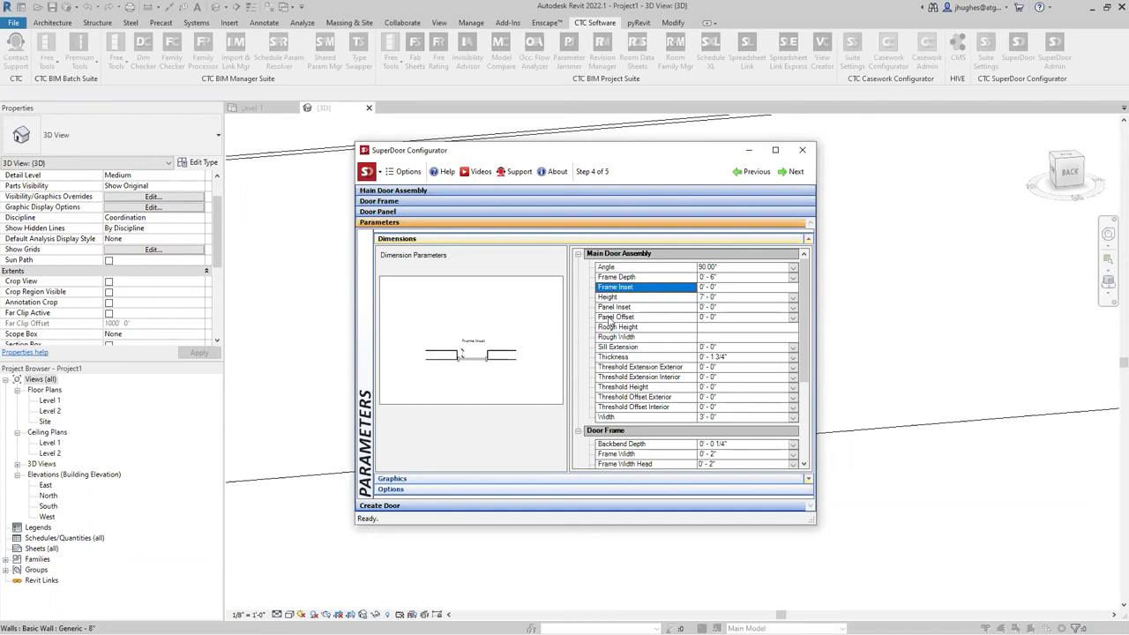
# Check the Panel Offset, Rough Width and Rough Height descriptions, and close the configurator without creating a door.
pyautogui.click(608, 319)
pyautogui.click(607, 327)
pyautogui.click(606, 337)
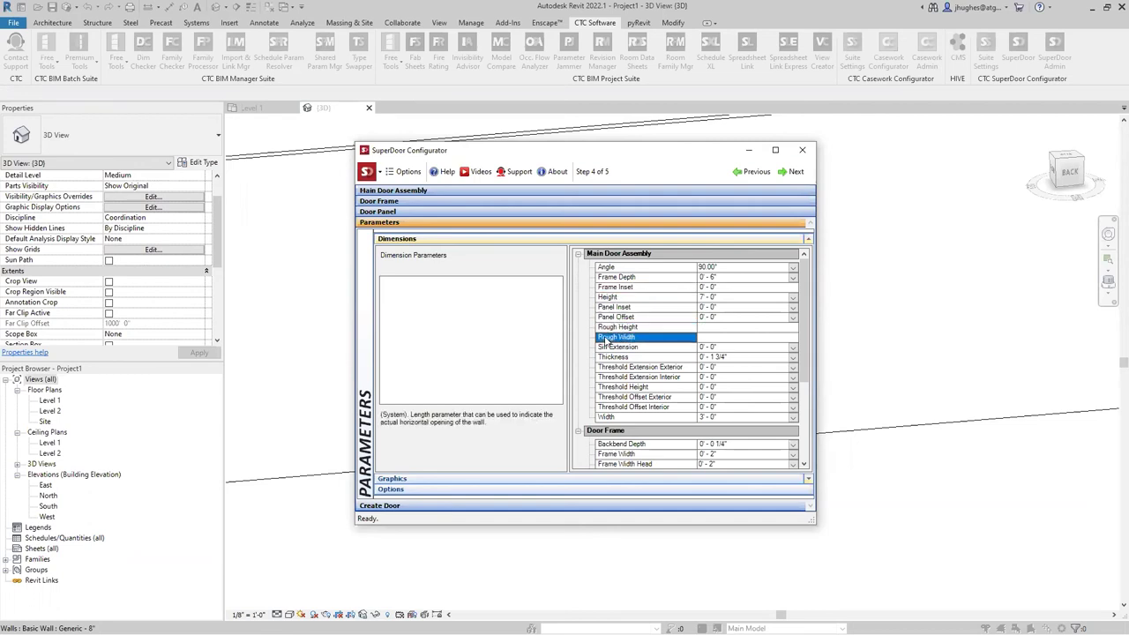
pyautogui.click(619, 328)
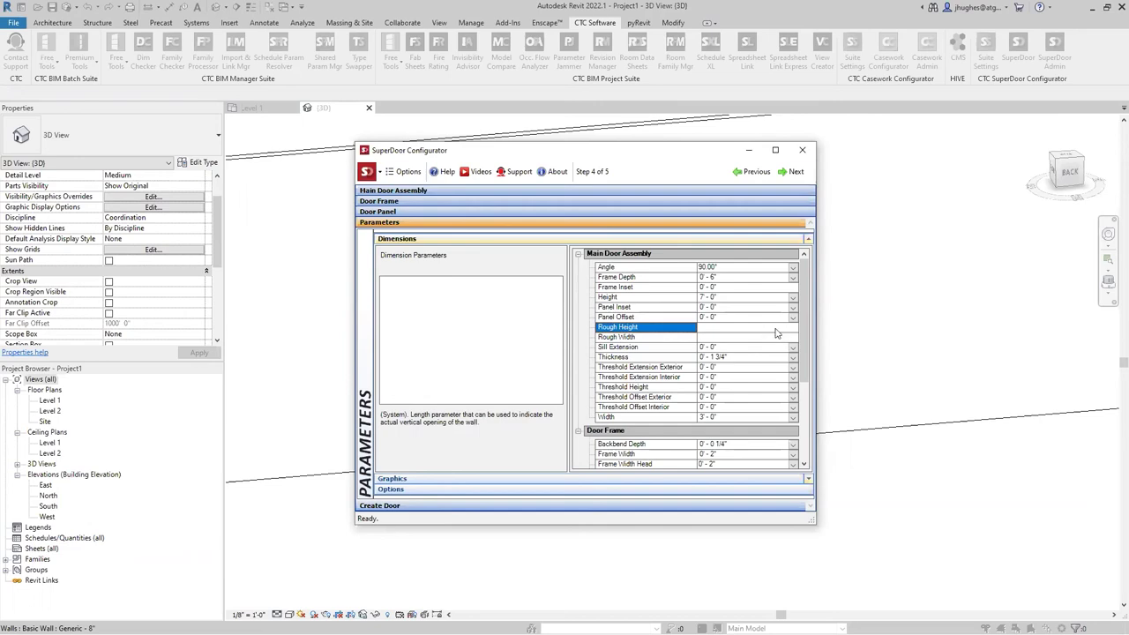
pyautogui.click(780, 327)
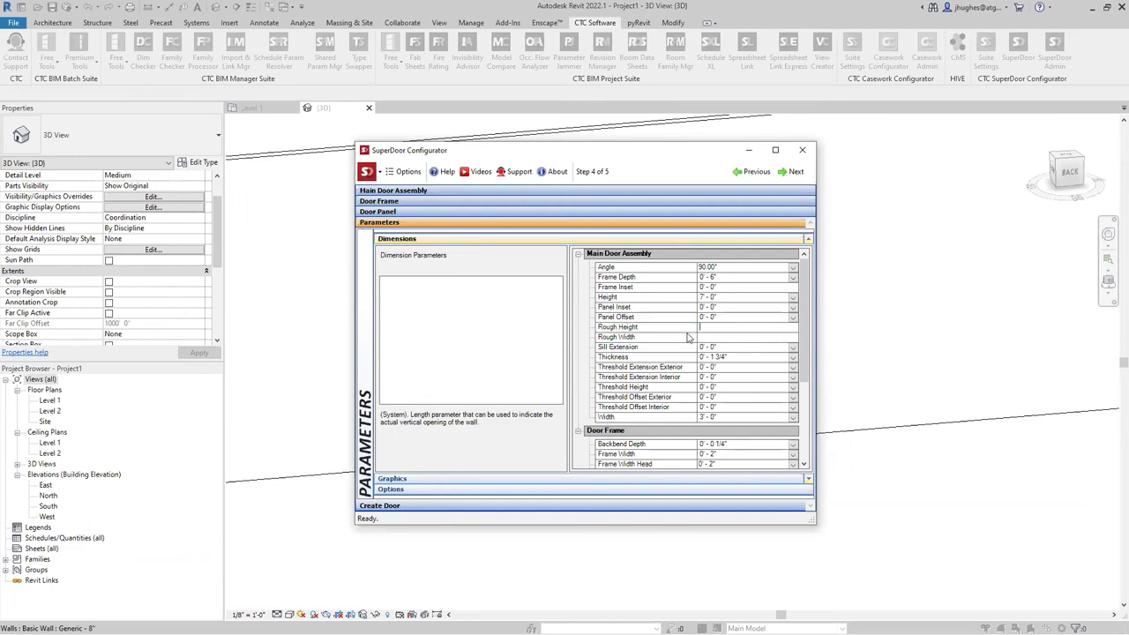
pyautogui.click(800, 151)
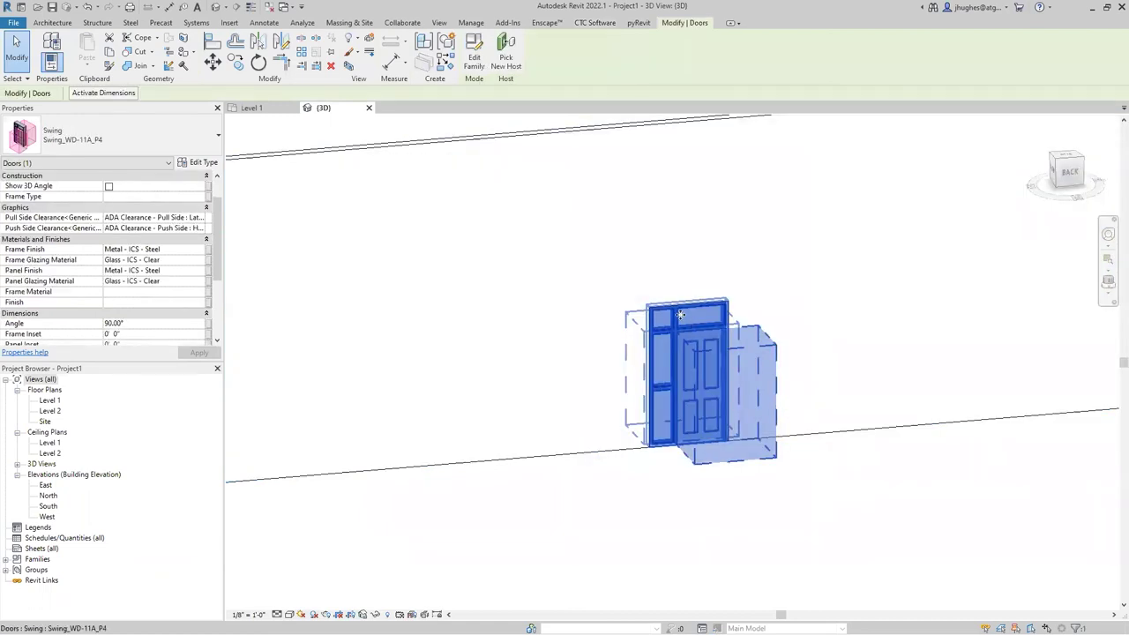
# Select the placed Swing_WD-11A_P4 door and examine its ADA clearance zones in the 3D view.
pyautogui.scroll(-2, 680, 315)
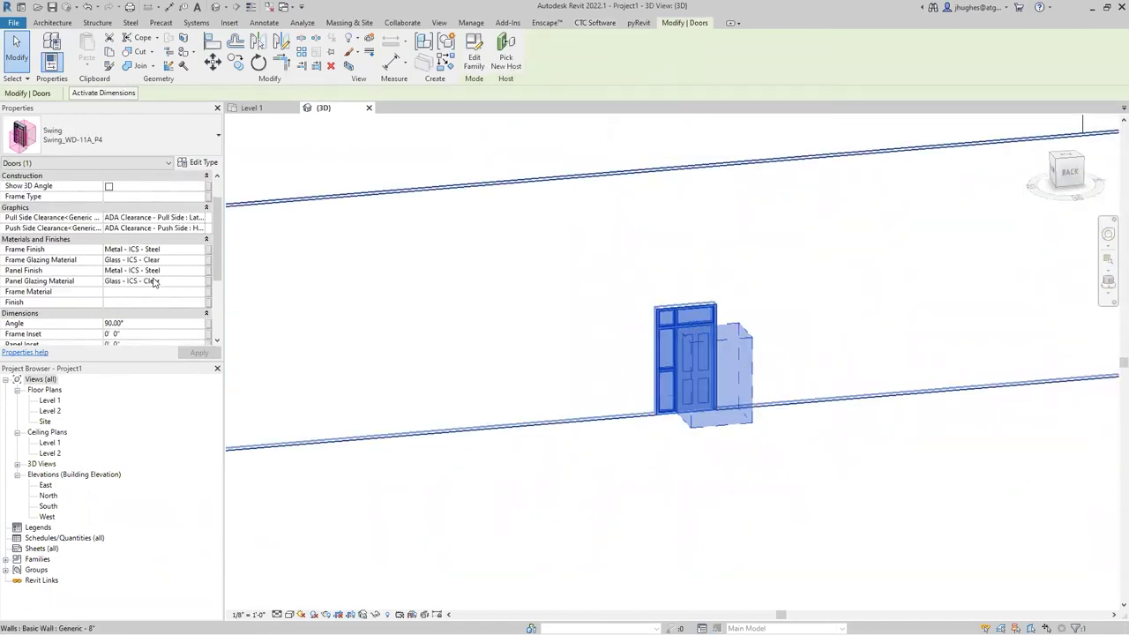
pyautogui.click(756, 474)
pyautogui.click(691, 382)
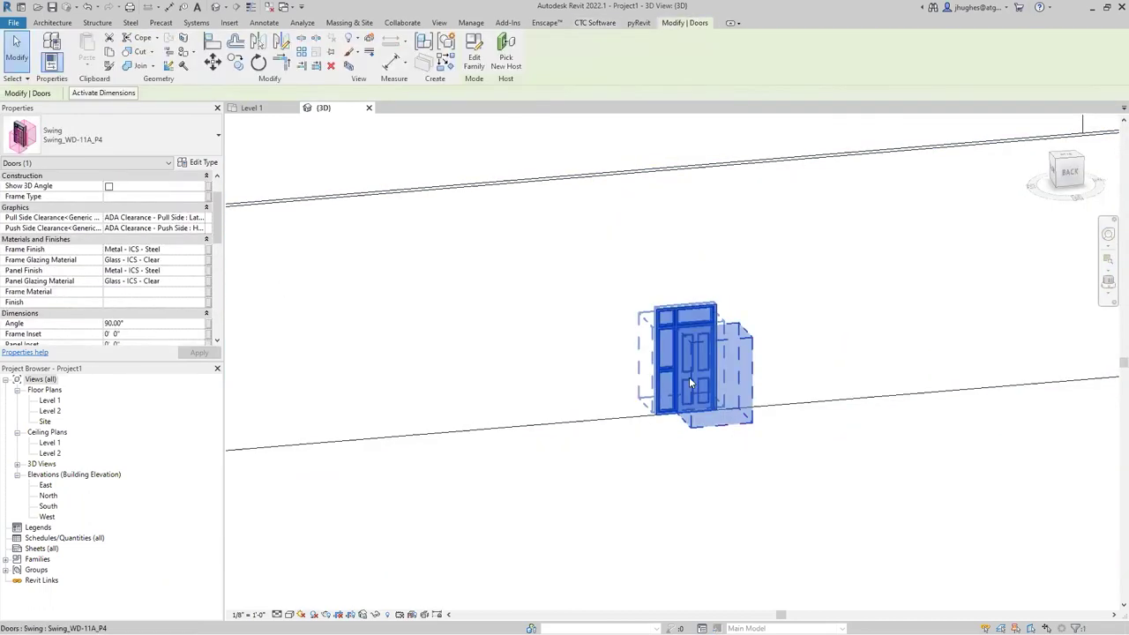
pyautogui.scroll(3, 688, 346)
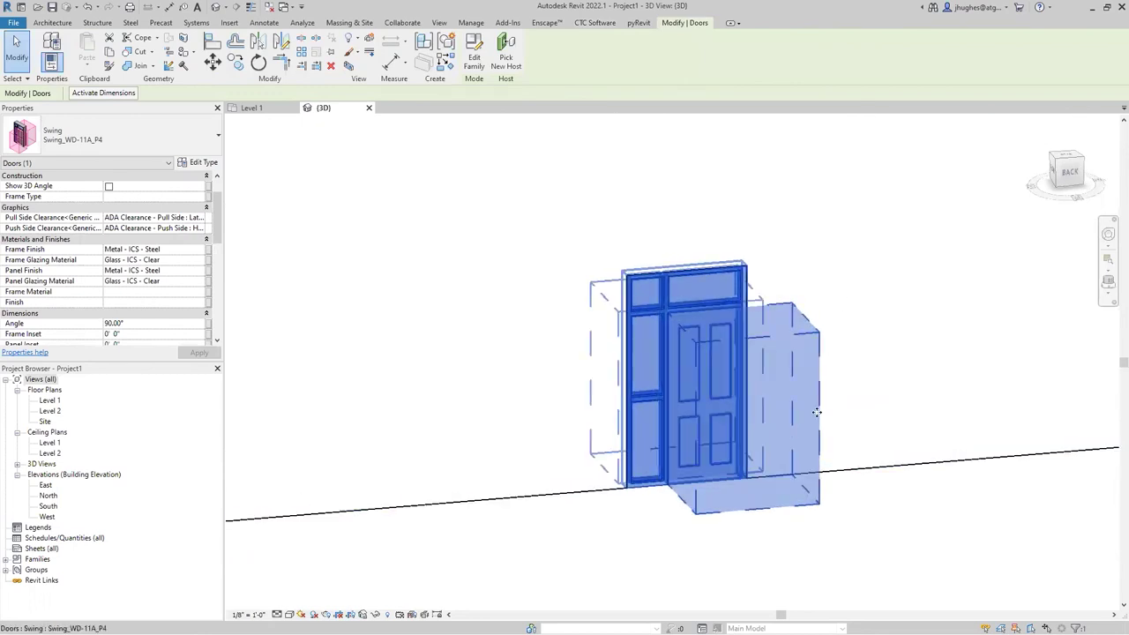
pyautogui.scroll(-3, 816, 413)
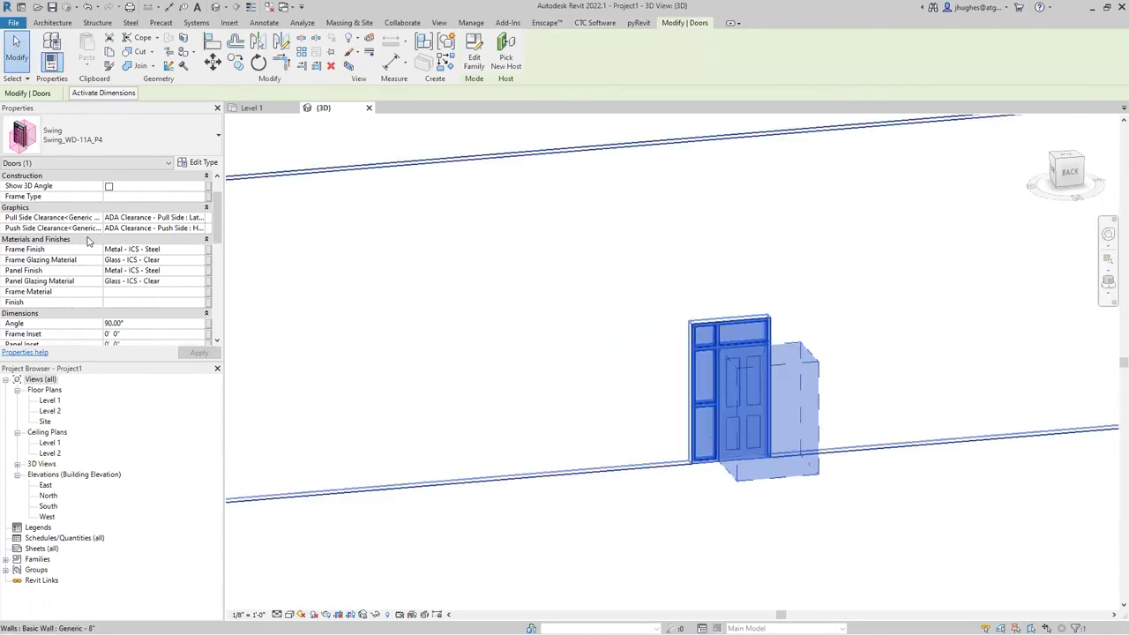
# Review the placed swing door's full list of instance properties, and deselect the door.
pyautogui.scroll(1, 116, 262)
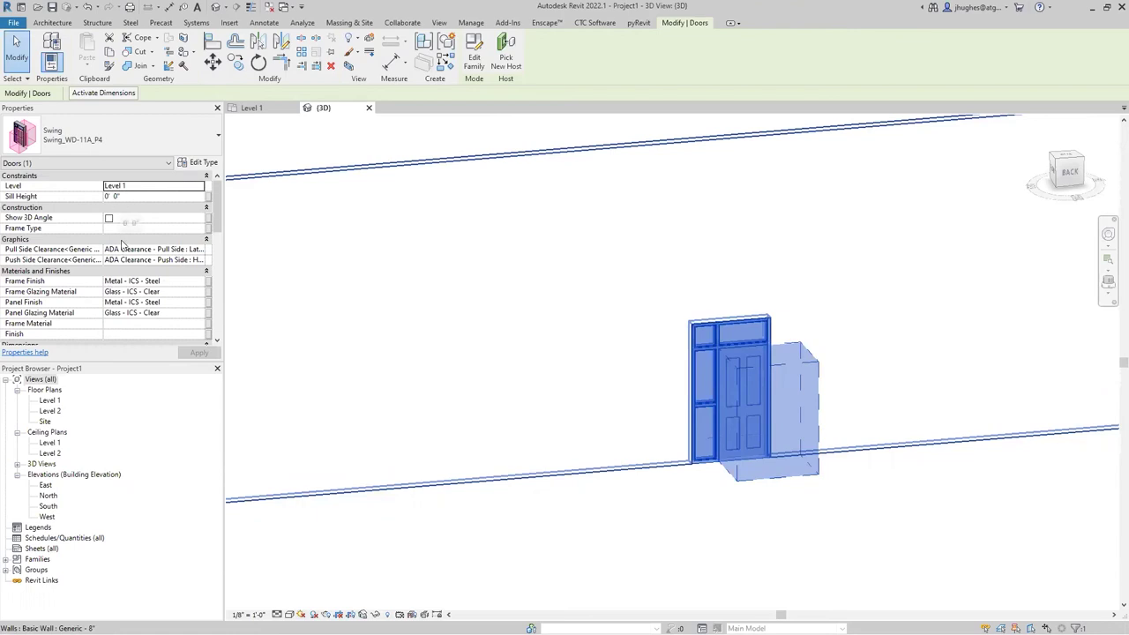
pyautogui.scroll(-5, 124, 251)
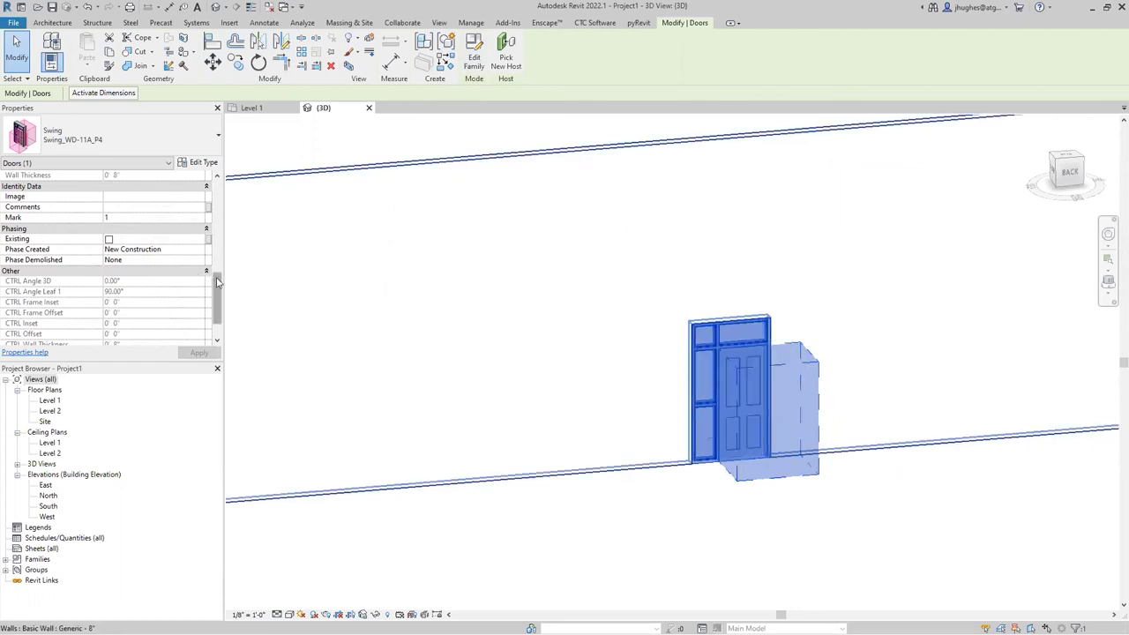
pyautogui.moveTo(217, 281); pyautogui.dragTo(217, 301)
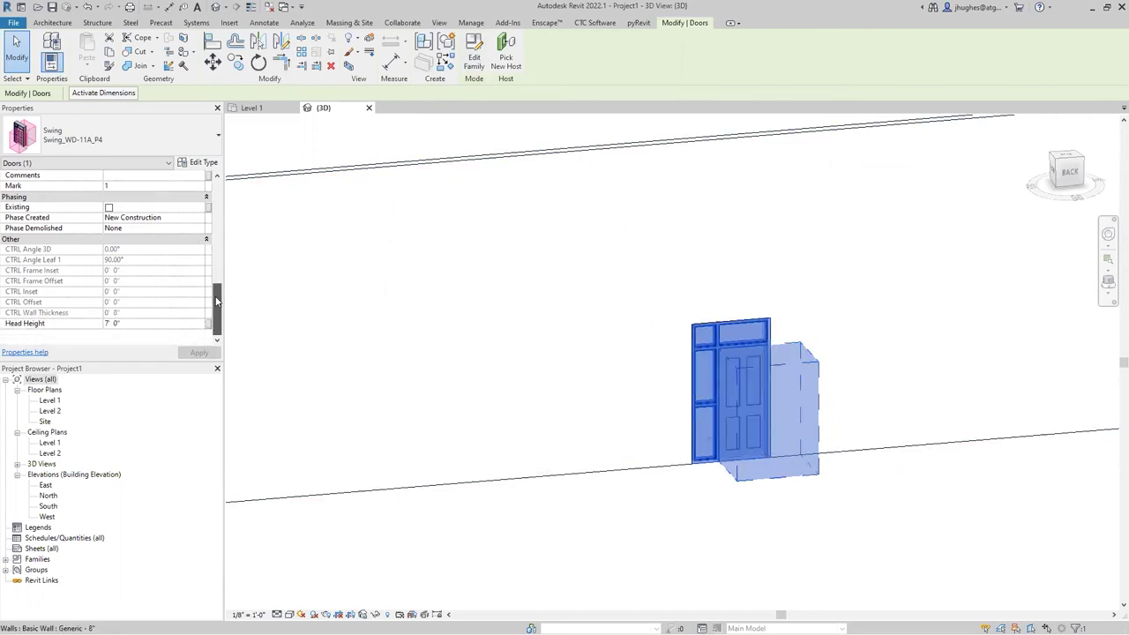
pyautogui.scroll(5, 205, 185)
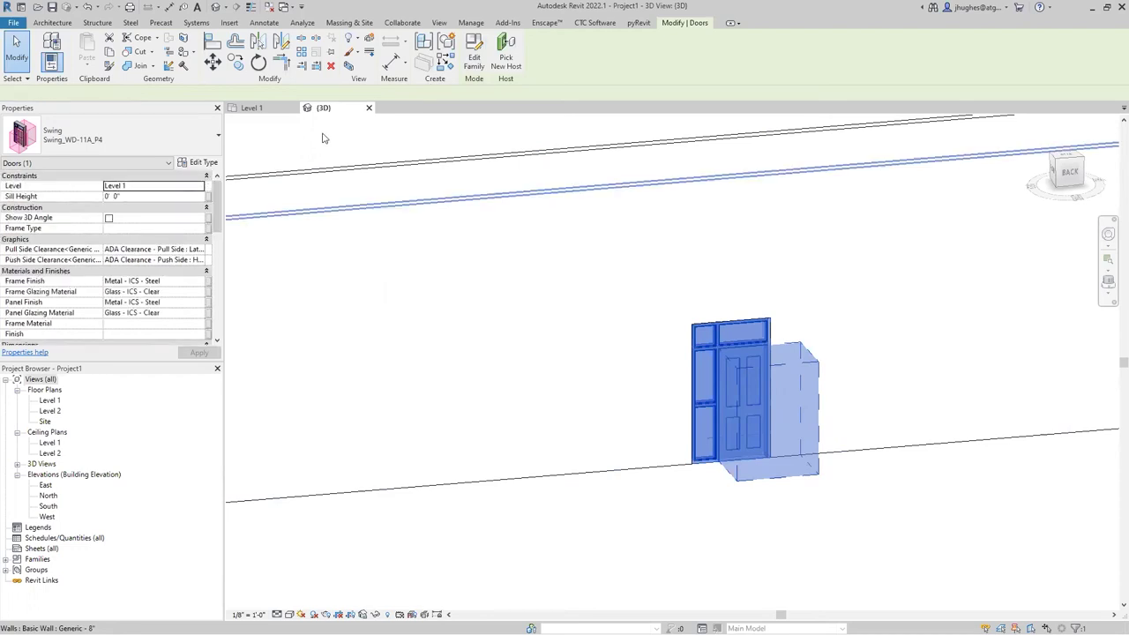
pyautogui.click(708, 430)
pyautogui.press('Escape')
pyautogui.scroll(-4, 705, 441)
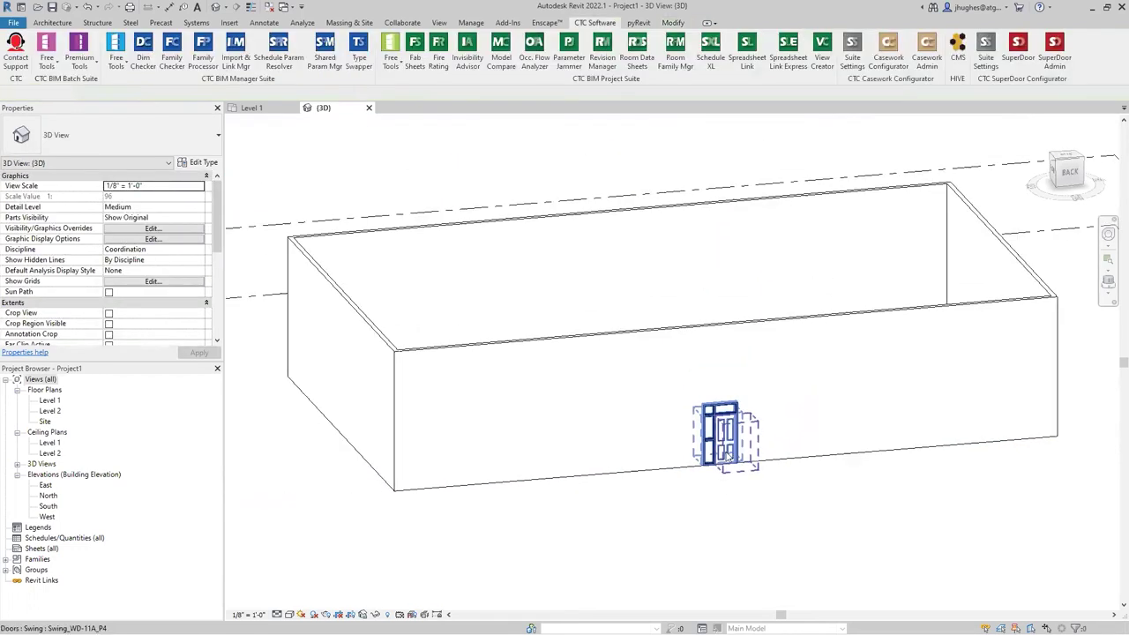
pyautogui.keyDown('shift'); pyautogui.moveTo(597, 443); pyautogui.dragTo(609, 376, button='middle'); pyautogui.keyUp('shift')
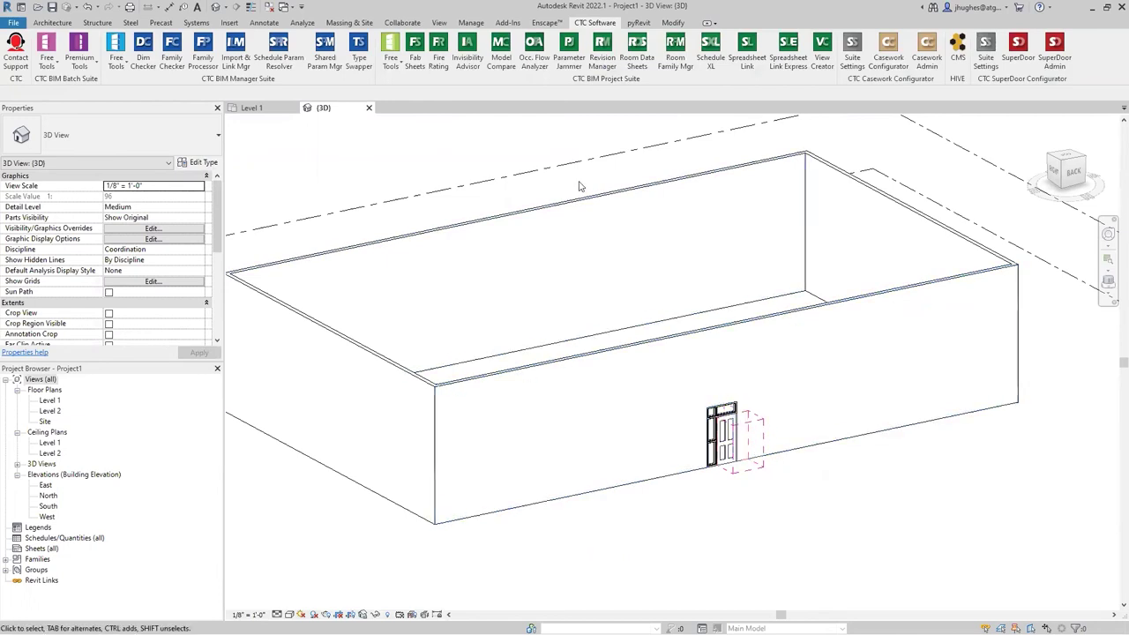
# Start the SuperDoor configurator and preview the Sliding OXXO, Sliding OX, Sliding Patient and Sliding Detention assemblies.
pyautogui.click(1018, 55)
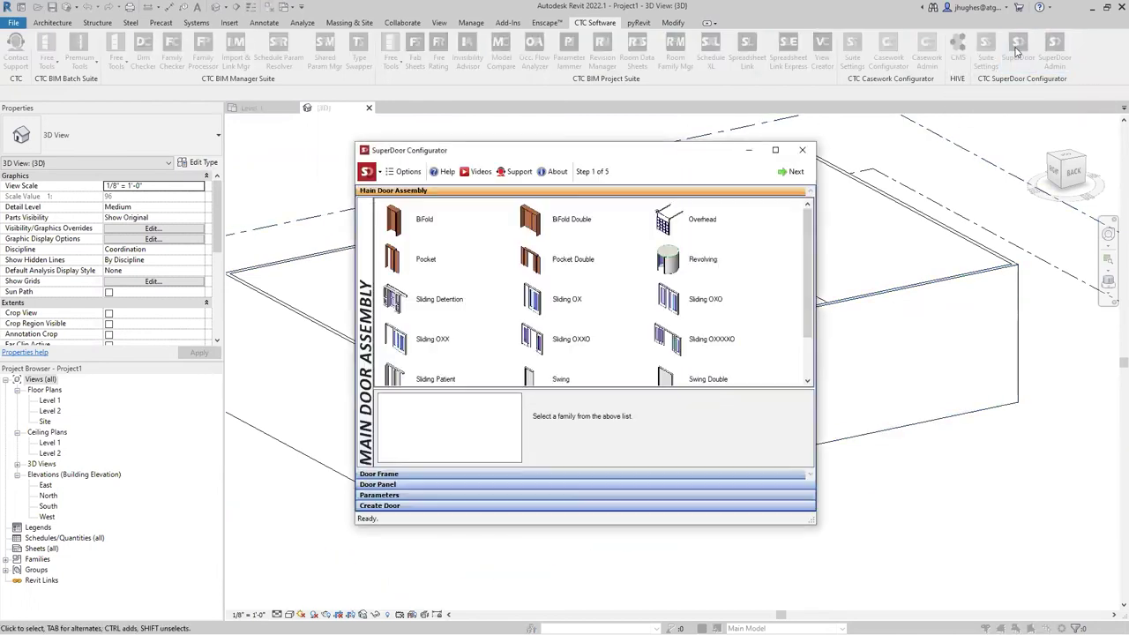
pyautogui.scroll(-2, 499, 322)
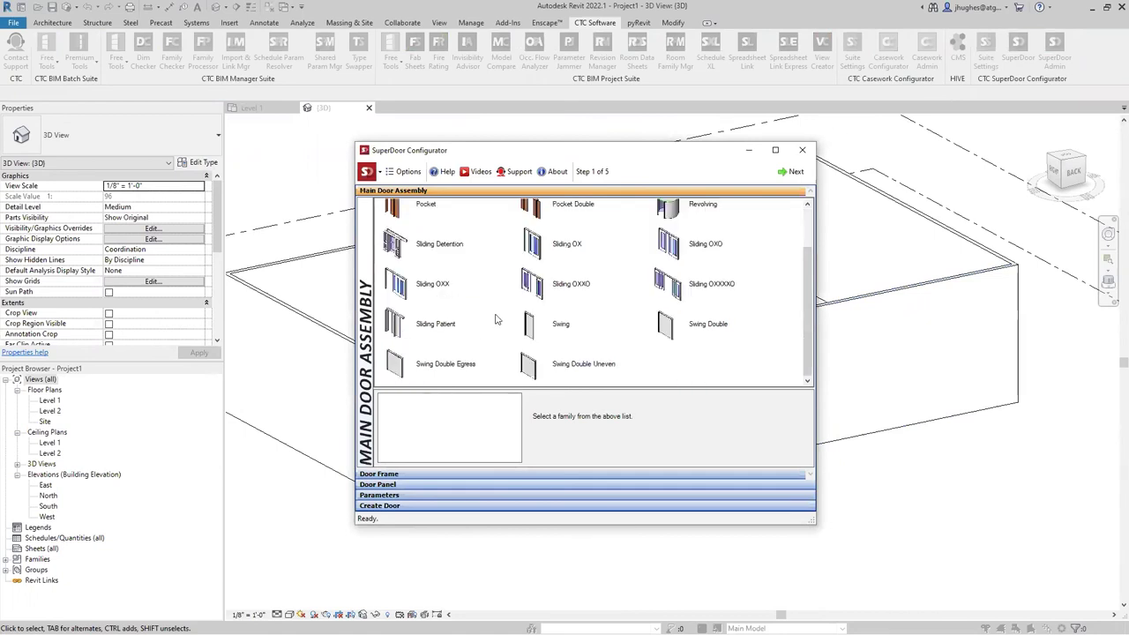
pyautogui.click(530, 288)
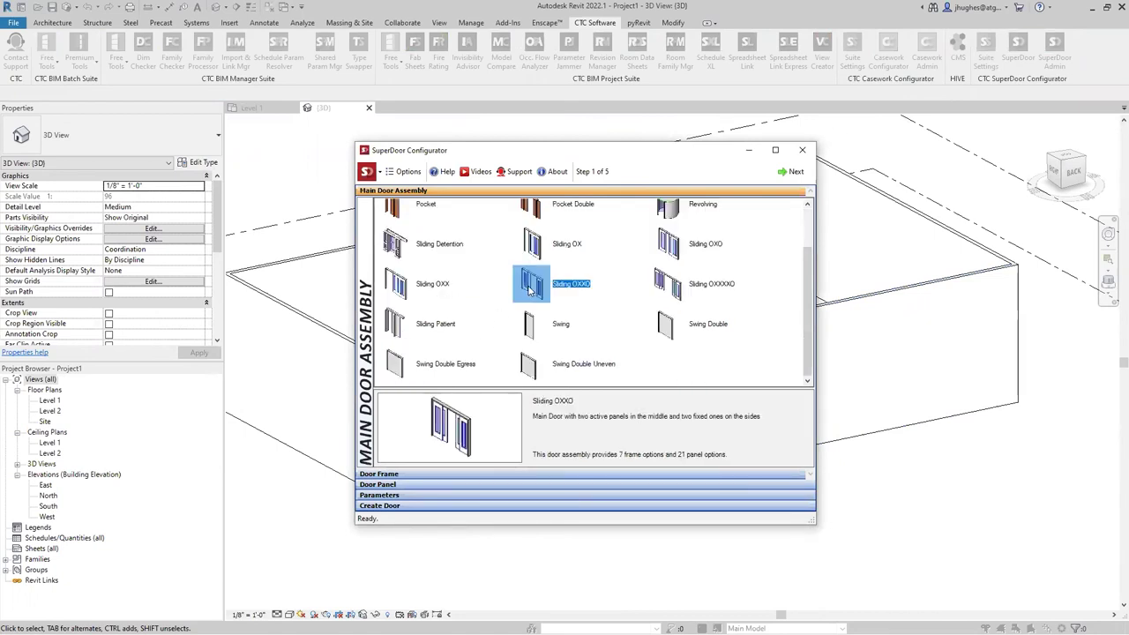
pyautogui.scroll(2, 530, 288)
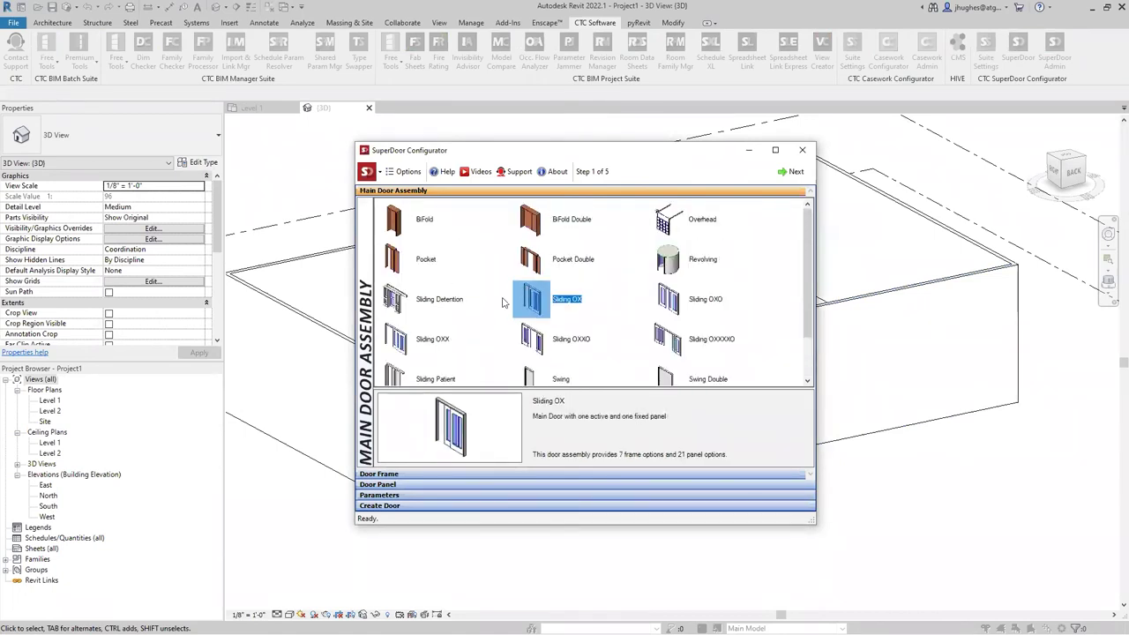
pyautogui.click(396, 300)
pyautogui.scroll(-2, 397, 304)
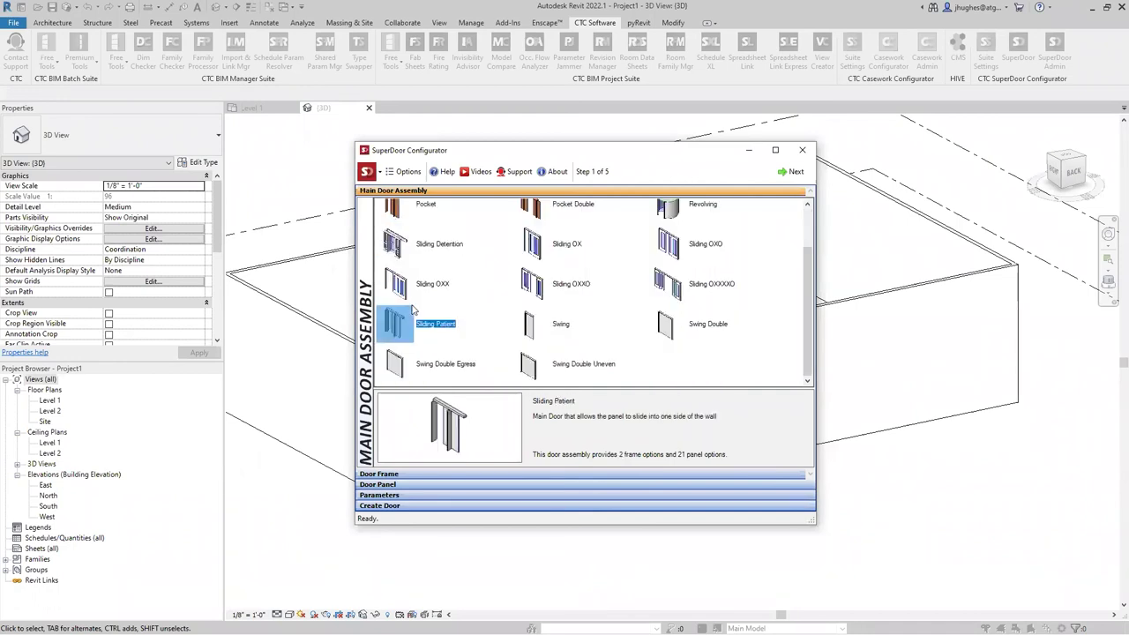
pyautogui.click(419, 312)
pyautogui.scroll(2, 433, 318)
pyautogui.click(433, 318)
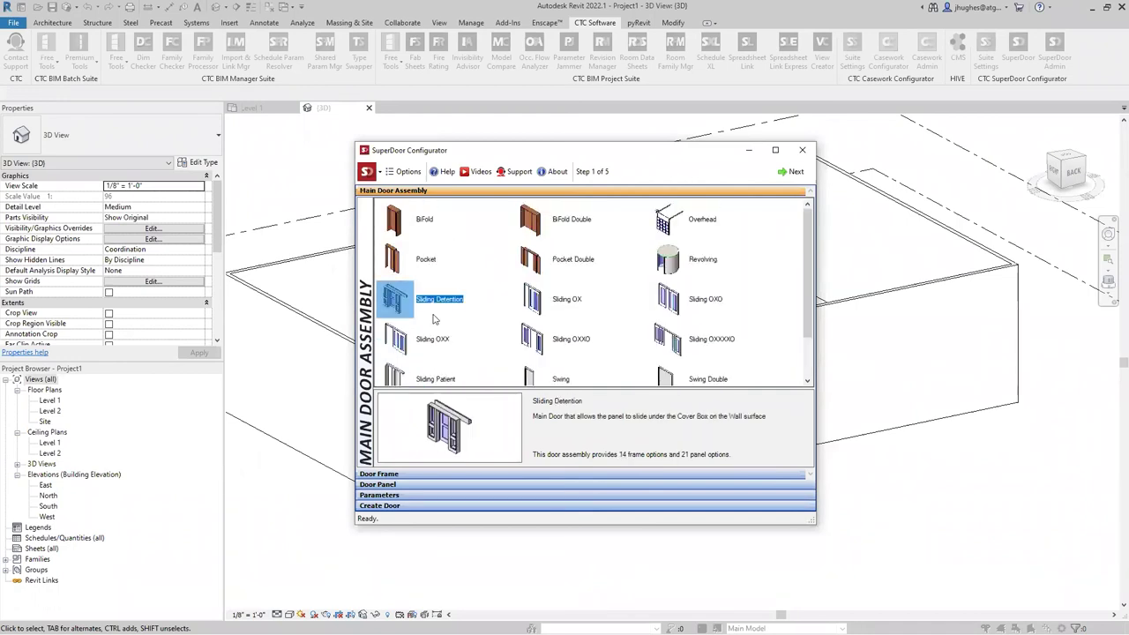
# Choose the Overhead assembly for the door frame stage, preview the OHC and OHVL frames, and select the OHS frame.
pyautogui.click(668, 222)
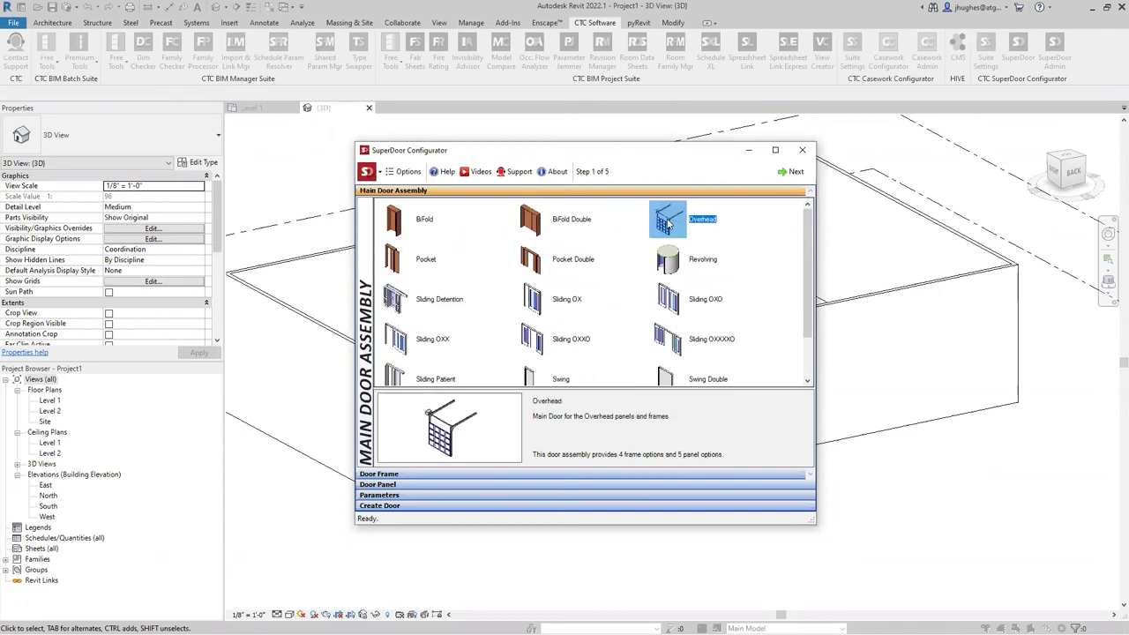
pyautogui.click(782, 174)
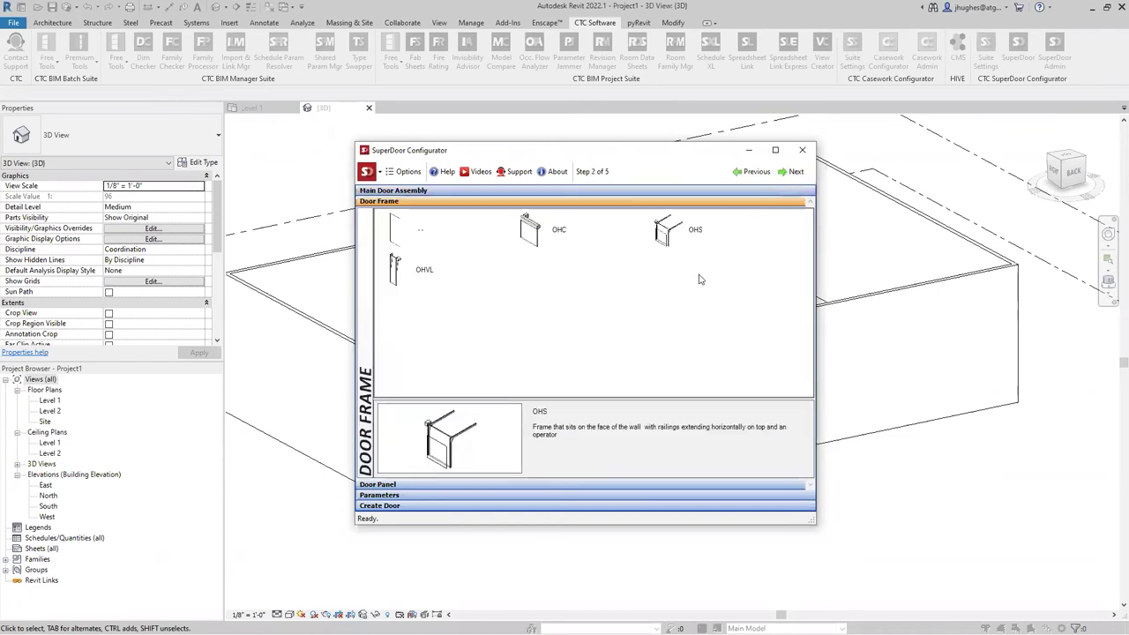
pyautogui.click(534, 234)
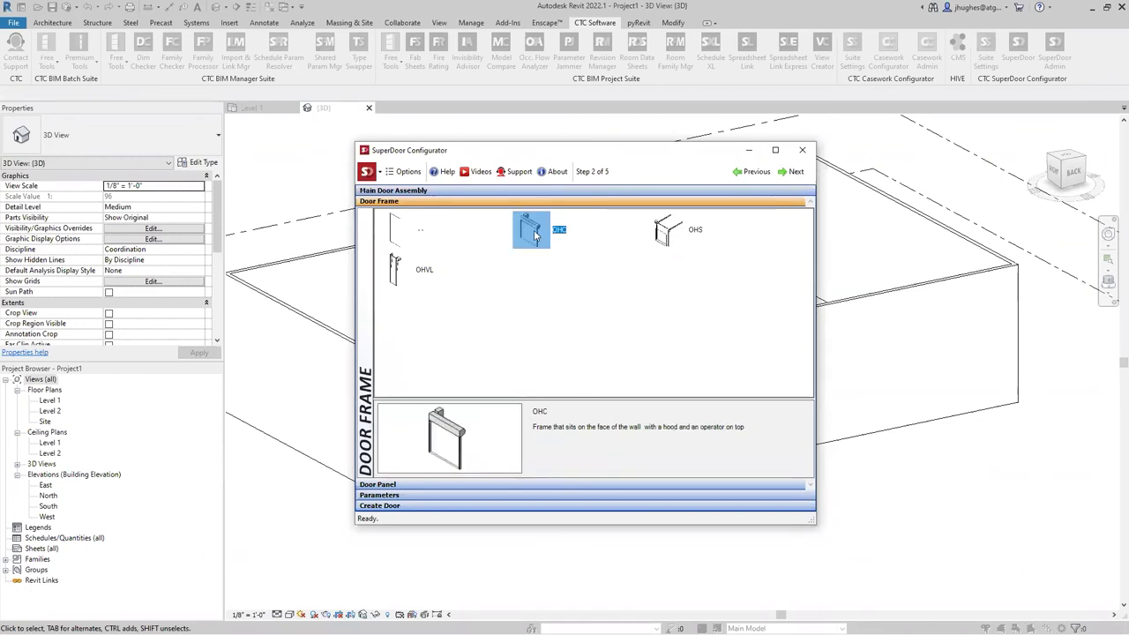
pyautogui.click(670, 233)
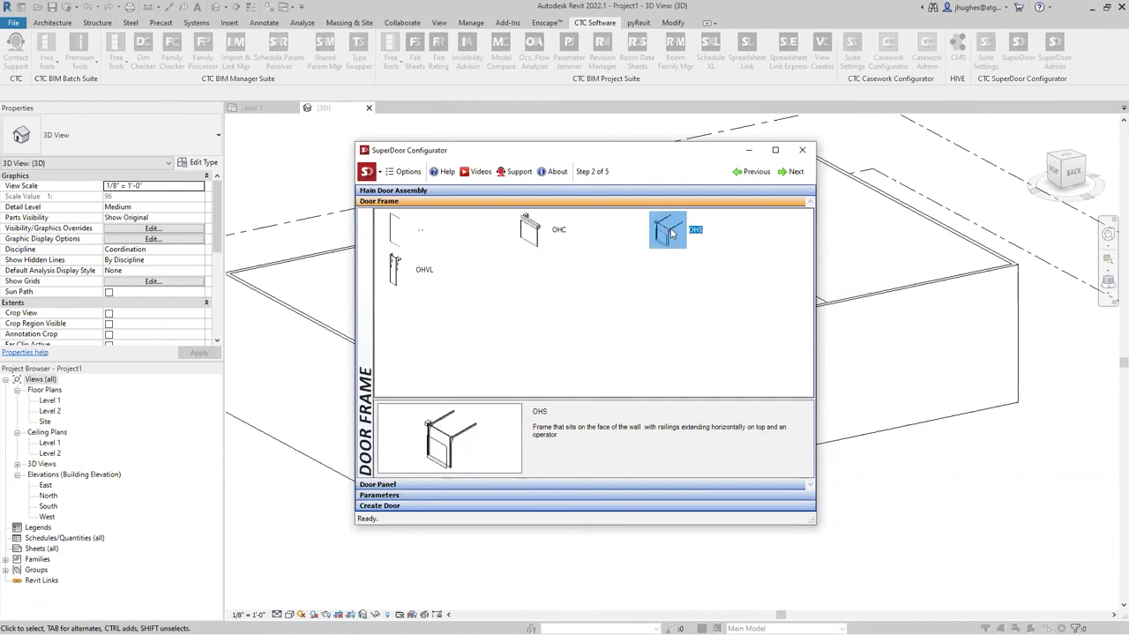
pyautogui.click(401, 274)
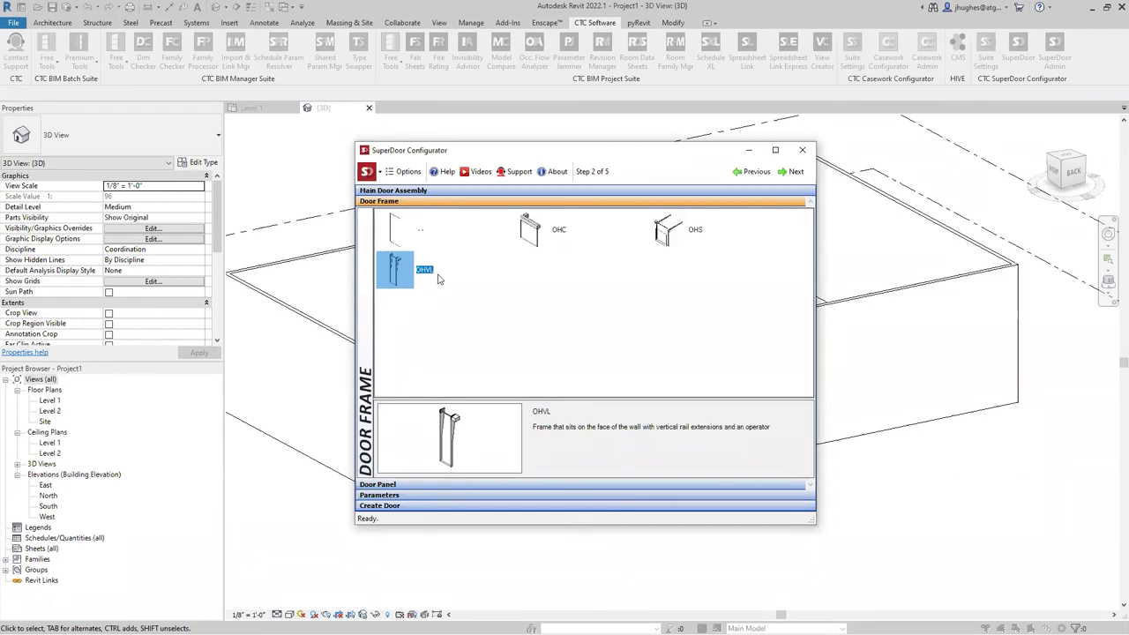
pyautogui.click(670, 236)
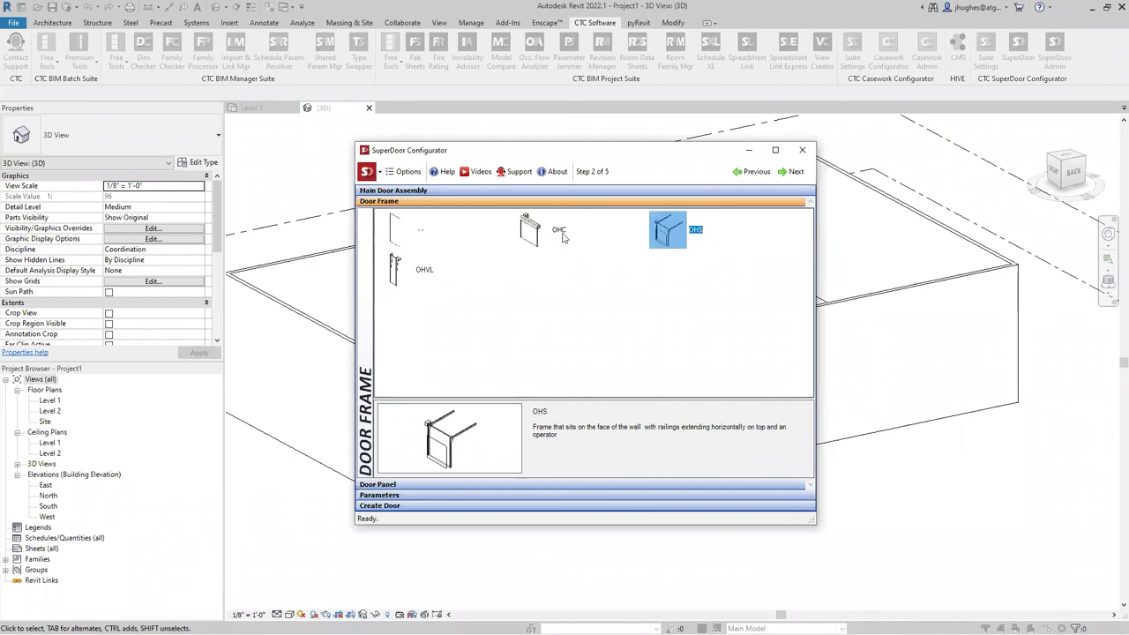
# Choose the OHC frame for the overhead door, preview the OHSP and OHCS panels, and select the OHCG panel.
pyautogui.click(530, 235)
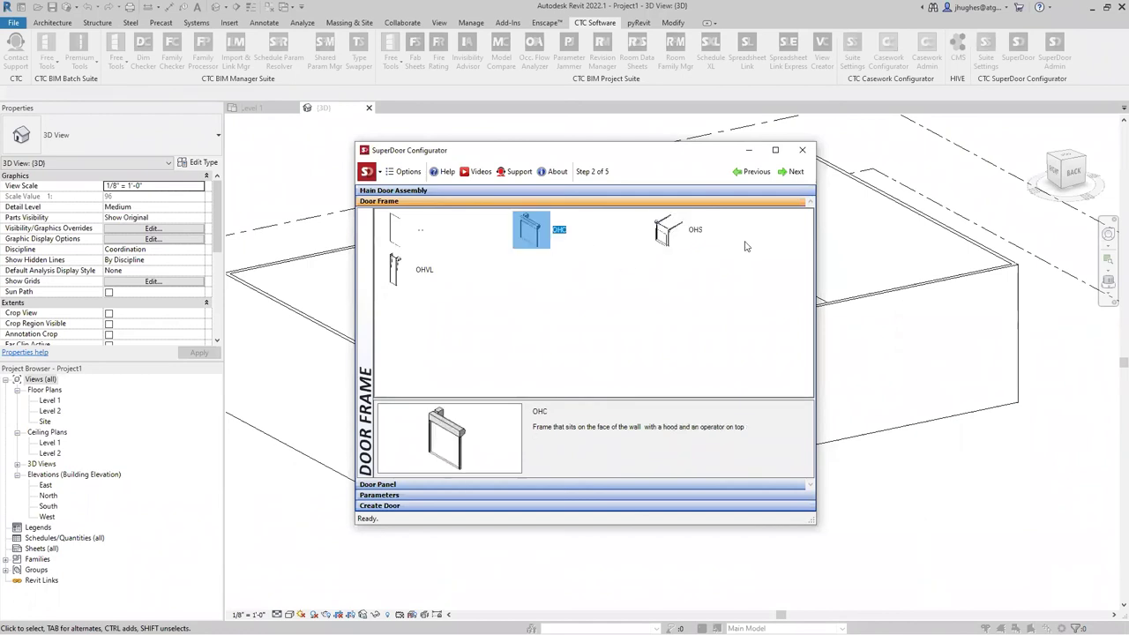
pyautogui.click(791, 171)
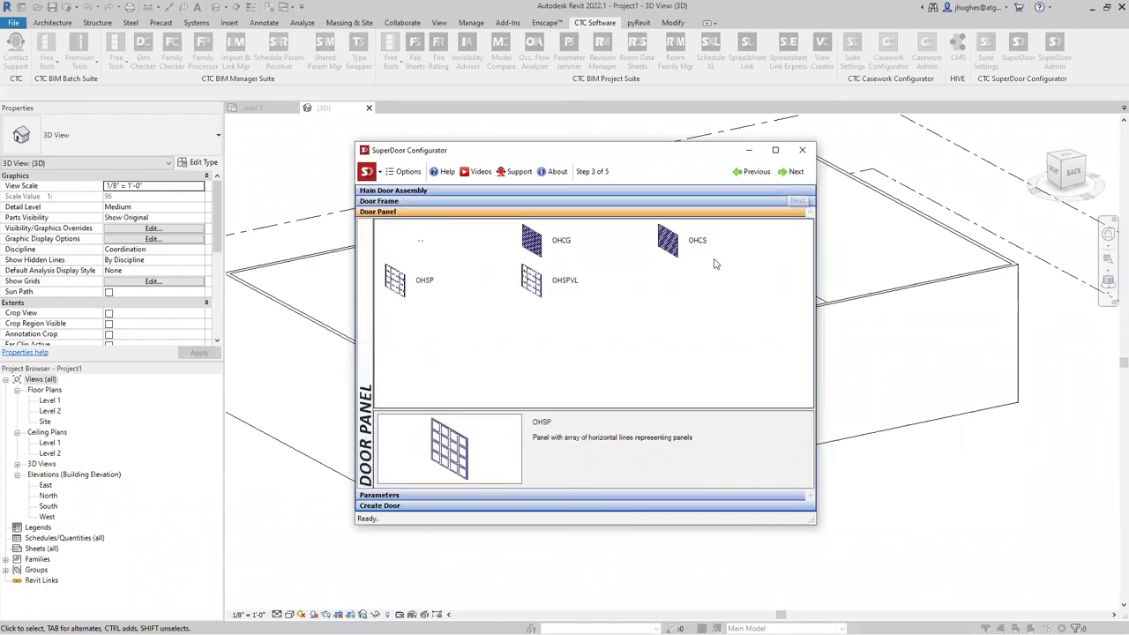
pyautogui.click(417, 287)
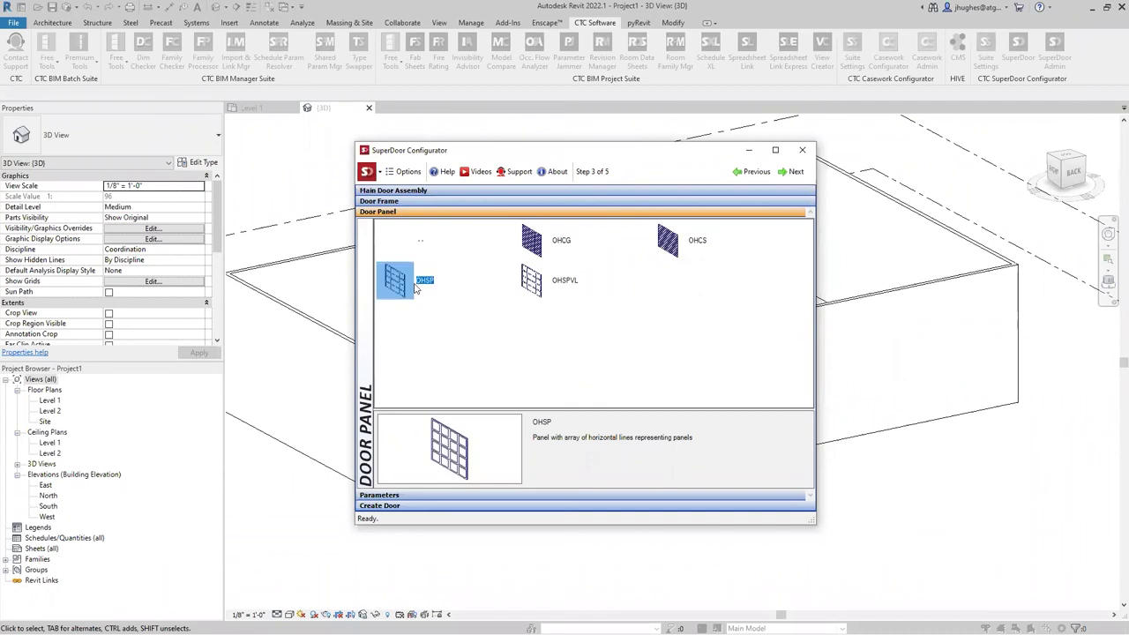
pyautogui.click(671, 246)
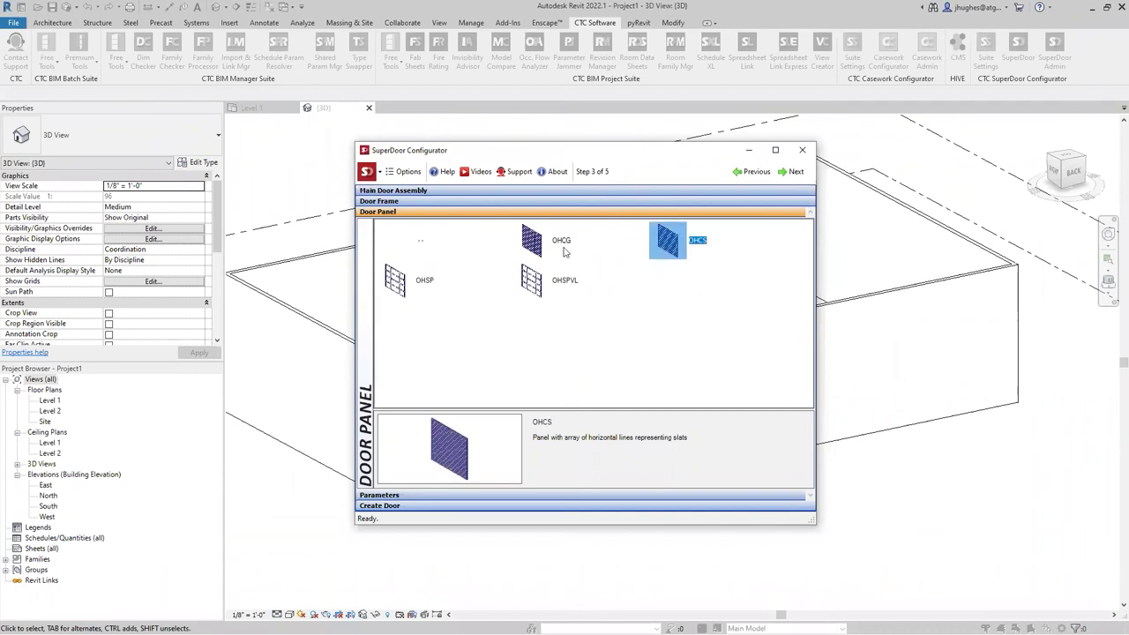
pyautogui.click(534, 250)
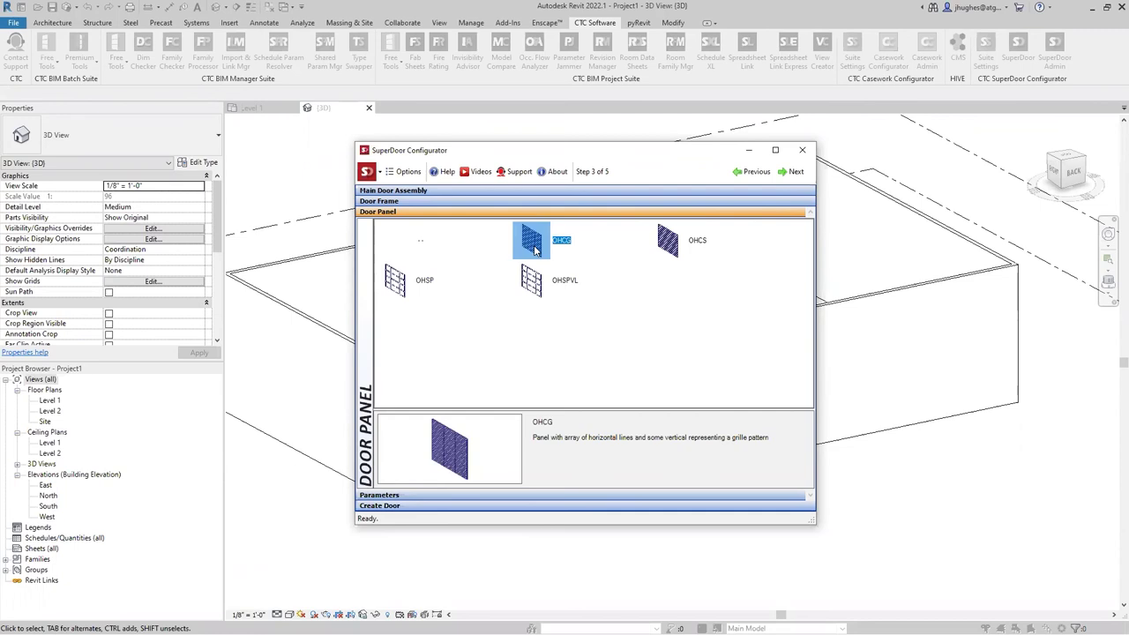
# Review the Frame Depth, Frame Offset and Threshold Extension Interior dimension parameters, and the overhead door's graphics parameters.
pyautogui.click(796, 174)
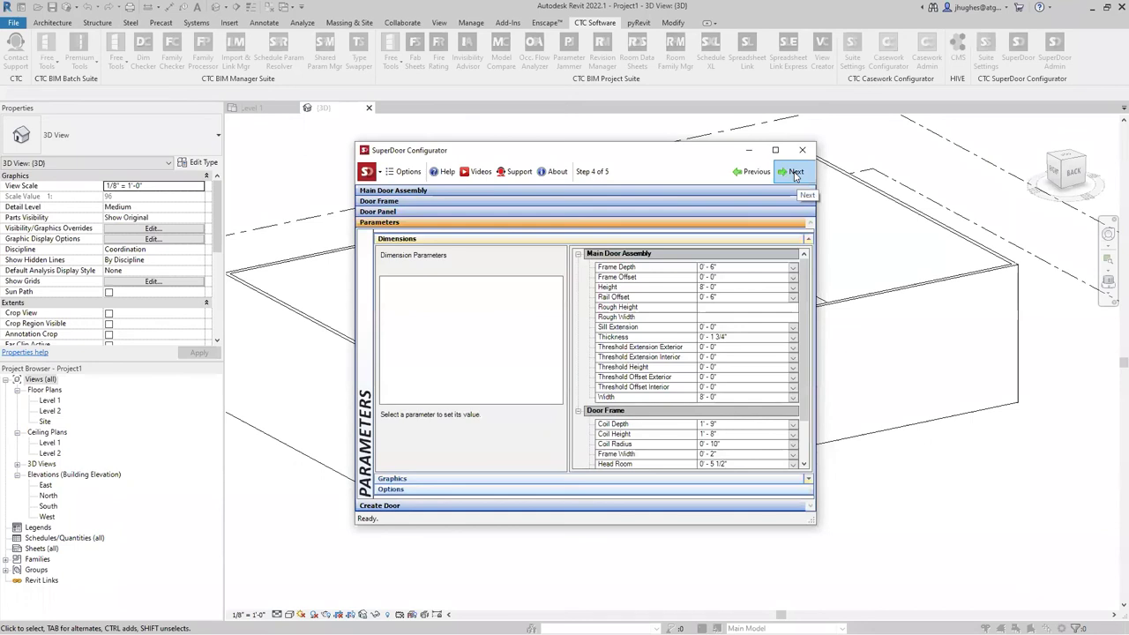
pyautogui.click(622, 269)
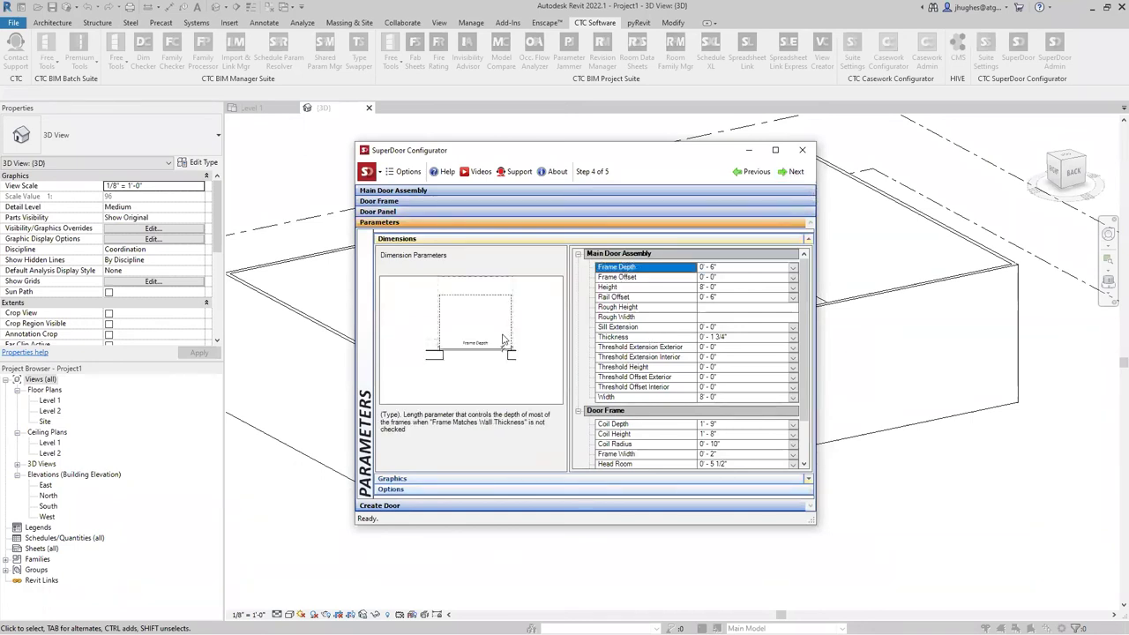
pyautogui.click(607, 279)
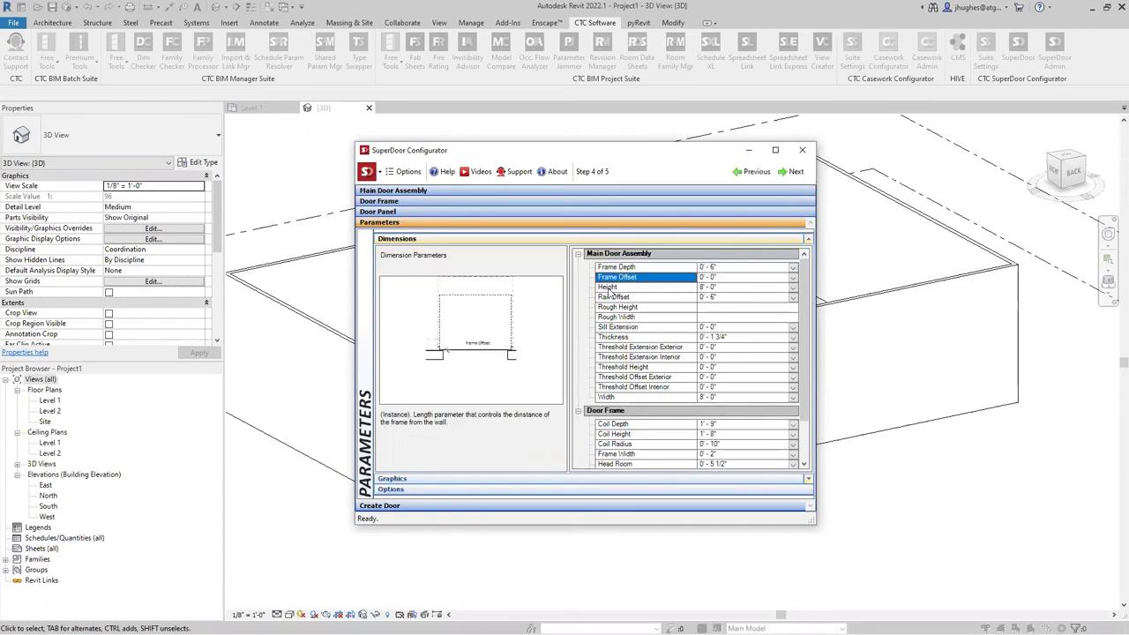
pyautogui.click(615, 357)
pyautogui.scroll(-1, 614, 357)
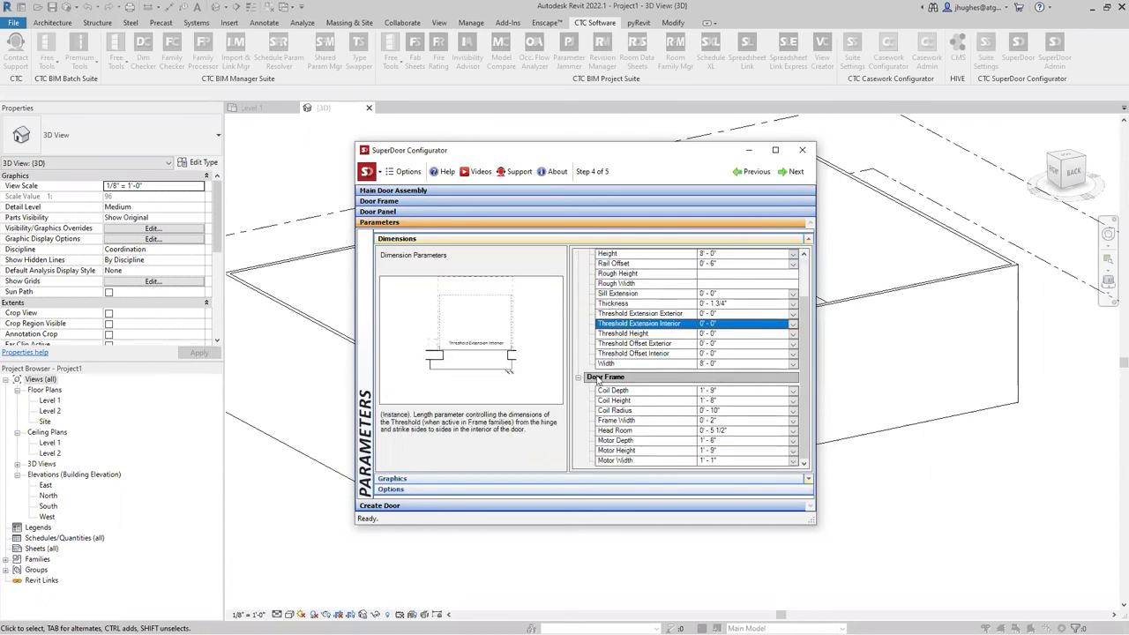
pyautogui.click(445, 478)
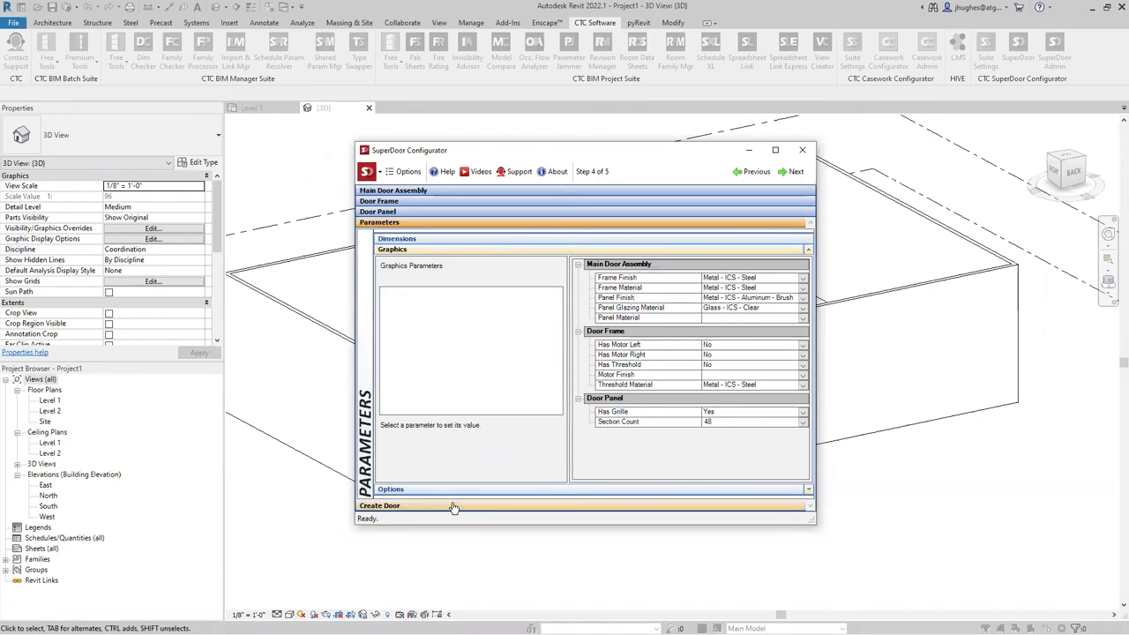
# Create the overhead door with loading and placing in the active document enabled and saving as a new family disabled.
pyautogui.click(451, 507)
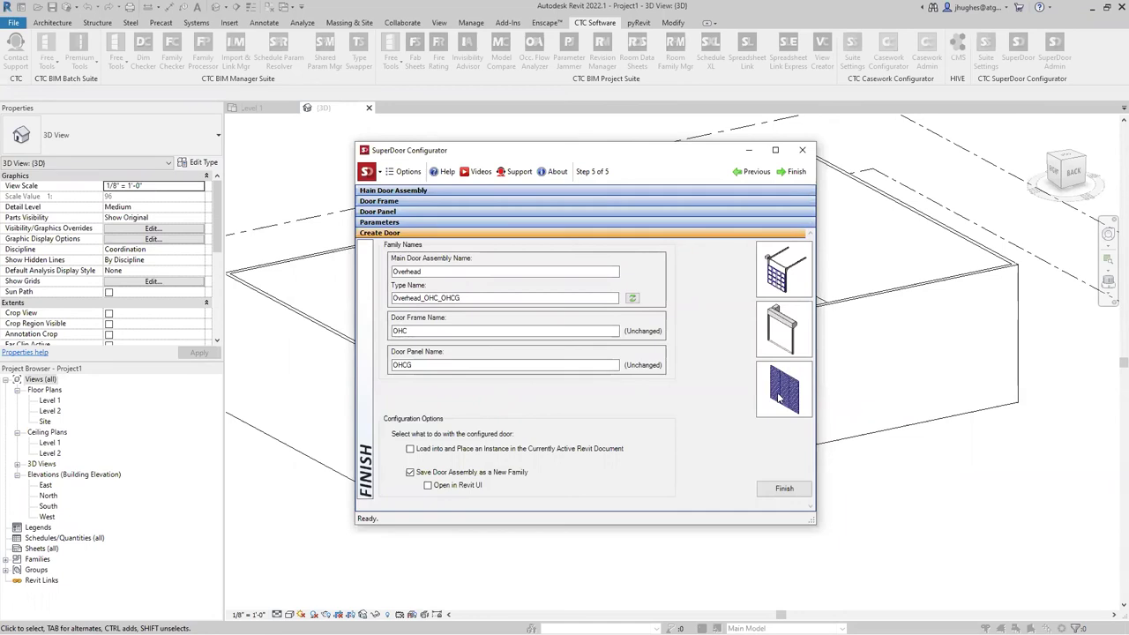
pyautogui.click(455, 300)
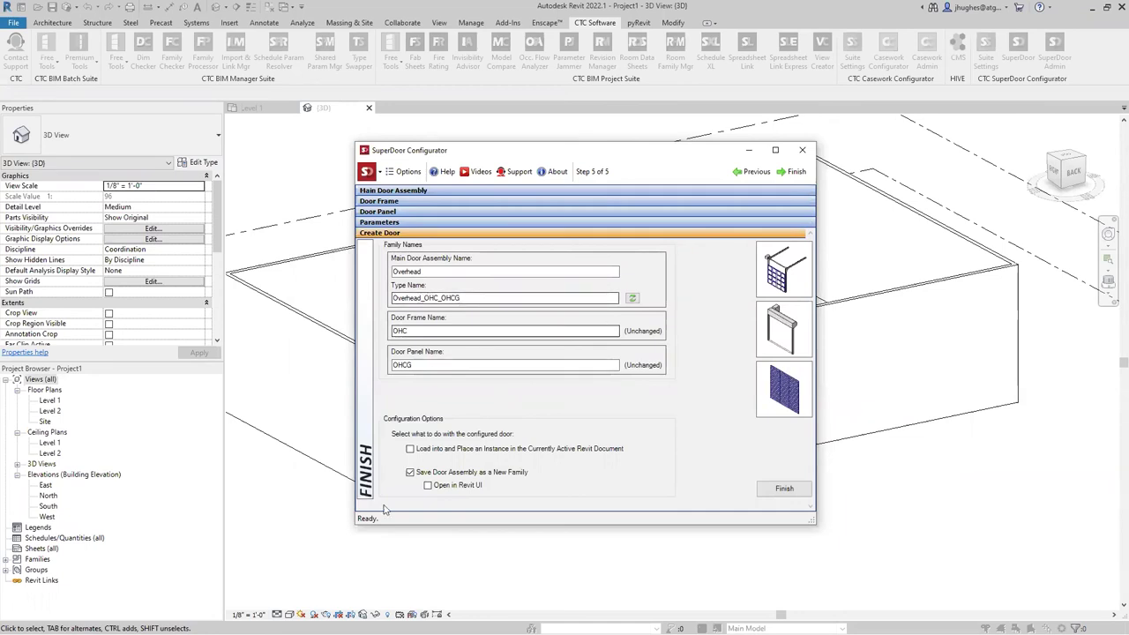
pyautogui.click(409, 448)
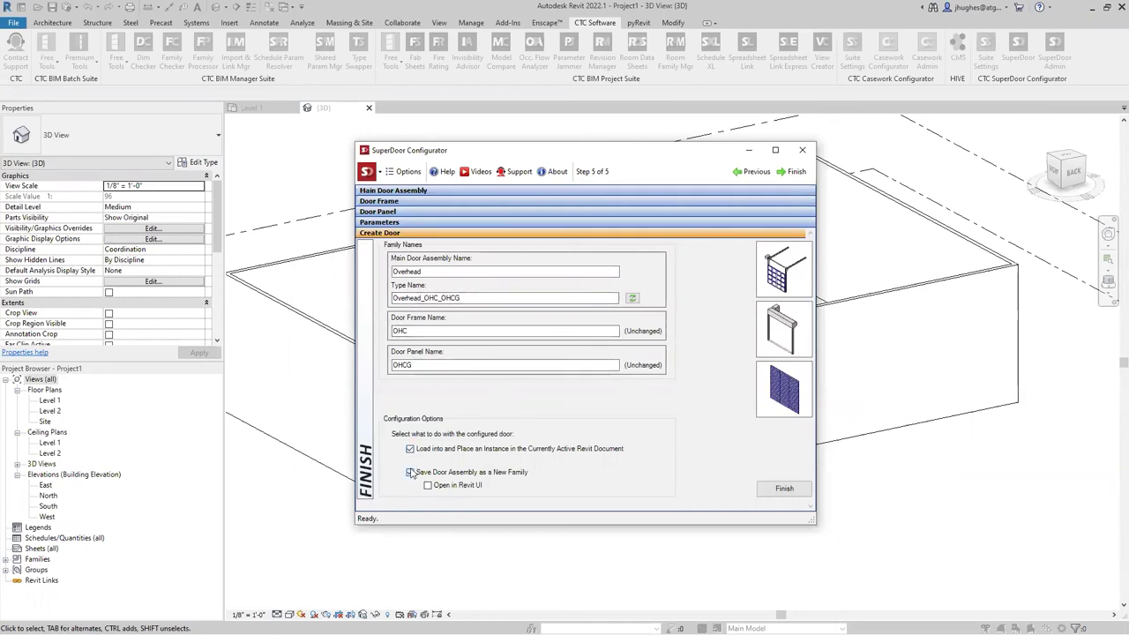
pyautogui.click(410, 473)
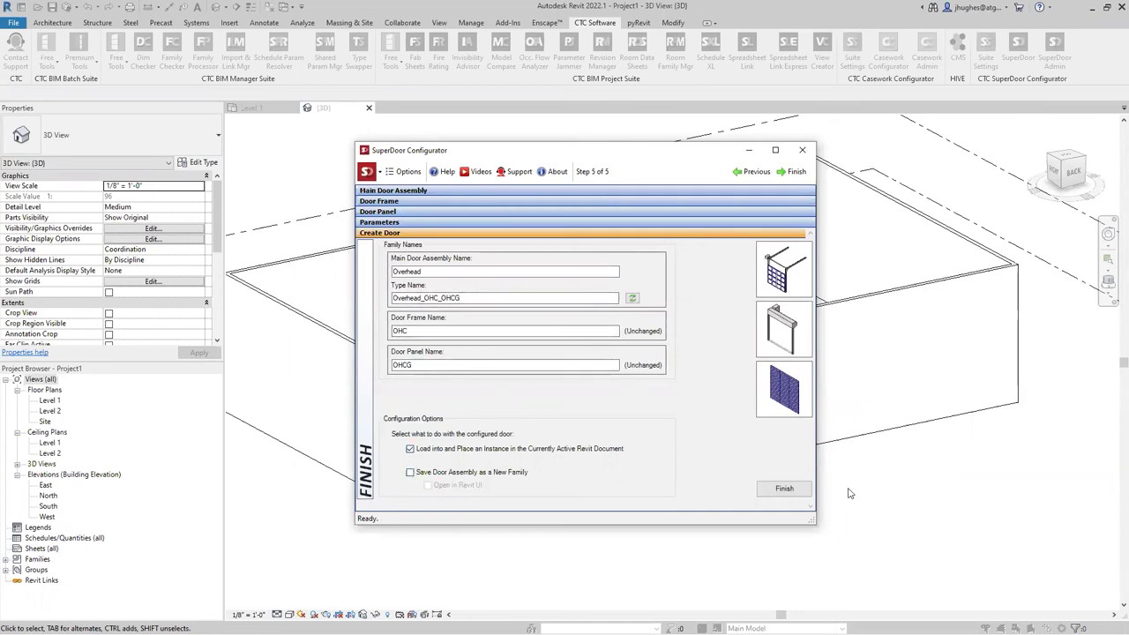
pyautogui.click(784, 489)
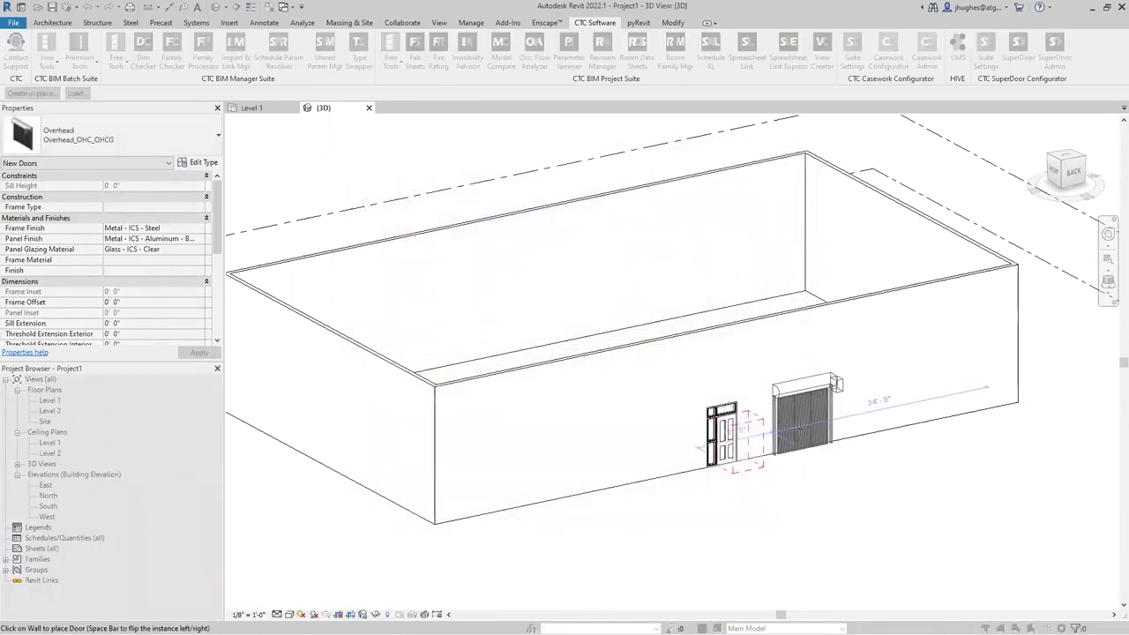
# Place the Overhead_OHC_OHCG door in the front wall beside the swing door, and end door placement.
pyautogui.click(799, 429)
pyautogui.press('Escape')
pyautogui.press('Escape')
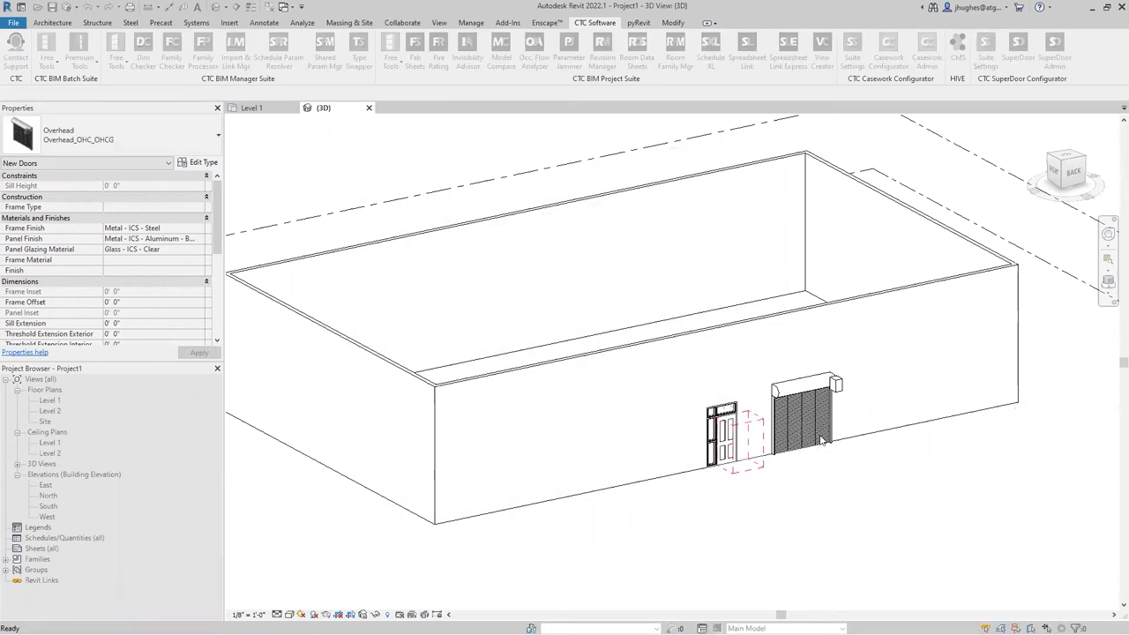
# Flip the overhead door's facing in the Level 1 floor plan so its coil housing sits inside the building.
pyautogui.click(817, 439)
pyautogui.scroll(3, 813, 443)
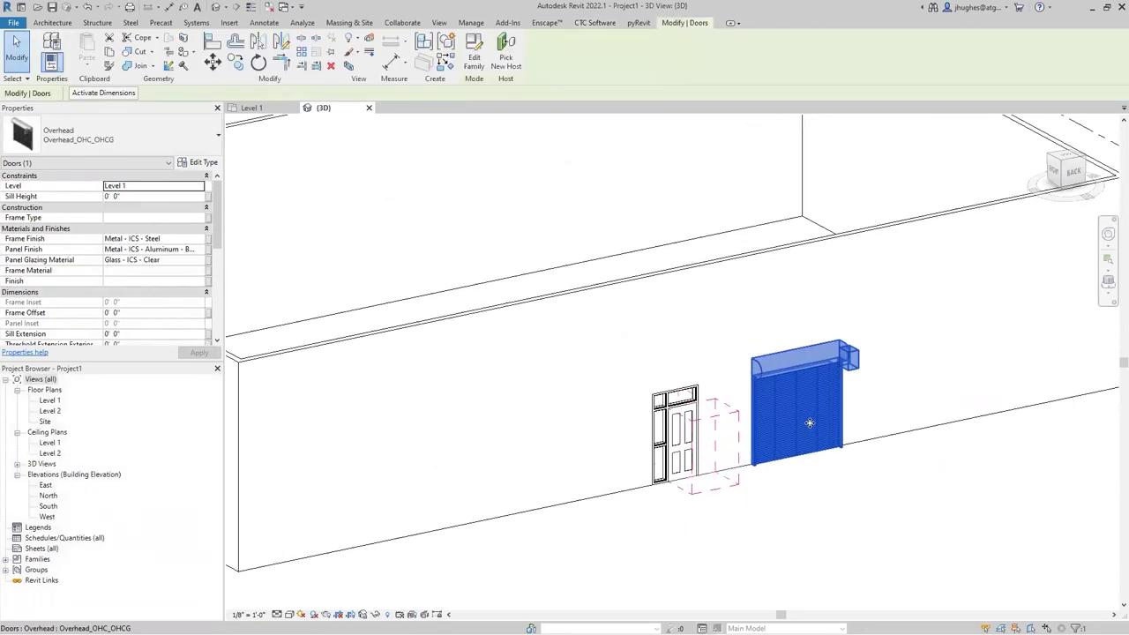
pyautogui.click(251, 107)
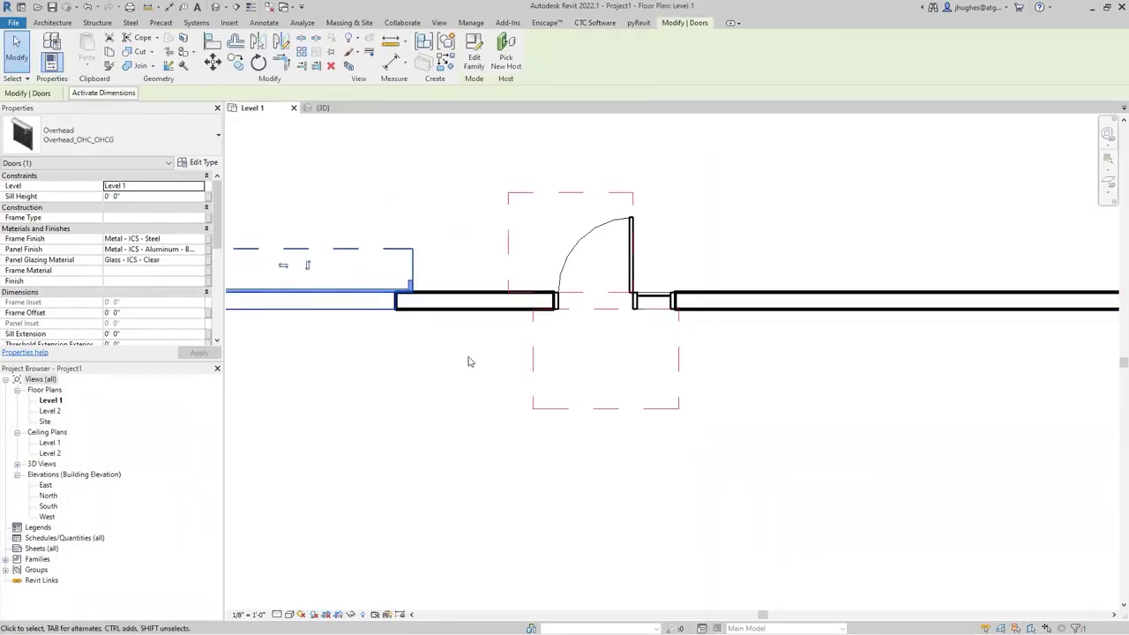
pyautogui.moveTo(466, 360); pyautogui.dragTo(903, 441, button='middle')
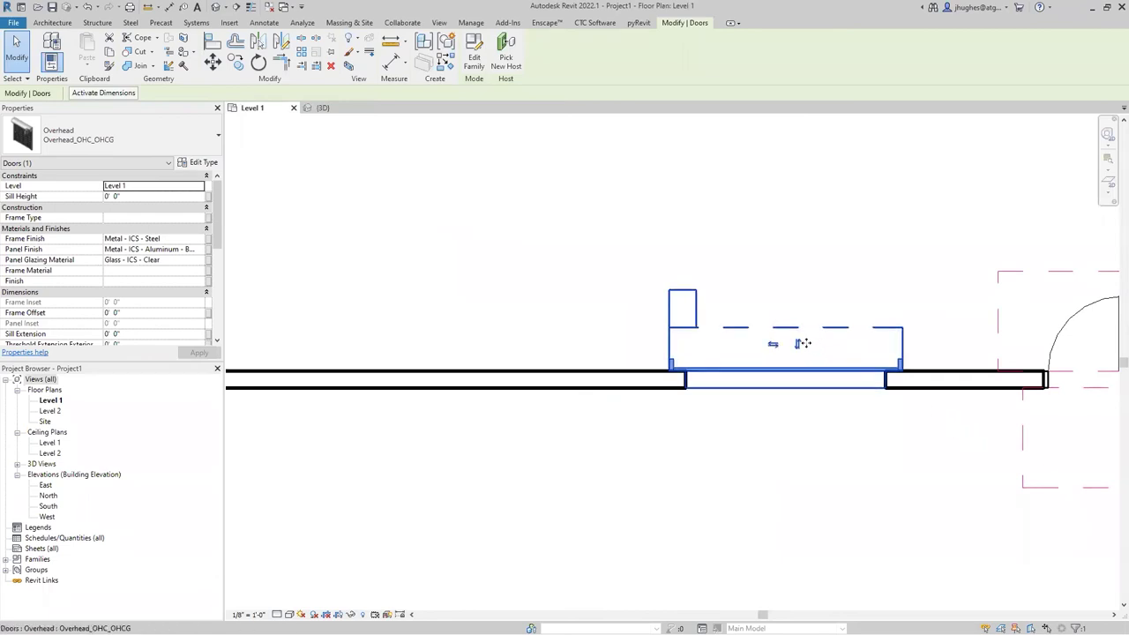
pyautogui.scroll(-2, 794, 371)
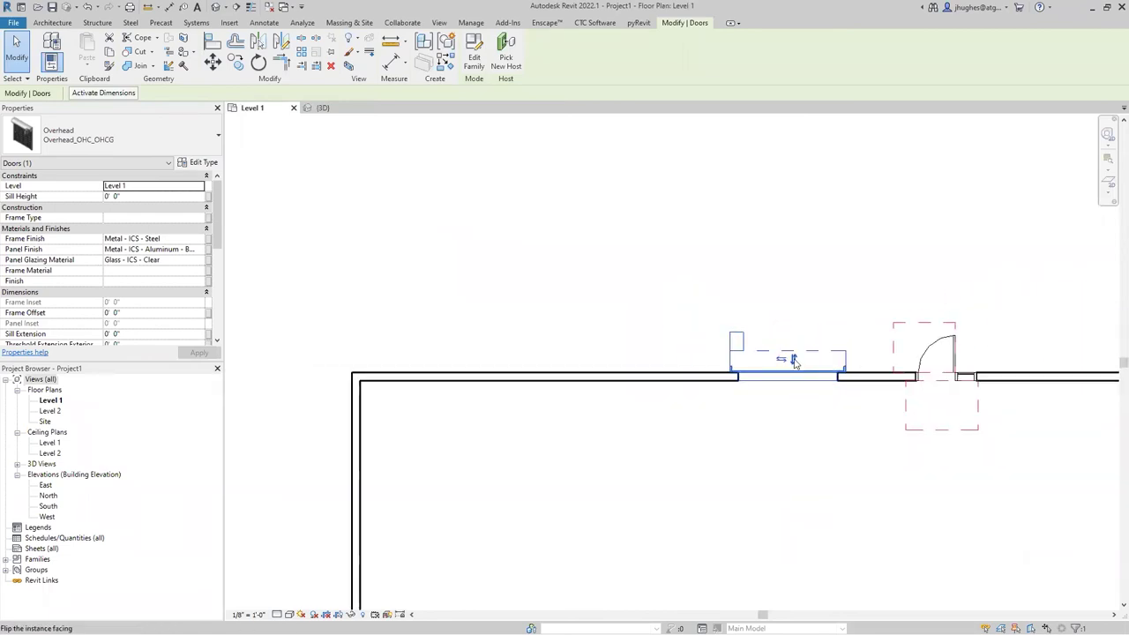
pyautogui.click(793, 361)
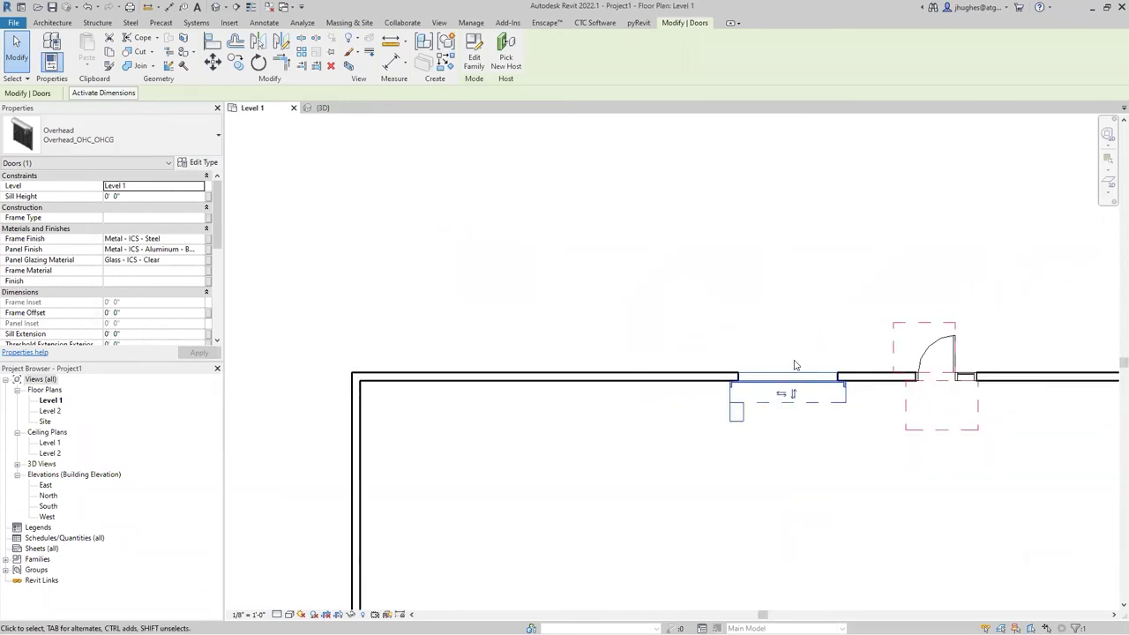
pyautogui.click(845, 441)
pyautogui.scroll(2, 840, 434)
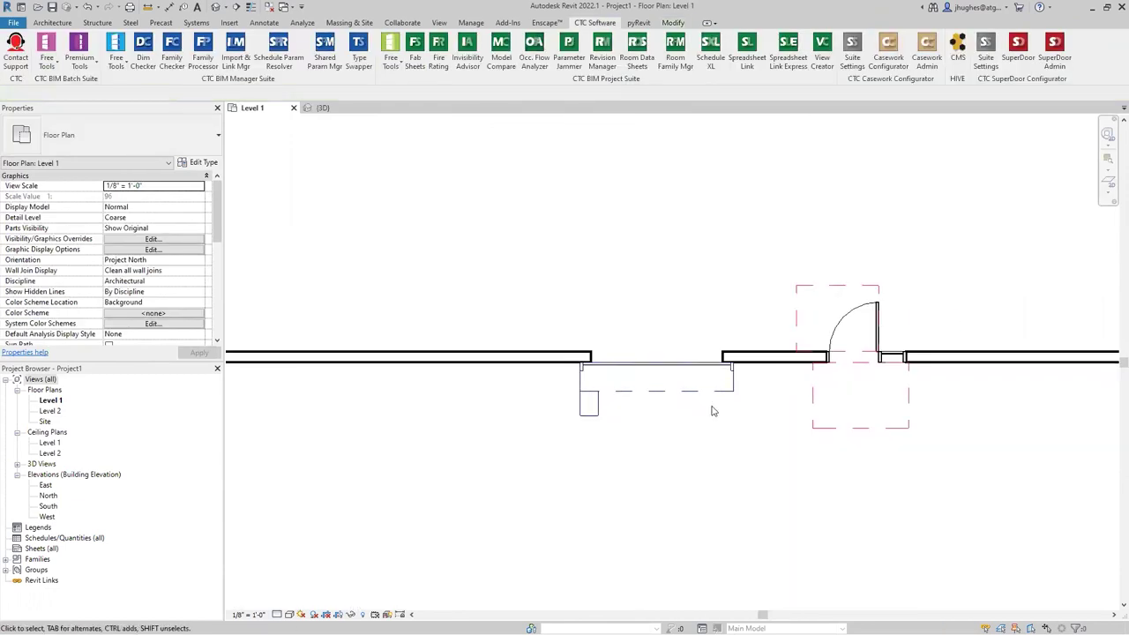
# Examine the swing and overhead doors in the 3D view, and select the overhead door.
pyautogui.click(319, 108)
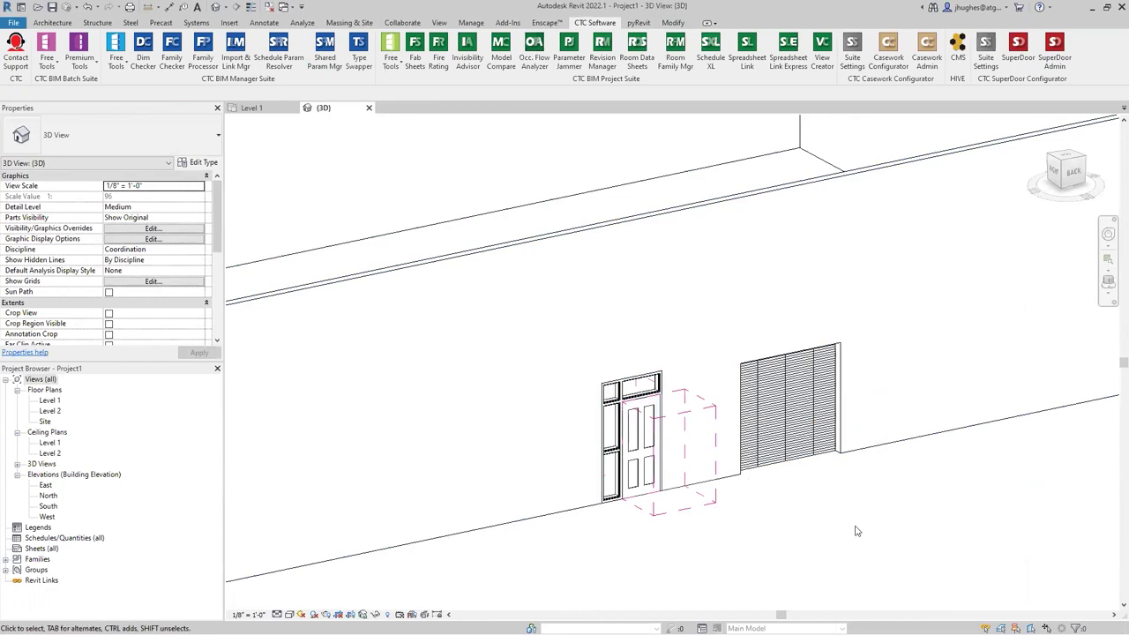
pyautogui.scroll(5, 630, 428)
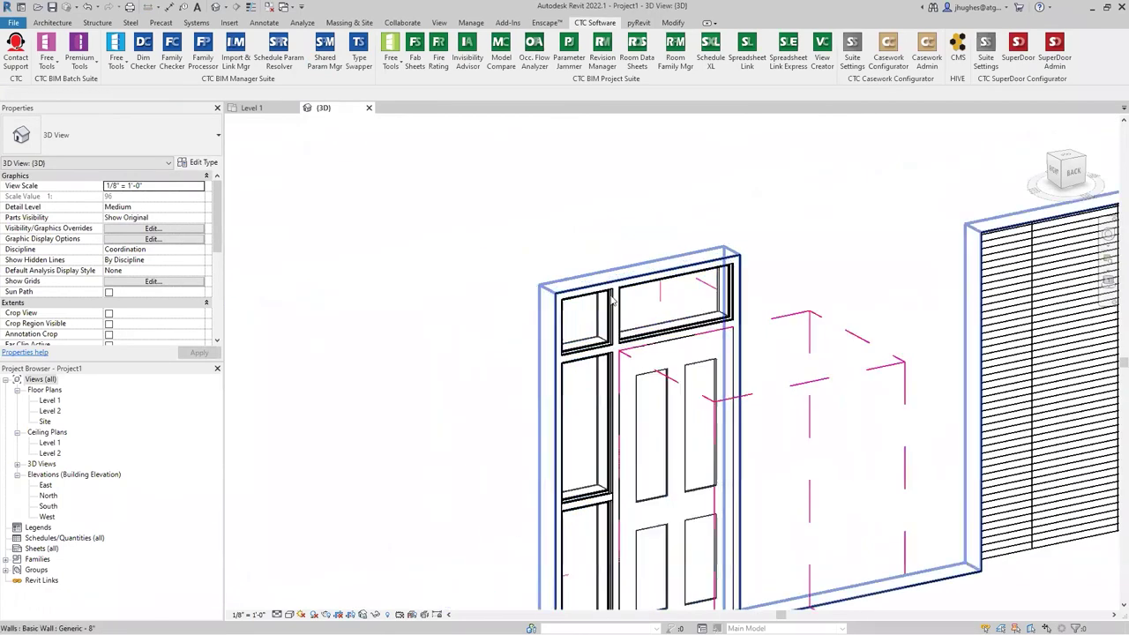
pyautogui.scroll(-5, 658, 287)
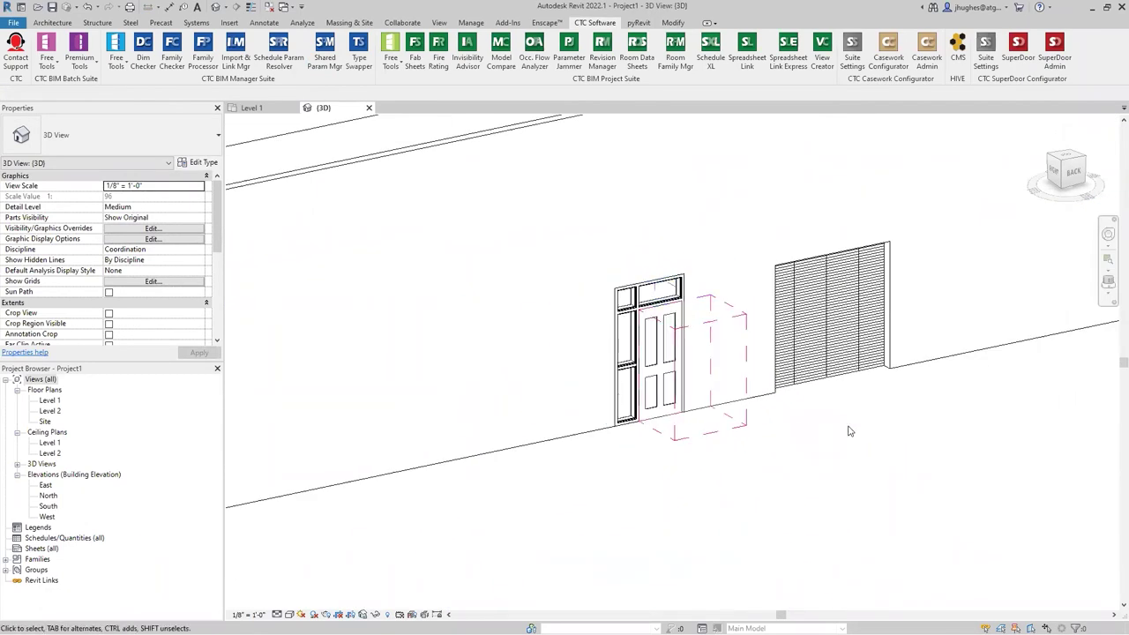
pyautogui.click(817, 368)
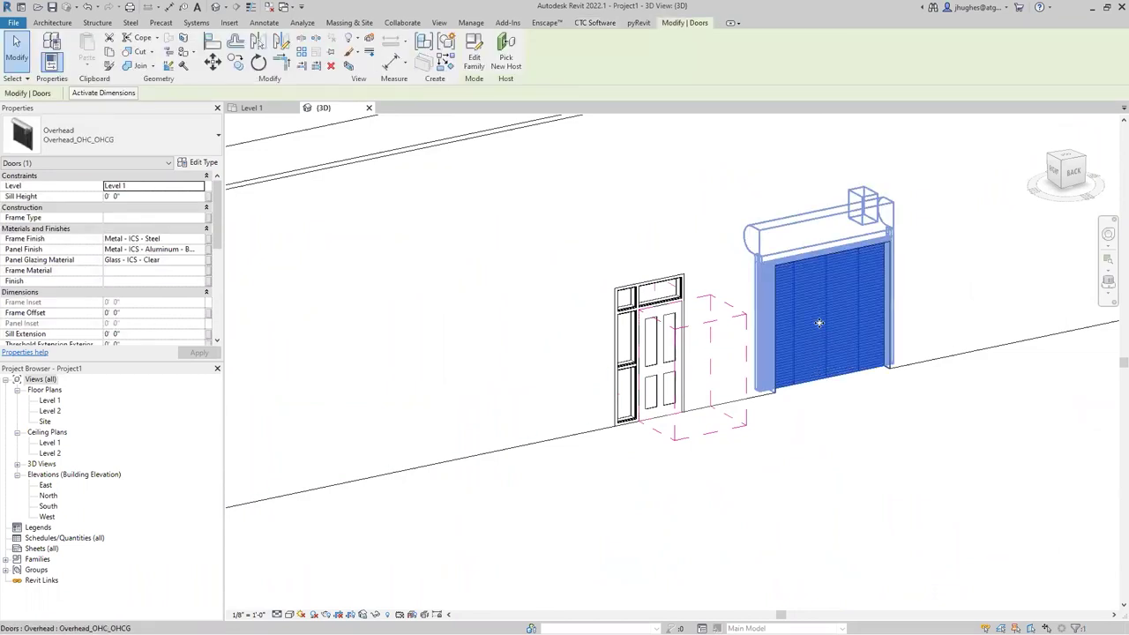
pyautogui.scroll(-3, 147, 267)
pyautogui.scroll(3, 146, 267)
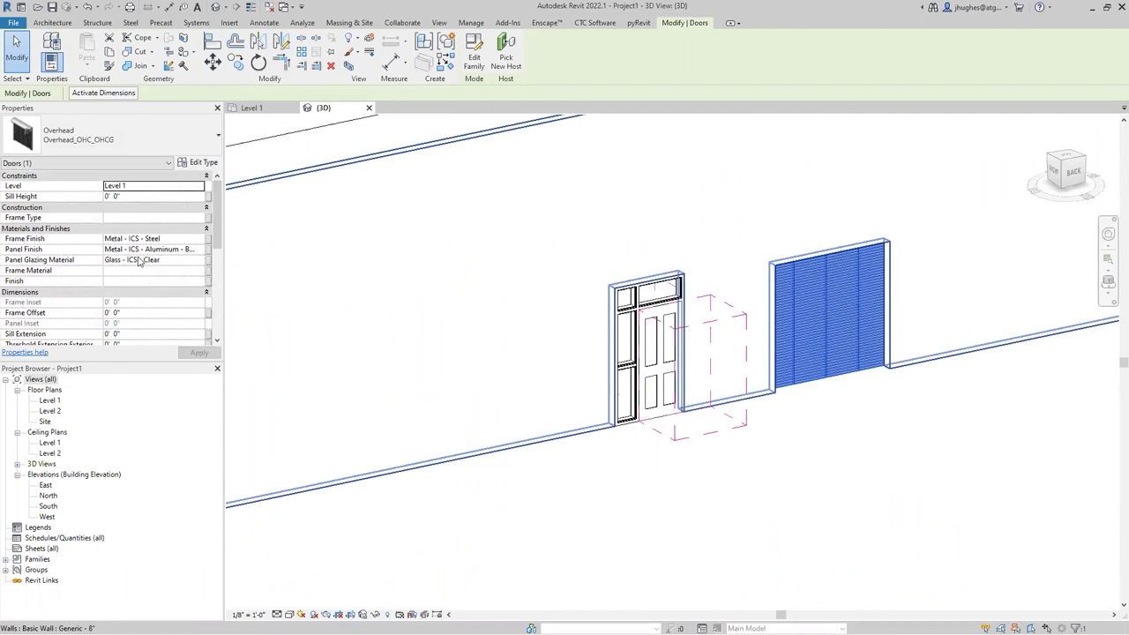
# Associate the overhead door's Panel Glazing Material with a new global parameter named Exterior Door Metal, and deselect the door.
pyautogui.click(207, 260)
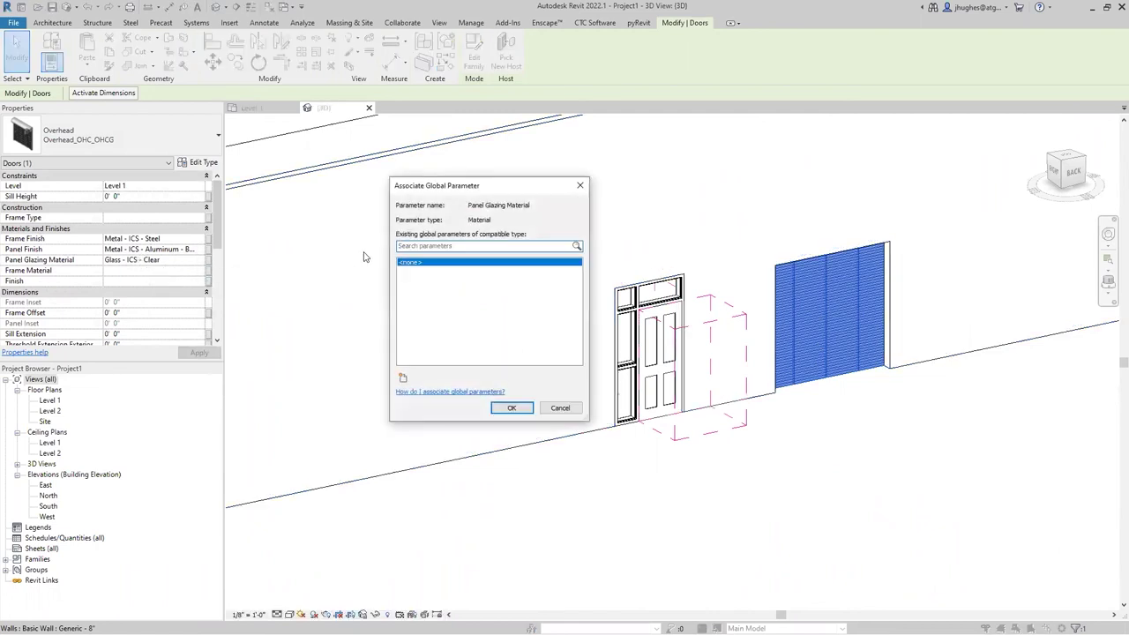
pyautogui.click(402, 377)
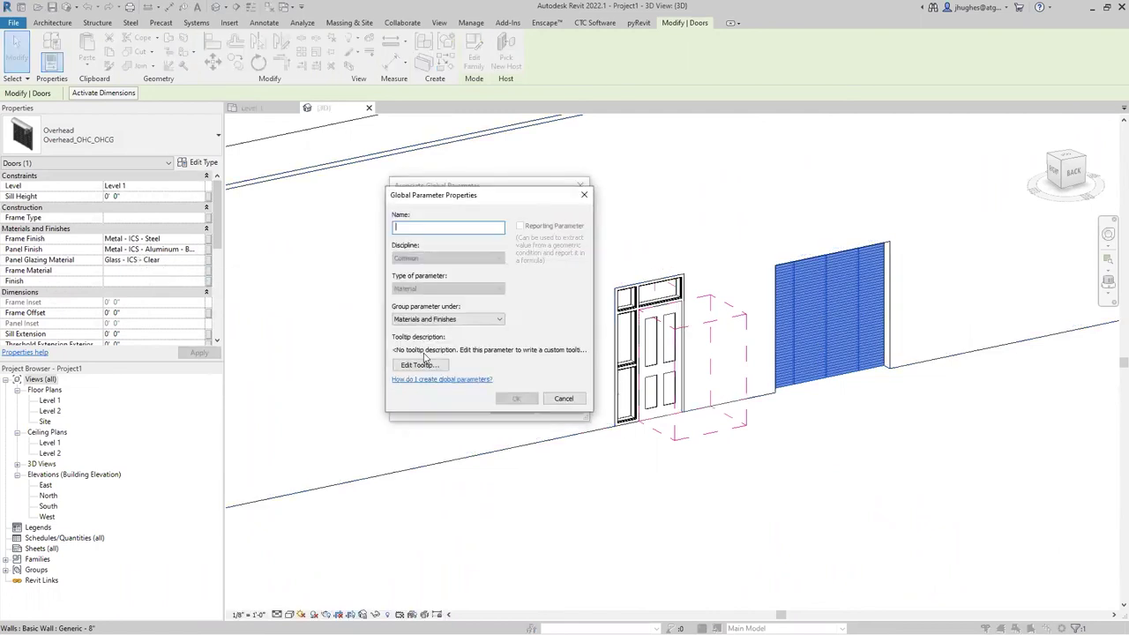
pyautogui.write('Door')
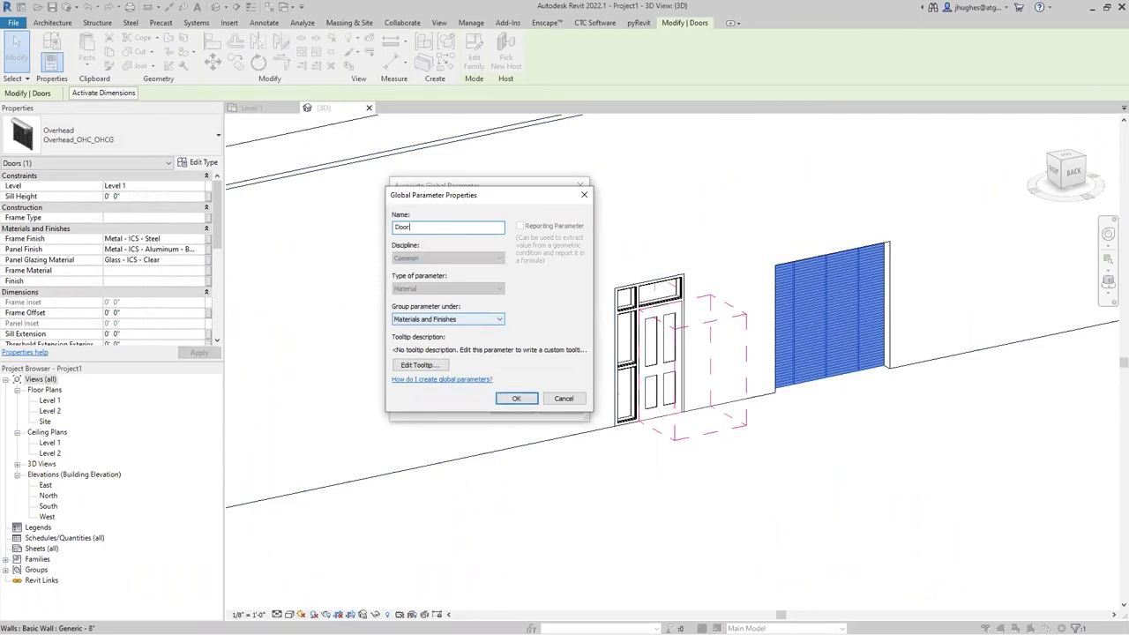
pyautogui.write(' Metal')
pyautogui.press('Home')
pyautogui.write('Exterior')
pyautogui.click(519, 398)
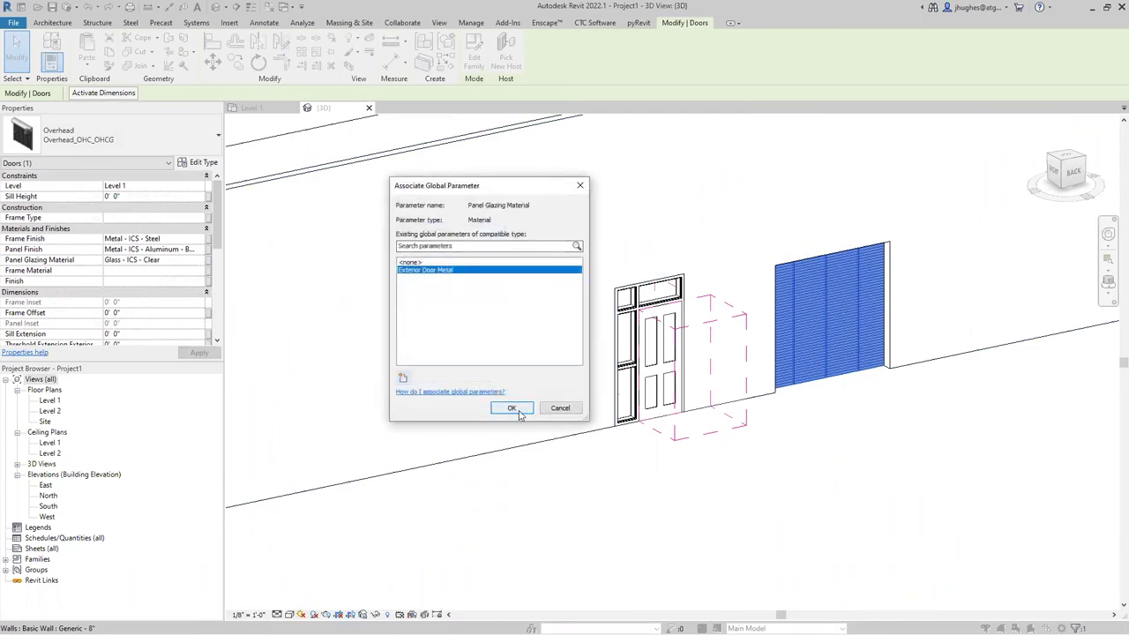
pyautogui.click(515, 407)
pyautogui.scroll(-2, 859, 459)
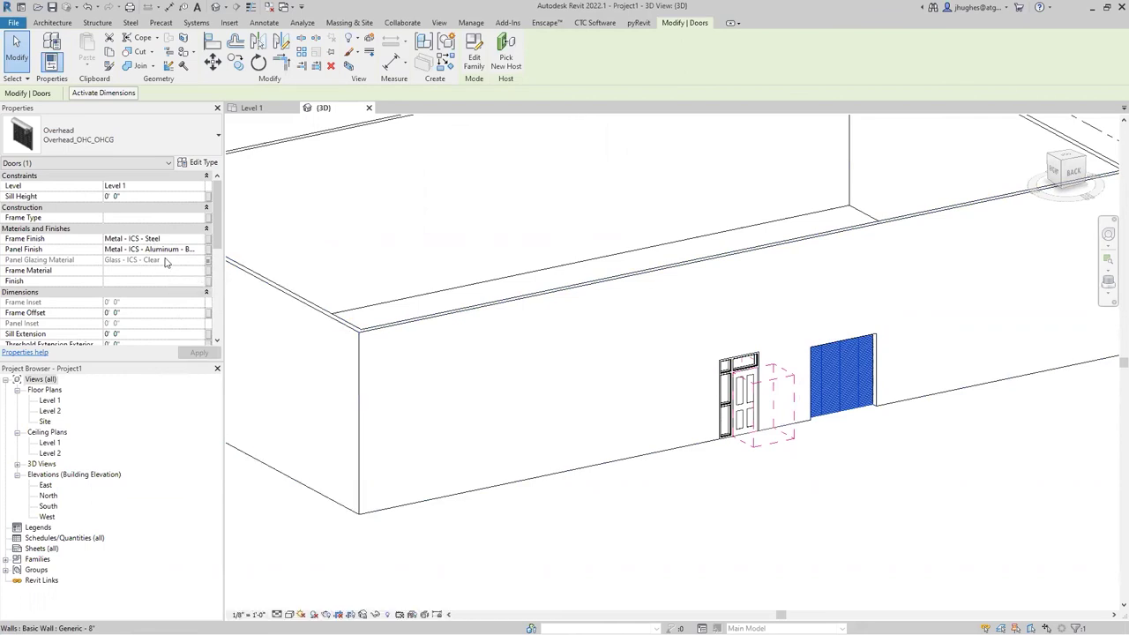
pyautogui.click(869, 465)
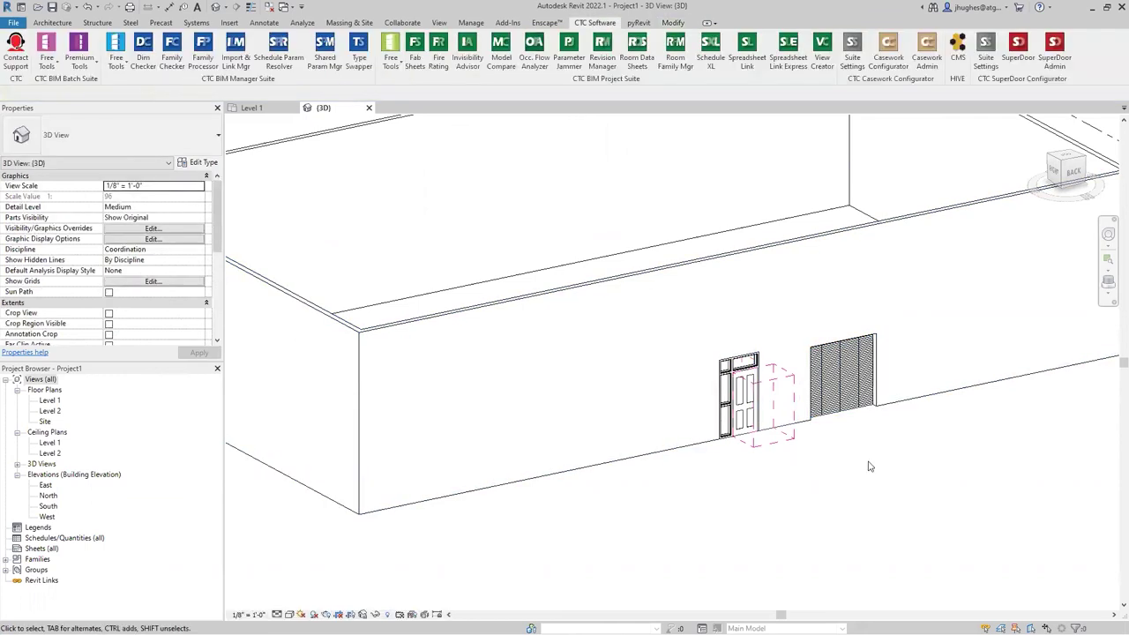
pyautogui.moveTo(869, 465); pyautogui.dragTo(815, 495, button='middle')
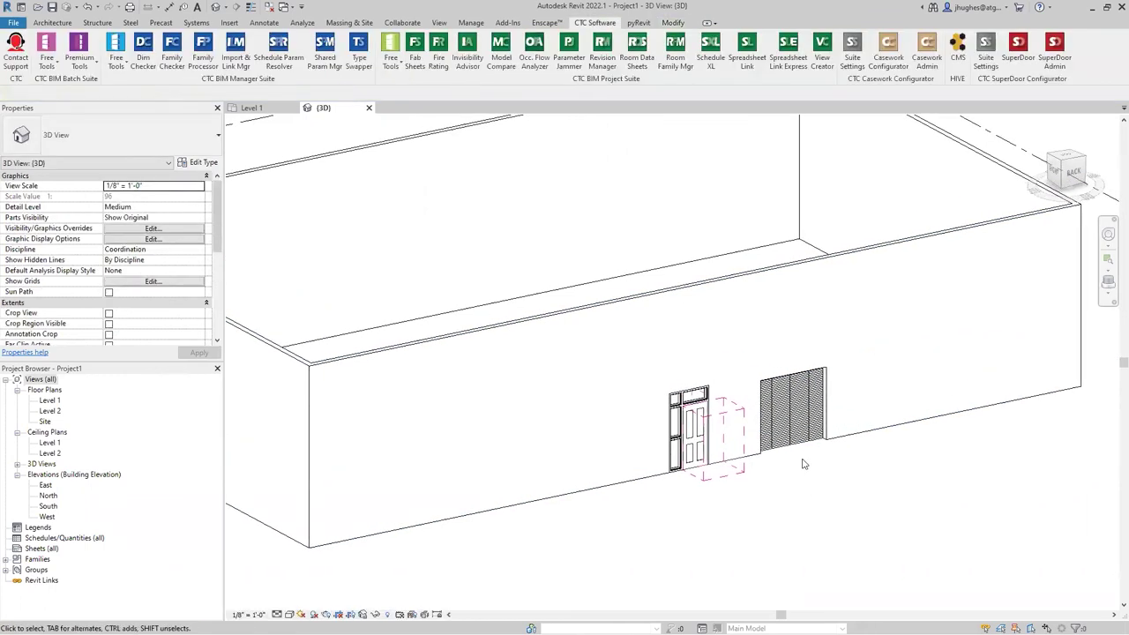